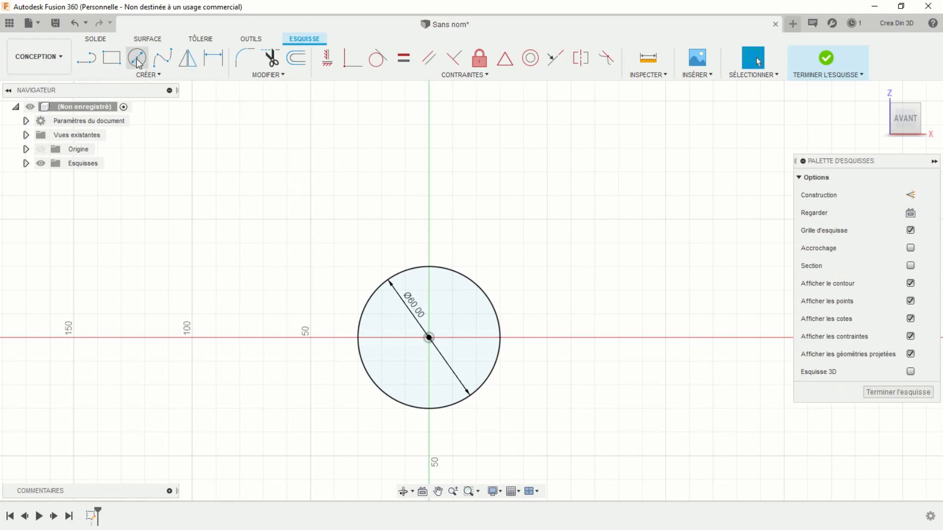
Draw a 90 mm diameter circle centred on the origin, concentric with the existing circle
{"action": "left_click", "coordinate": [137, 57]}
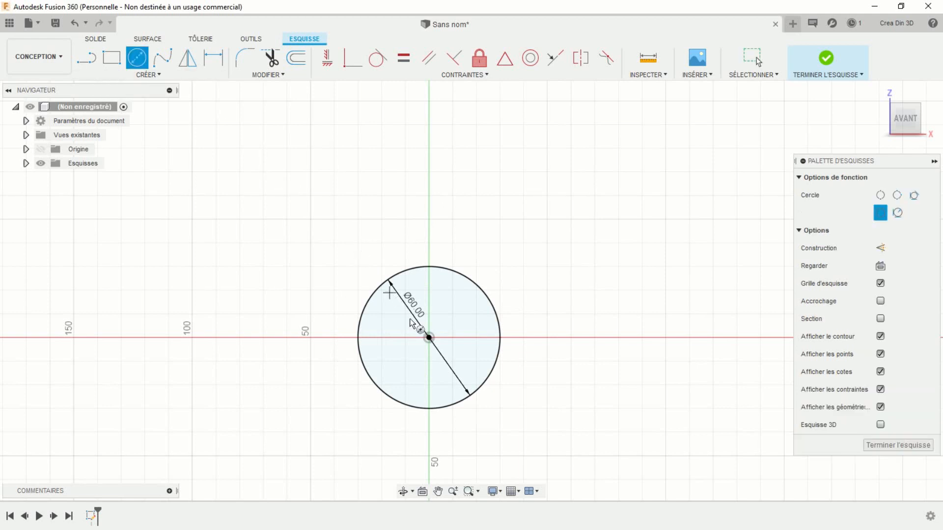
{"action": "left_click", "coordinate": [429, 338]}
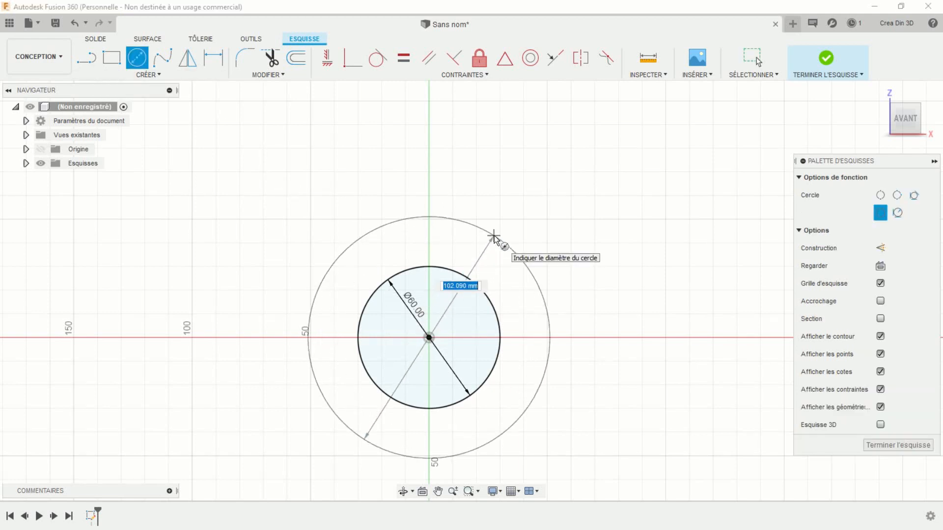
{"action": "key", "text": "Return"}
{"action": "key", "text": "Escape"}
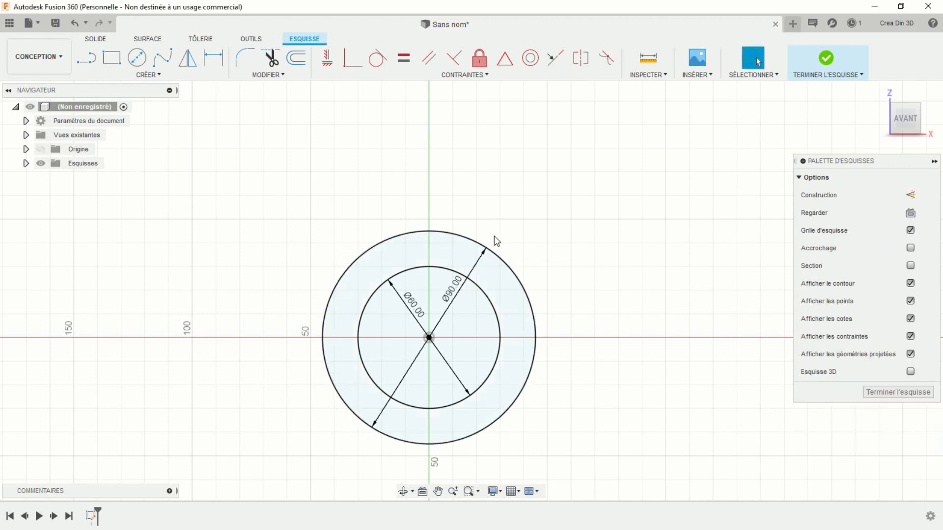
Draw a vertical construction line from the circles' centre up past the outer circle, and switch construction mode back off
{"action": "scroll", "coordinate": [513, 239], "scroll_direction": "up", "scroll_amount": 5}
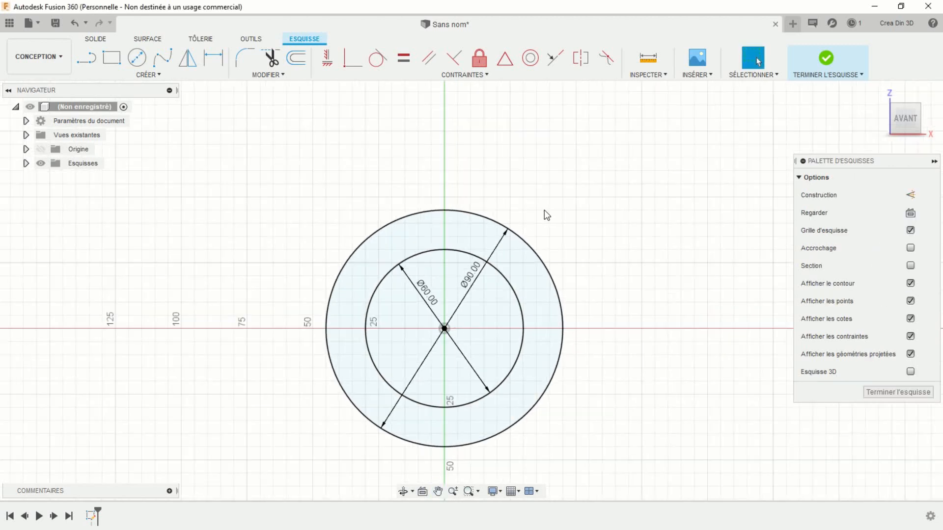
{"action": "scroll", "coordinate": [544, 215], "scroll_direction": "up", "scroll_amount": 2}
{"action": "mouse_move", "coordinate": [546, 216]}
{"action": "middle_mouse_down"}
{"action": "mouse_move", "coordinate": [608, 164]}
{"action": "mouse_move", "coordinate": [606, 180]}
{"action": "middle_mouse_up"}
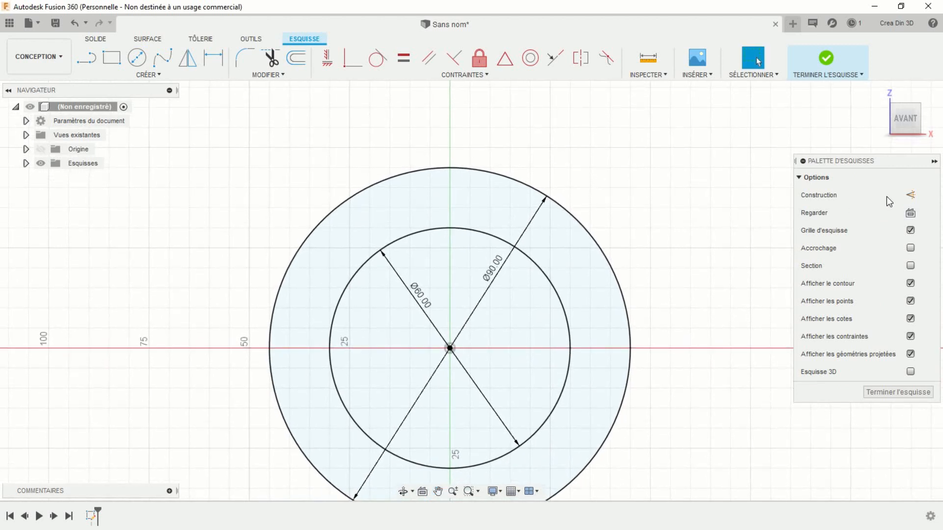
{"action": "left_click", "coordinate": [911, 196]}
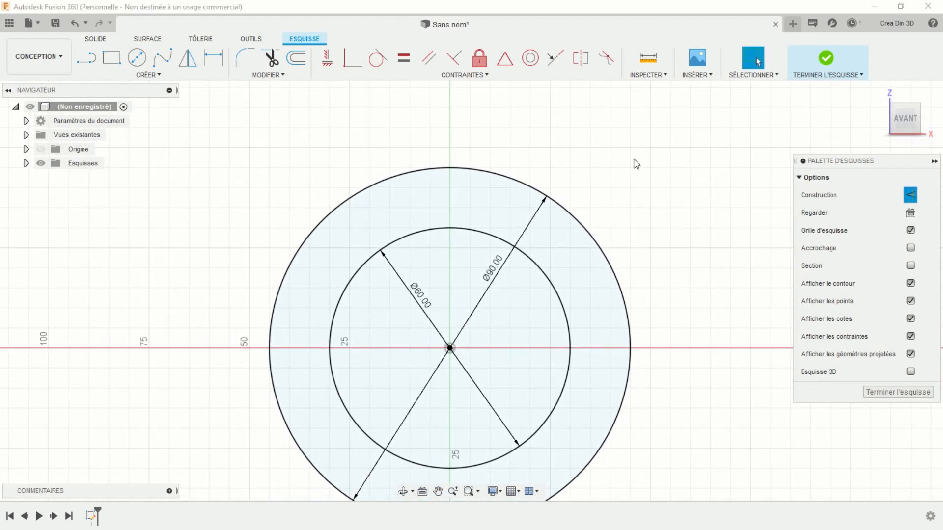
{"action": "left_click", "coordinate": [93, 61]}
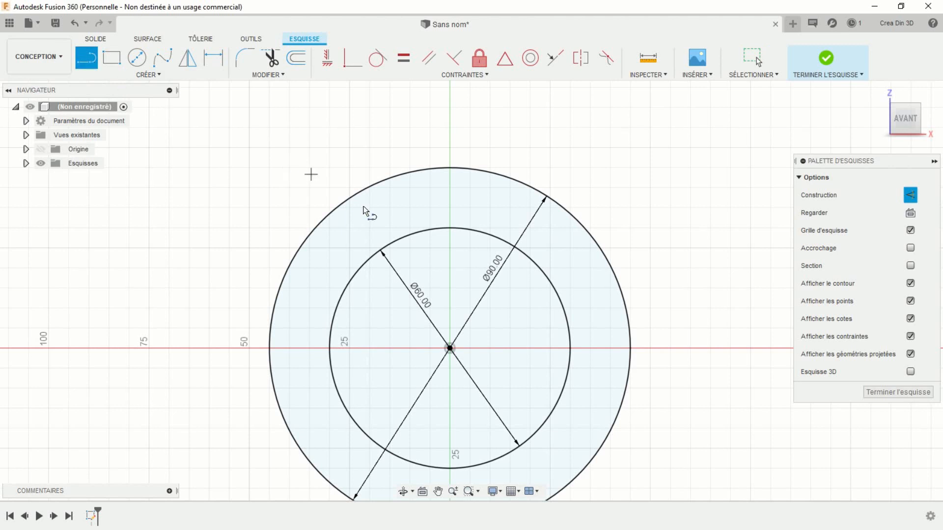
{"action": "left_click", "coordinate": [450, 349]}
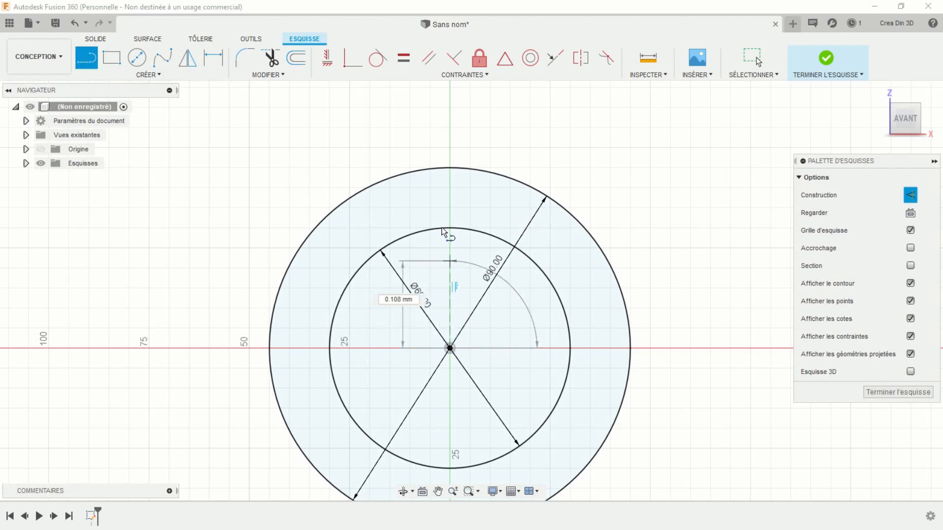
{"action": "left_click", "coordinate": [450, 88]}
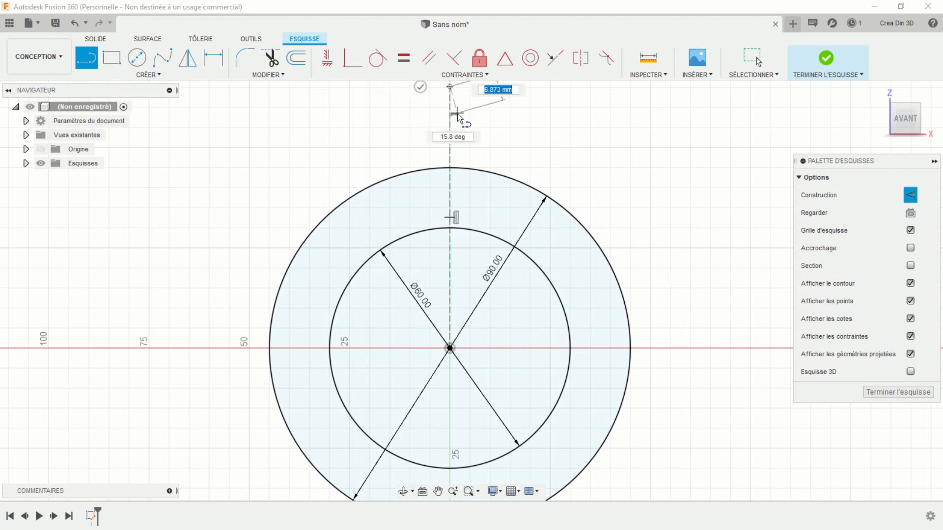
{"action": "key", "text": "Escape"}
{"action": "middle_click_drag", "start_coordinate": [459, 116], "coordinate": [472, 187]}
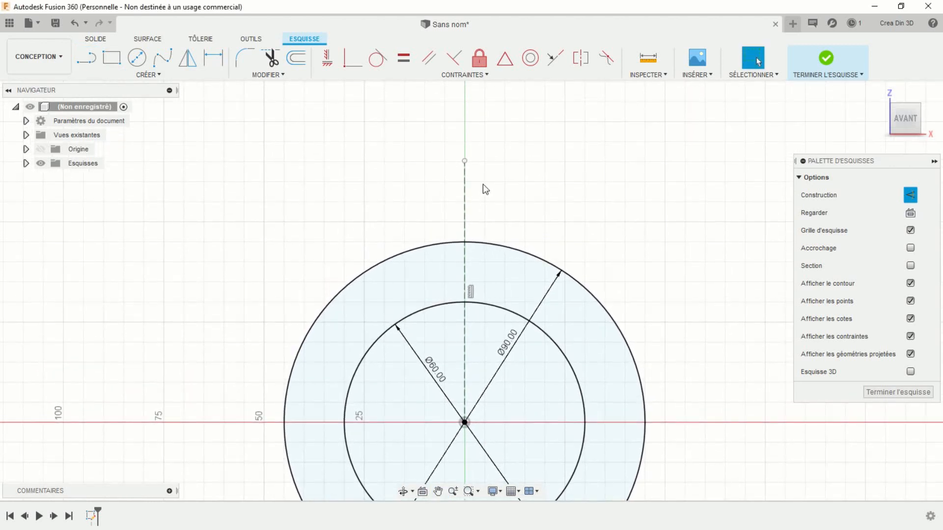
{"action": "left_click", "coordinate": [909, 199]}
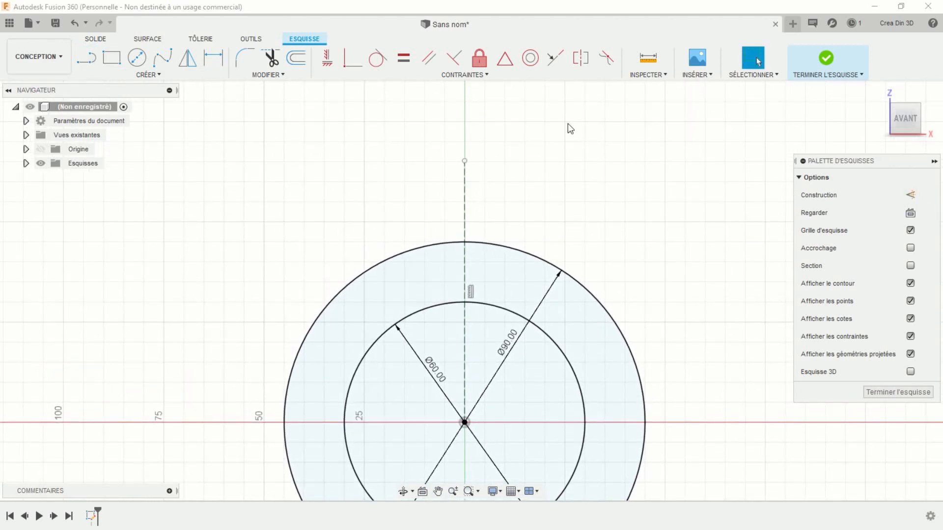
Draw a three-line tab on top of the outer circle, about 33 mm wide and 20 mm high, spanning the construction line
{"action": "left_click", "coordinate": [86, 58]}
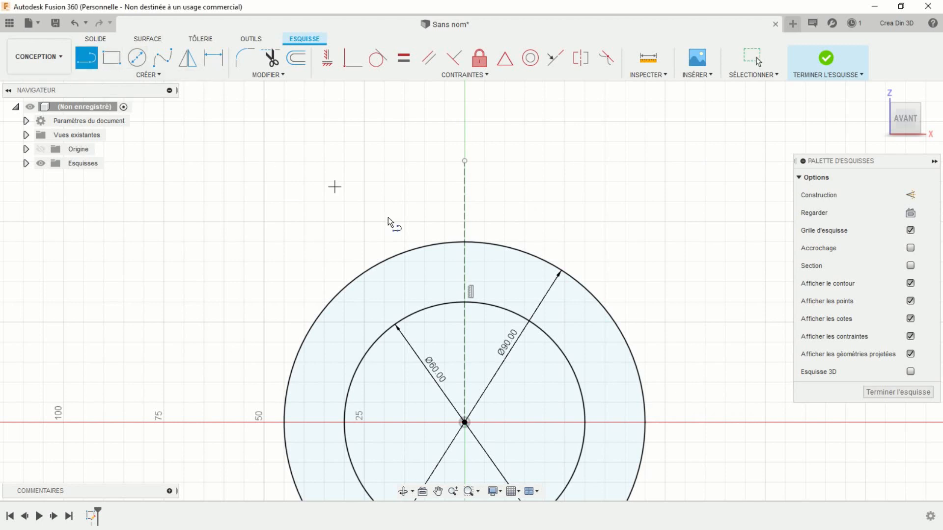
{"action": "left_click", "coordinate": [403, 252]}
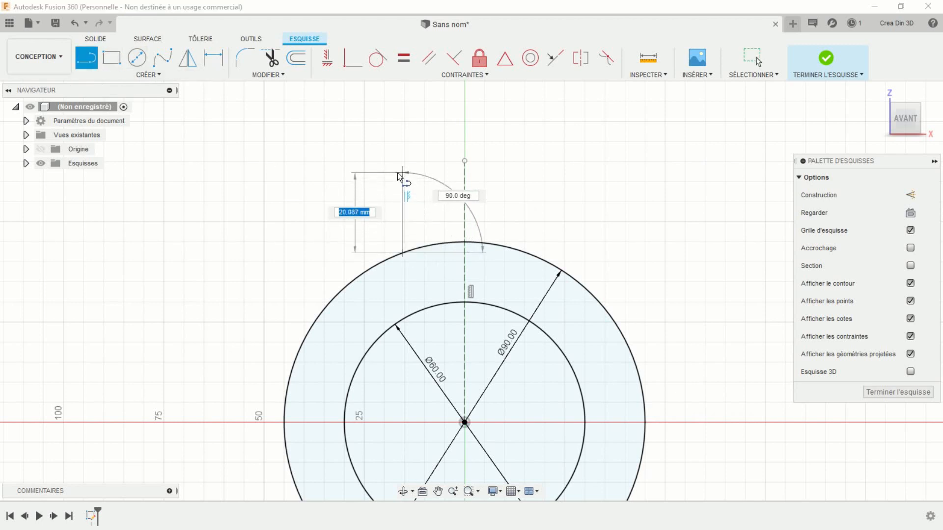
{"action": "left_click", "coordinate": [397, 173]}
{"action": "left_click", "coordinate": [535, 173]}
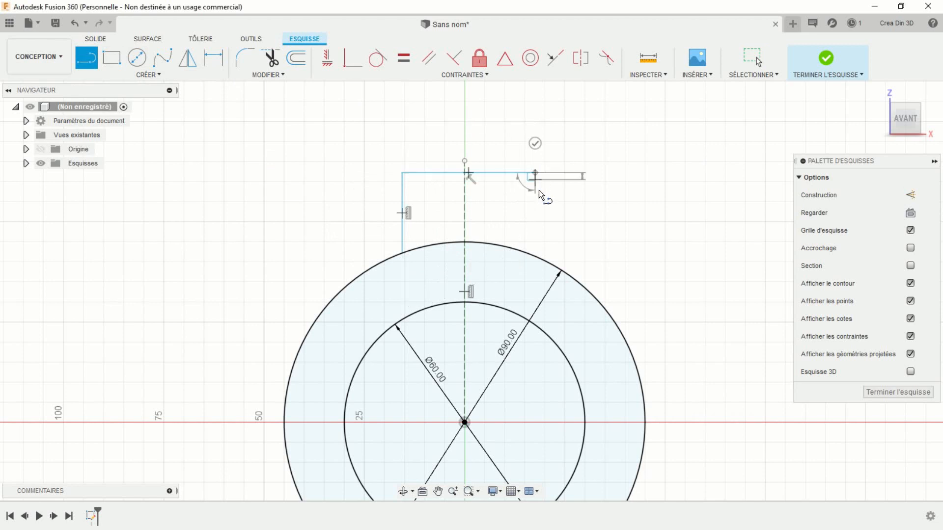
{"action": "left_click", "coordinate": [537, 256]}
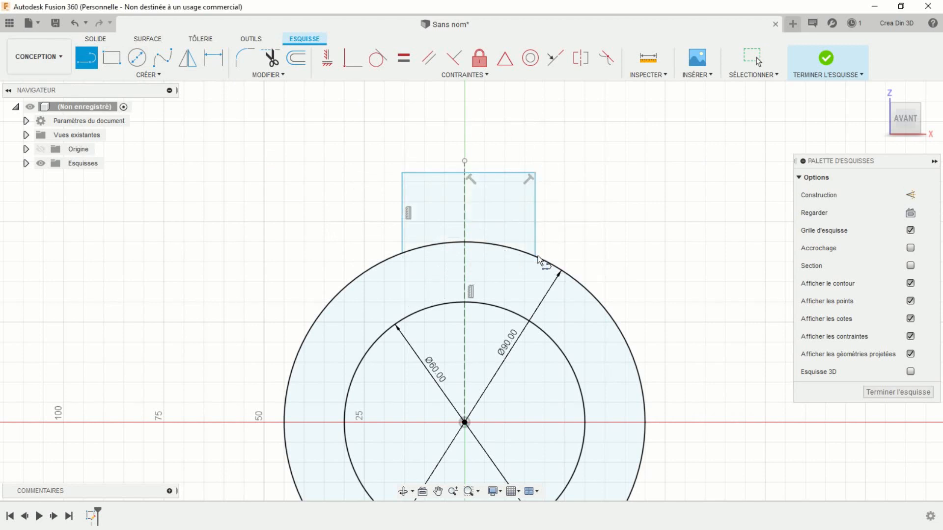
Dimension the tab's top edge to a width of 33 mm
{"action": "left_click", "coordinate": [215, 60]}
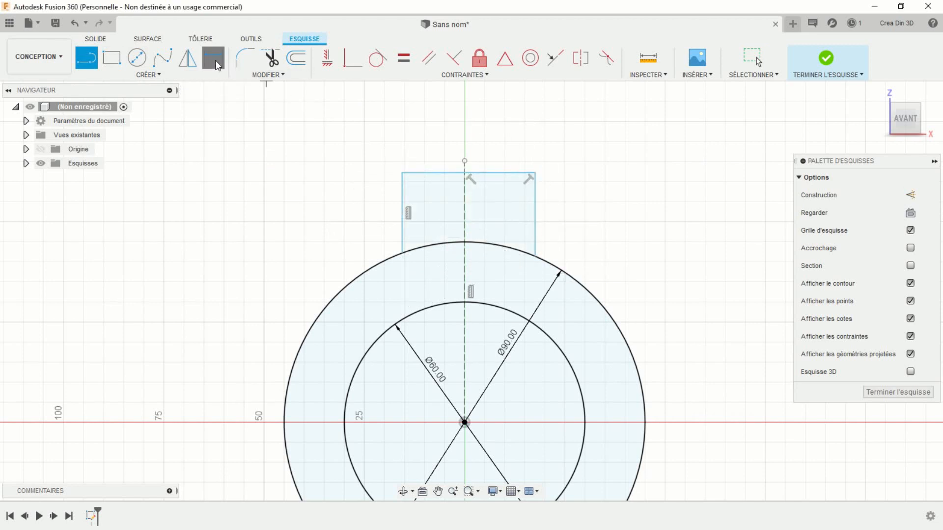
{"action": "left_click", "coordinate": [441, 174]}
{"action": "left_click", "coordinate": [436, 135]}
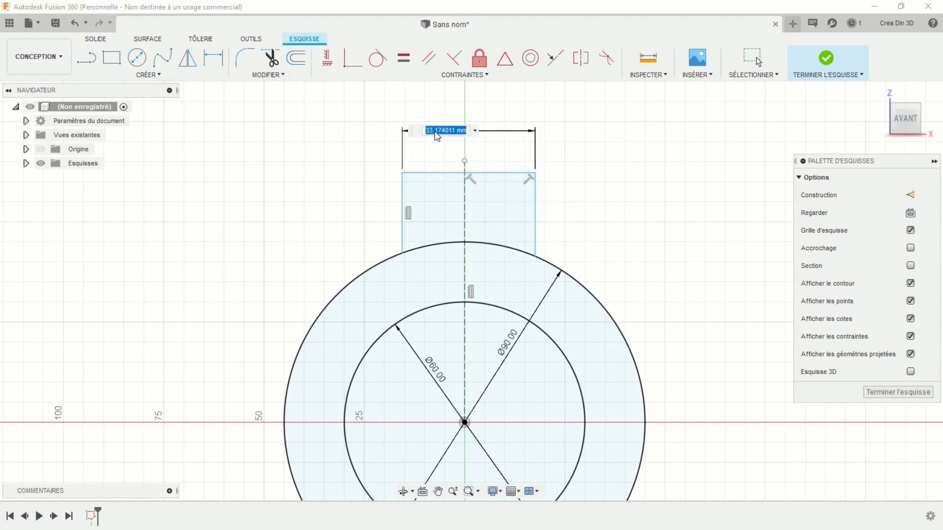
{"action": "type", "text": "33"}
{"action": "key", "text": "Return"}
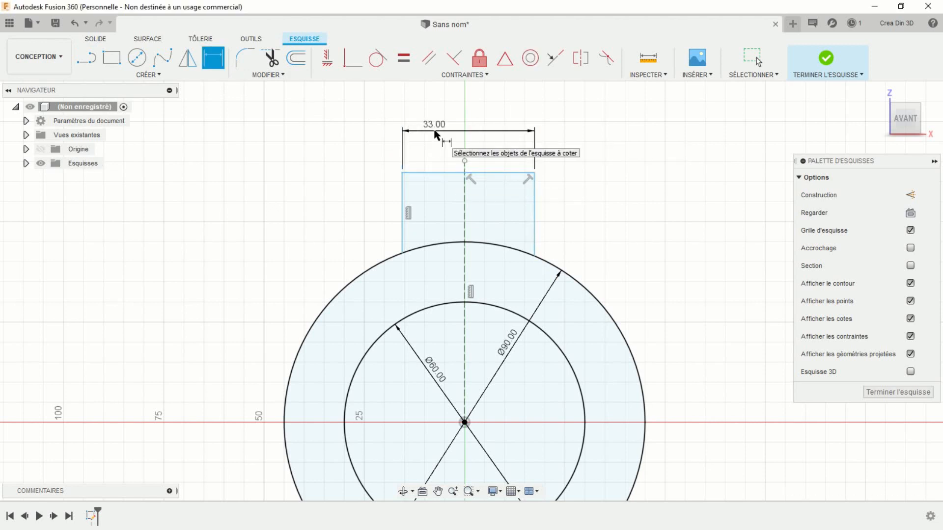
Dimension the distance from the tab's top edge to the circles' centre as 65 mm
{"action": "left_click", "coordinate": [443, 174]}
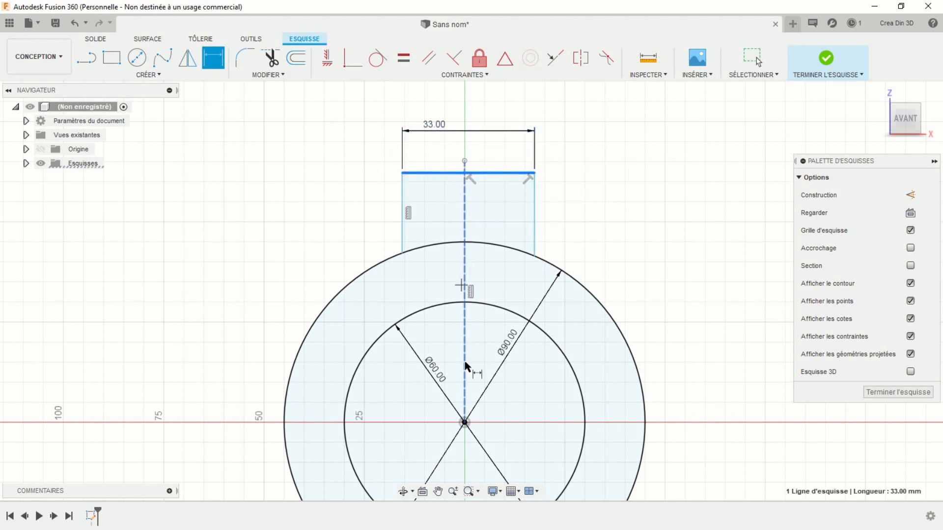
{"action": "left_click", "coordinate": [464, 423]}
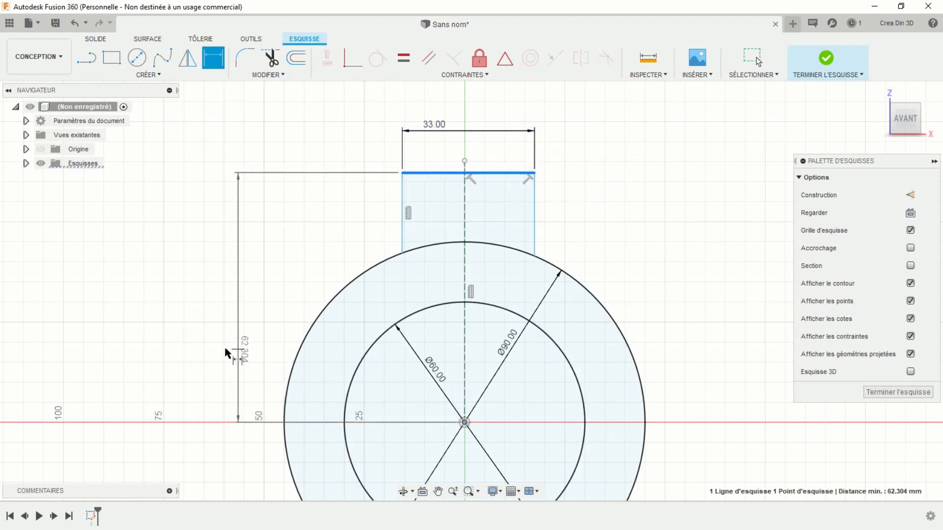
{"action": "left_click", "coordinate": [183, 344]}
{"action": "type", "text": "65"}
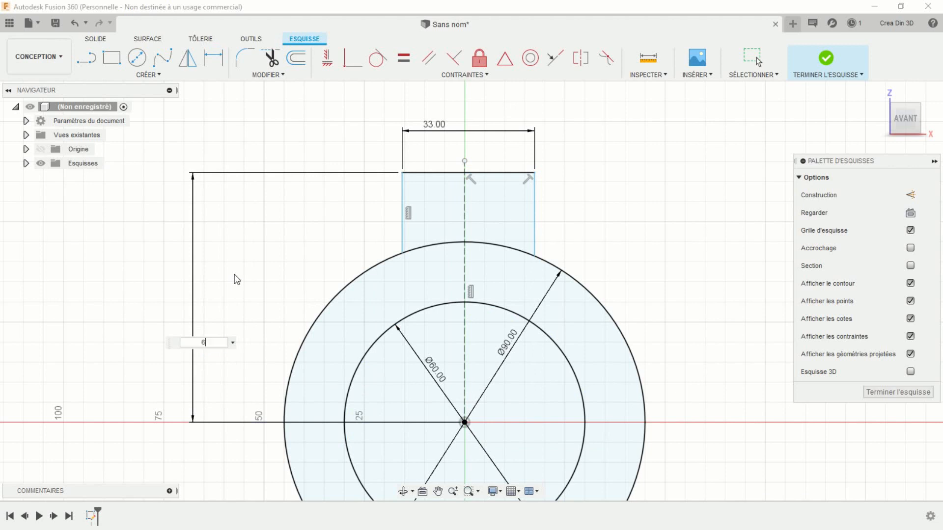
{"action": "key", "text": "Return"}
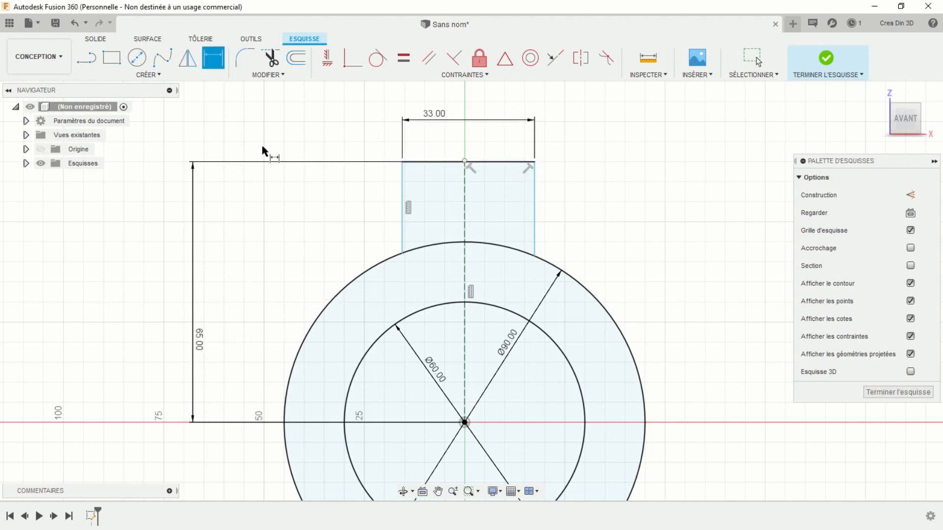
{"action": "key", "text": "Escape"}
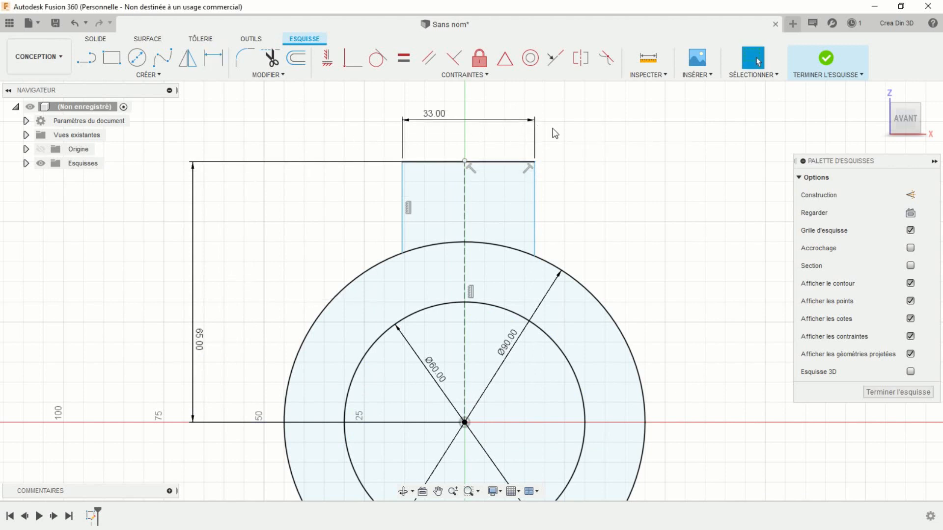
Constrain the tab's two vertical sides to be symmetric about the vertical construction line
{"action": "left_click", "coordinate": [586, 62]}
{"action": "left_click", "coordinate": [534, 197]}
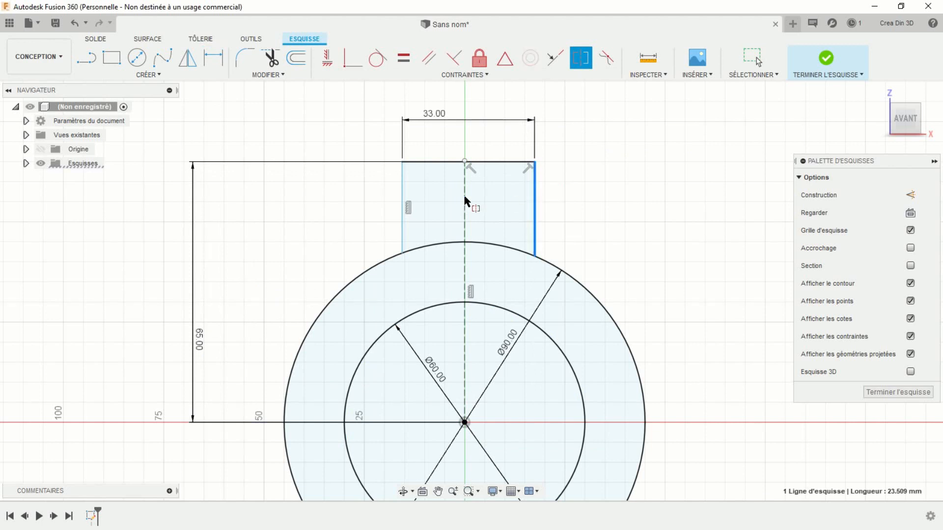
{"action": "left_click", "coordinate": [403, 196]}
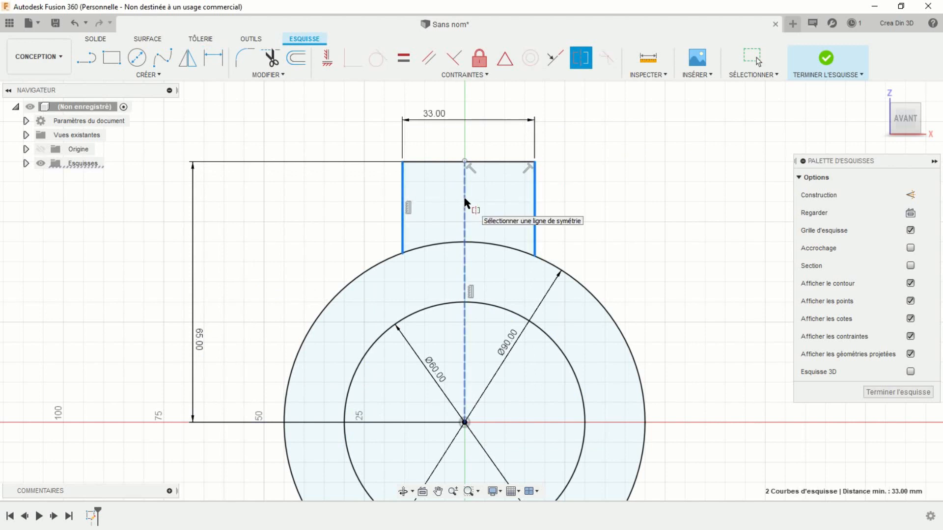
{"action": "left_click", "coordinate": [465, 201]}
Draw two vertical slot lines about 4.7 mm apart, one each side of the construction line, from the tab's top edge to the inner circle
{"action": "scroll", "coordinate": [498, 216], "scroll_direction": "up", "scroll_amount": 5}
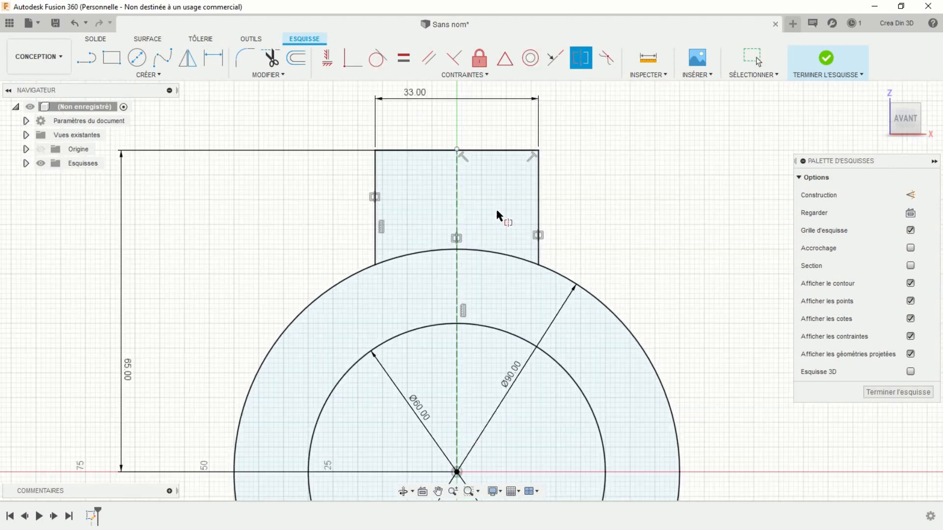
{"action": "scroll", "coordinate": [496, 222], "scroll_direction": "up", "scroll_amount": 3}
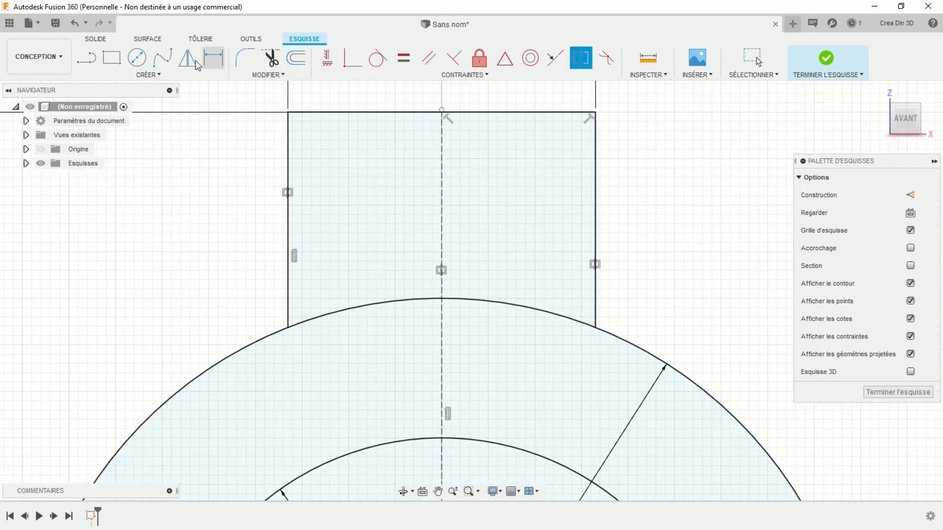
{"action": "left_click", "coordinate": [83, 61]}
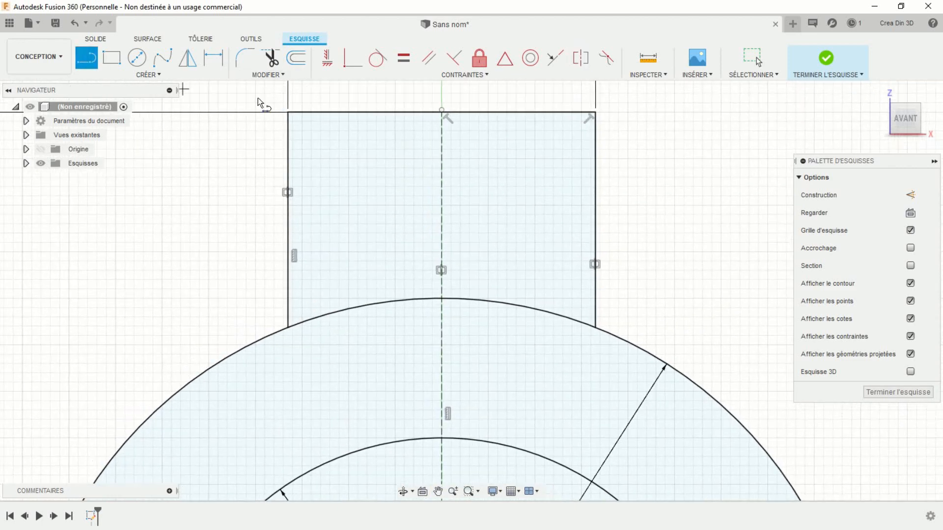
{"action": "left_click", "coordinate": [422, 111]}
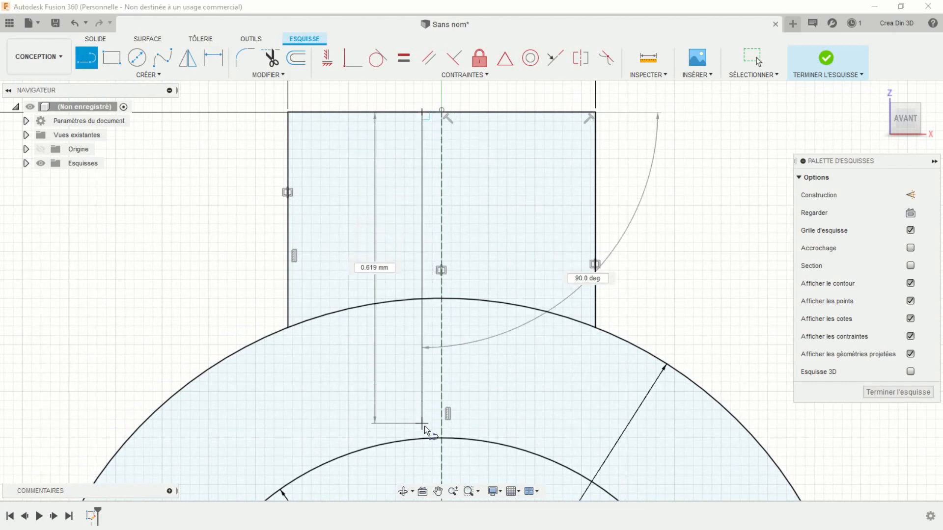
{"action": "double_click", "coordinate": [422, 439]}
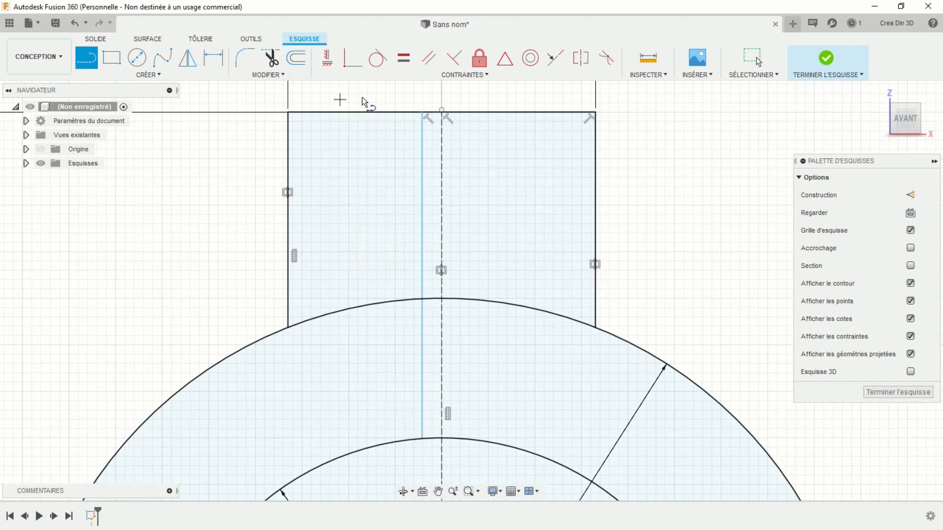
{"action": "left_click", "coordinate": [465, 113]}
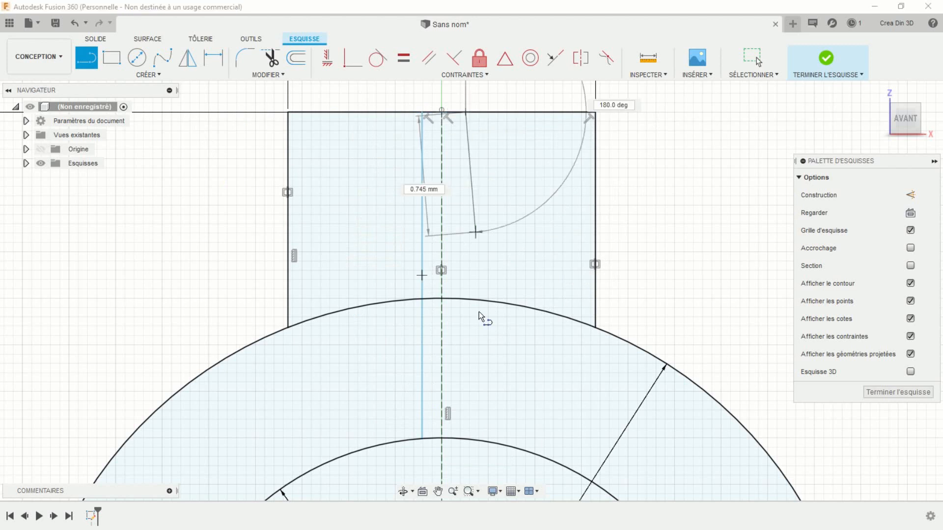
{"action": "double_click", "coordinate": [467, 438]}
{"action": "key", "text": "Escape"}
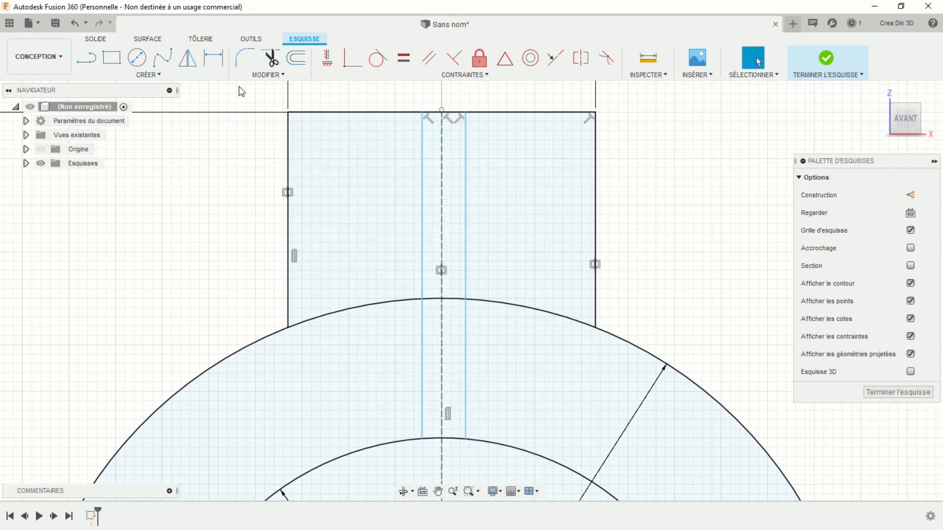
Dimension the distance between the two vertical slot lines as 3 mm
{"action": "left_click", "coordinate": [213, 57]}
{"action": "left_click", "coordinate": [423, 159]}
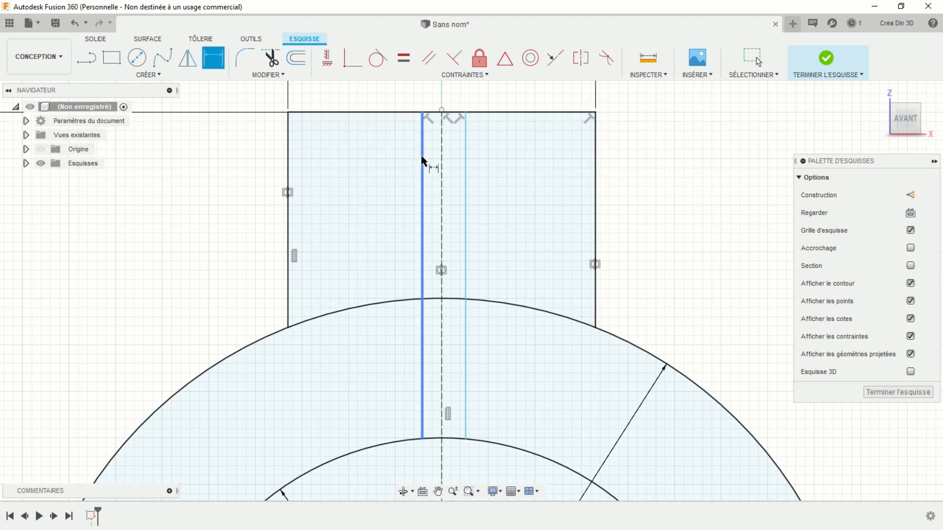
{"action": "left_click", "coordinate": [465, 164]}
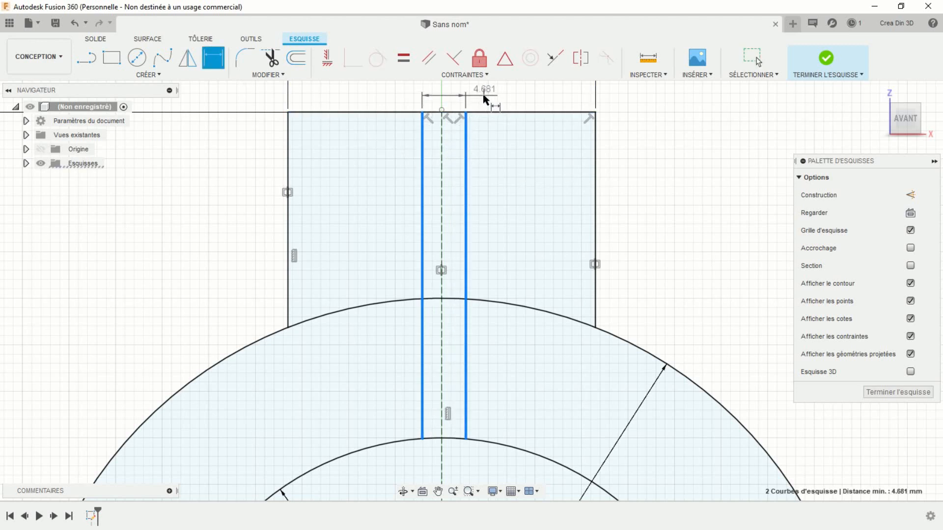
{"action": "left_click", "coordinate": [487, 98]}
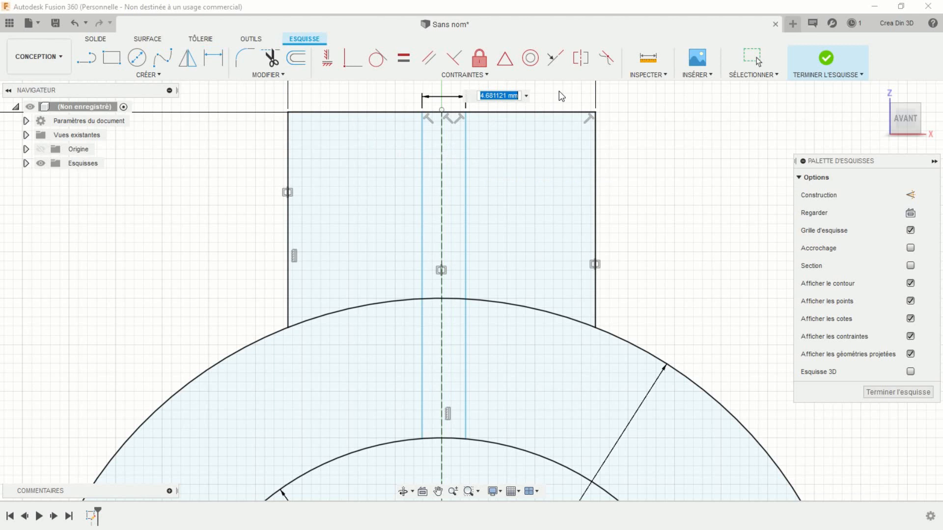
{"action": "type", "text": "3"}
{"action": "key", "text": "Return"}
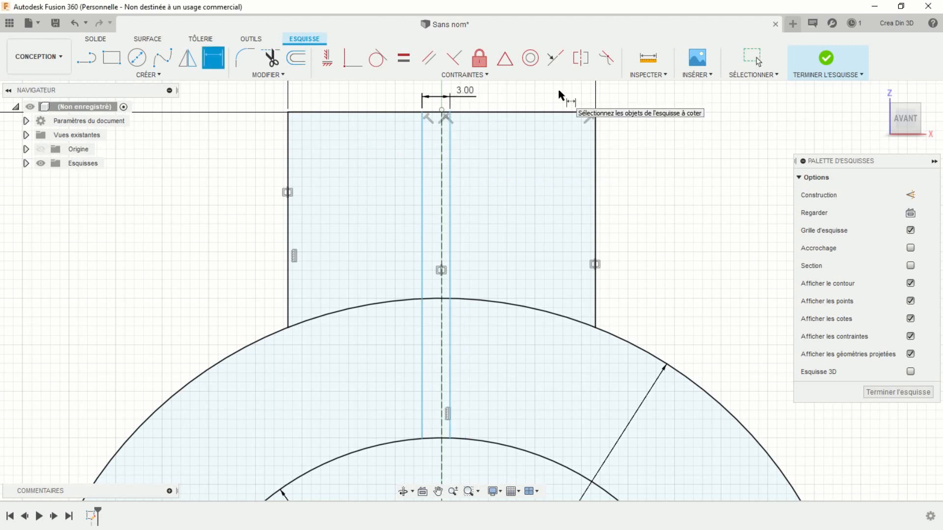
{"action": "key", "text": "Escape"}
Constrain the two slot lines to be symmetric about the vertical construction line
{"action": "left_click", "coordinate": [581, 57]}
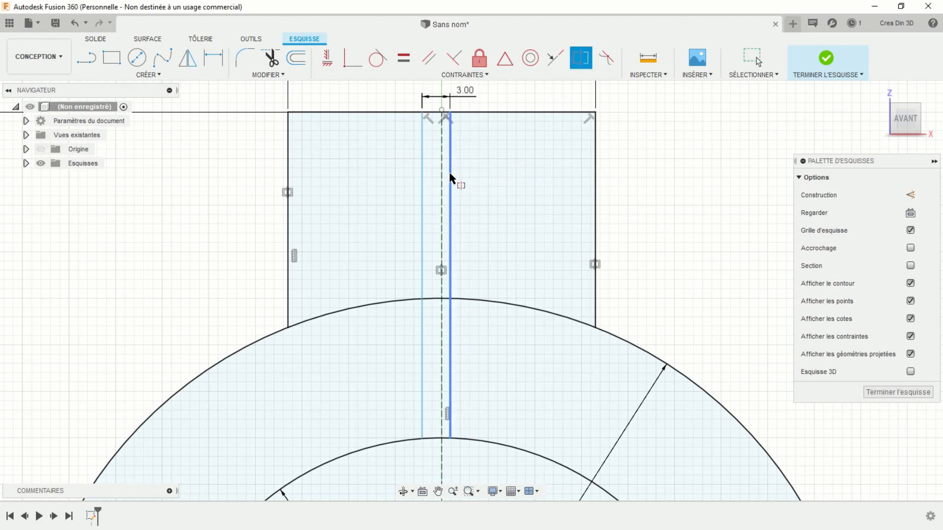
{"action": "left_click", "coordinate": [450, 178]}
{"action": "left_click", "coordinate": [429, 177]}
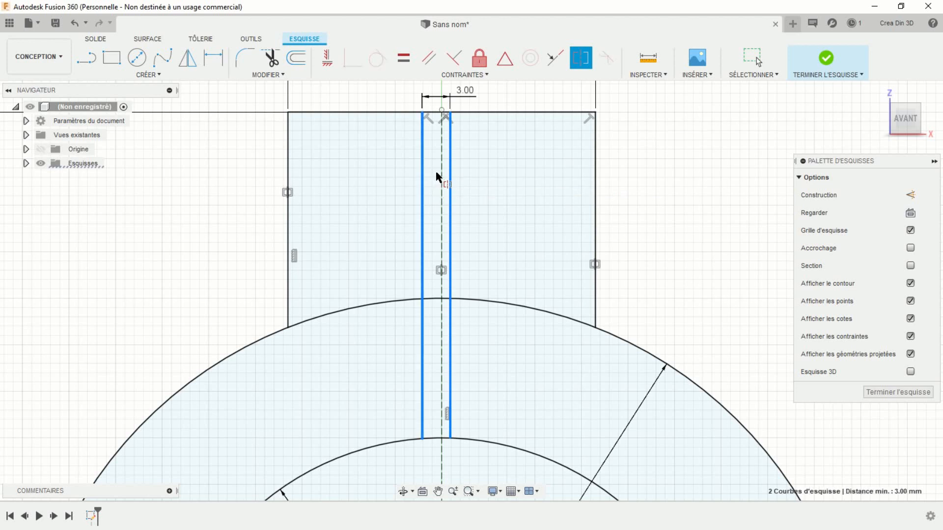
{"action": "left_click", "coordinate": [437, 175]}
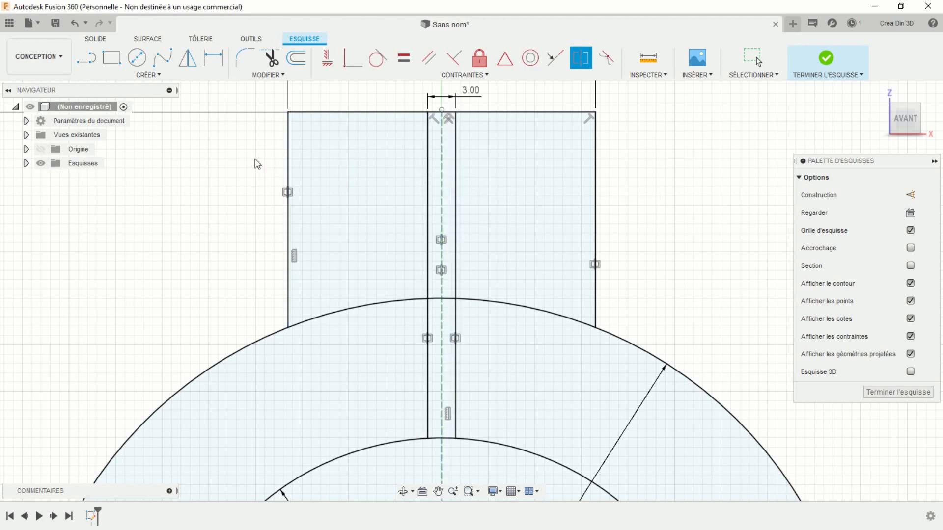
{"action": "key", "text": "Escape"}
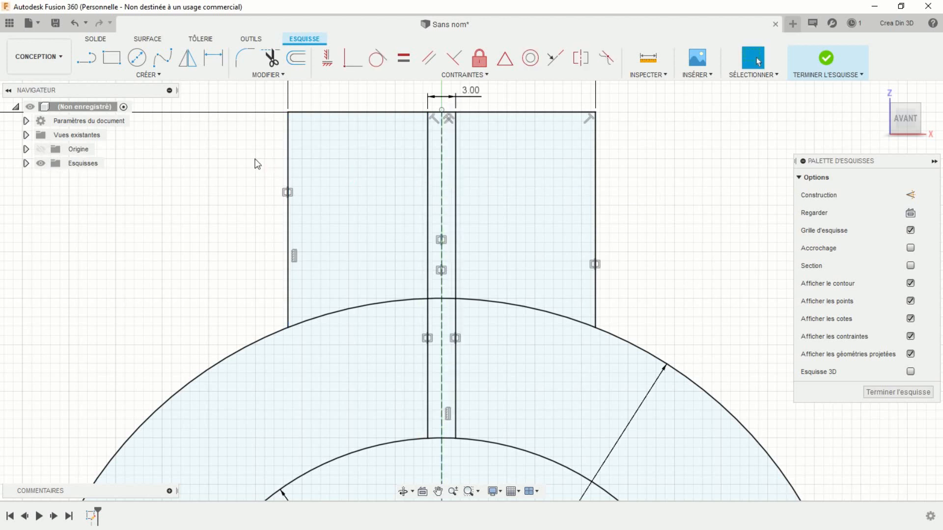
Trim the inner circle, outer circle and tab top edge between the two slot lines to open the slot
{"action": "left_click", "coordinate": [271, 65]}
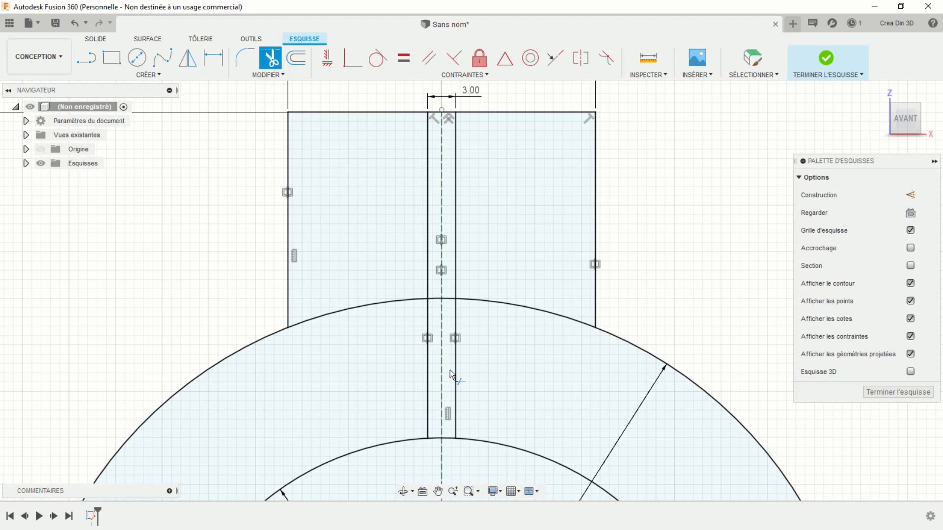
{"action": "left_click", "coordinate": [450, 437]}
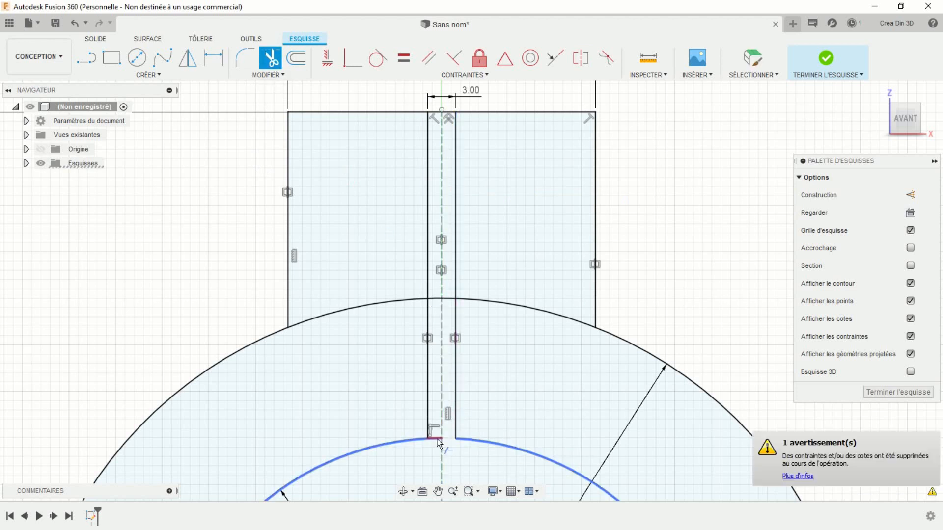
{"action": "left_click", "coordinate": [438, 440]}
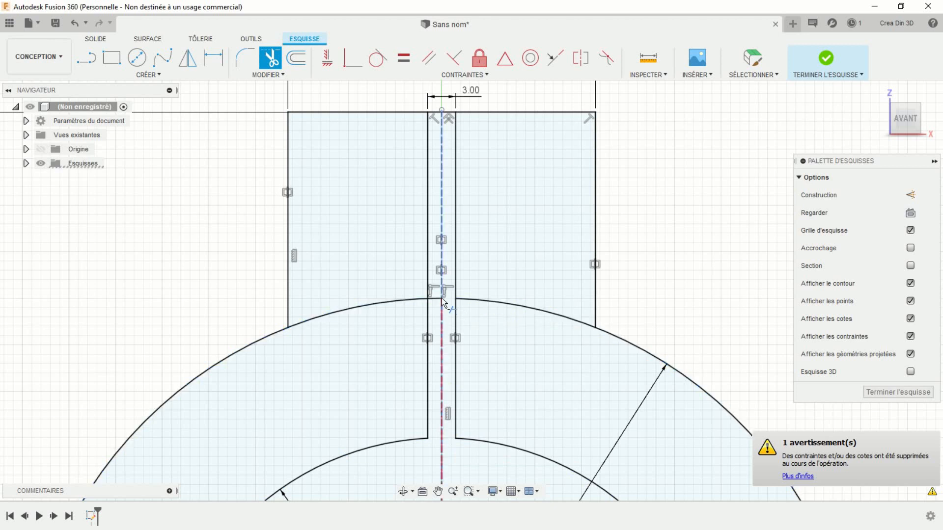
{"action": "scroll", "coordinate": [449, 130], "scroll_direction": "up", "scroll_amount": 2}
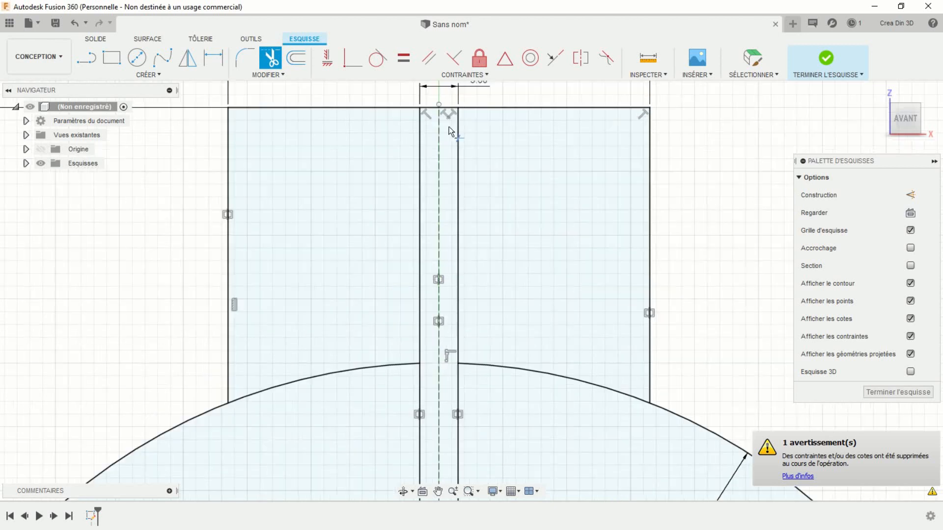
{"action": "scroll", "coordinate": [449, 130], "scroll_direction": "up", "scroll_amount": 2}
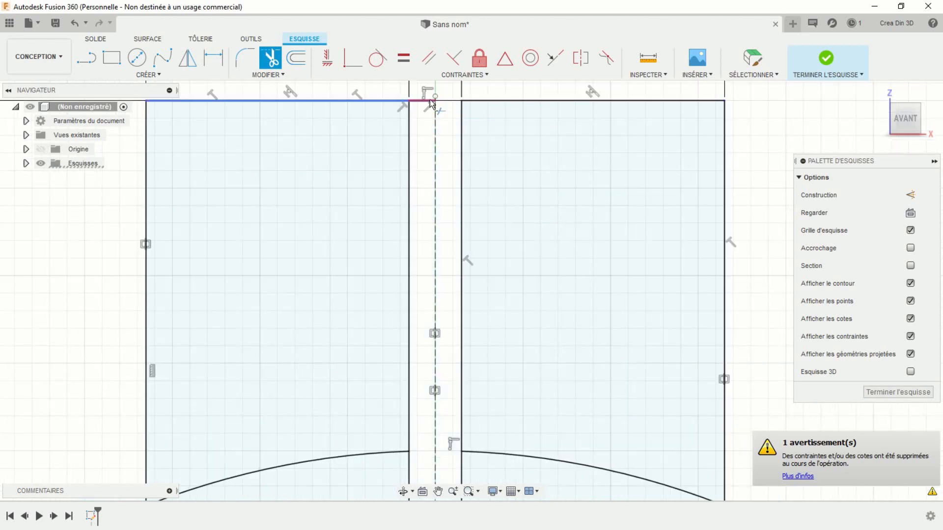
{"action": "left_click", "coordinate": [419, 103]}
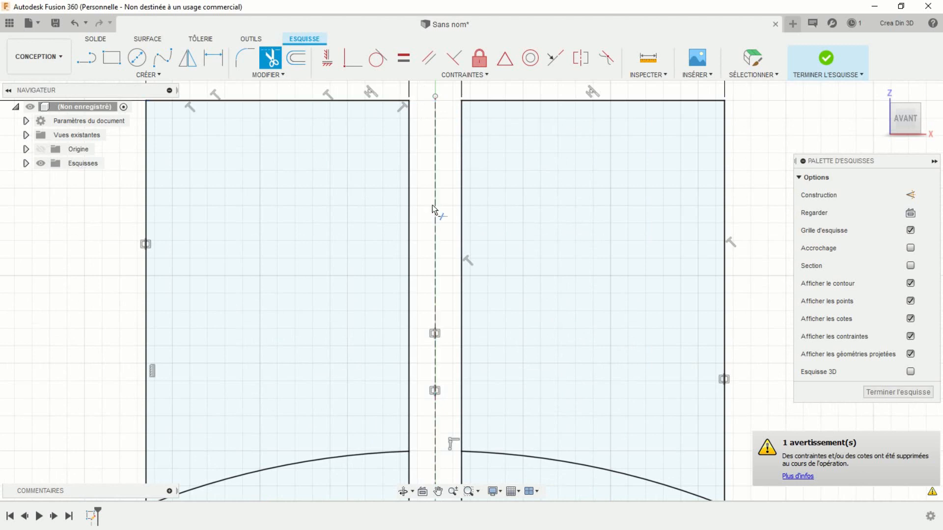
Trim the outer circle's arcs inside the tab on both sides of the slot
{"action": "scroll", "coordinate": [432, 205], "scroll_direction": "down", "scroll_amount": 5}
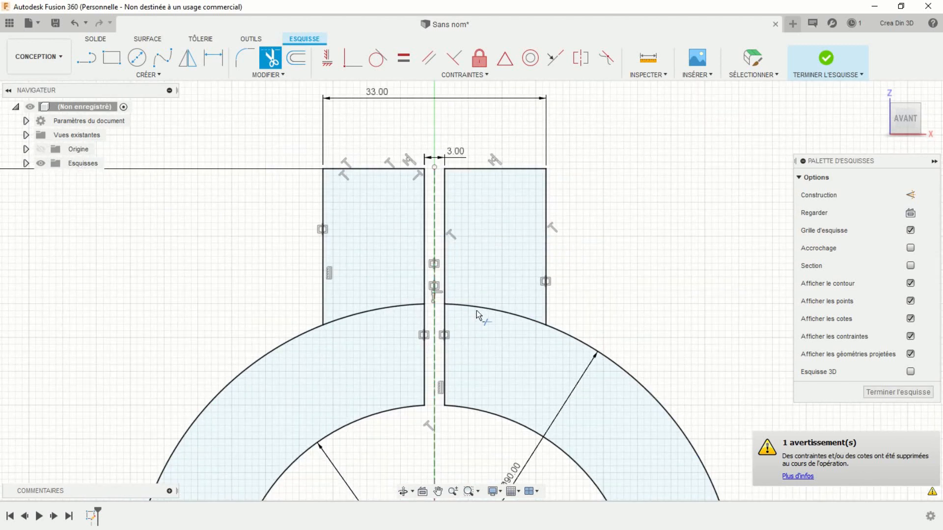
{"action": "left_click", "coordinate": [477, 308]}
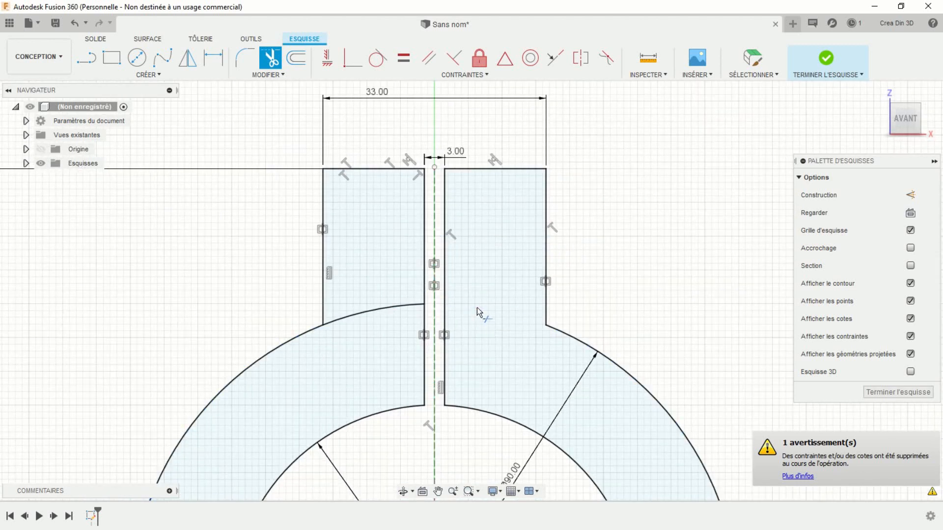
{"action": "left_click", "coordinate": [395, 305]}
{"action": "key", "text": "Escape"}
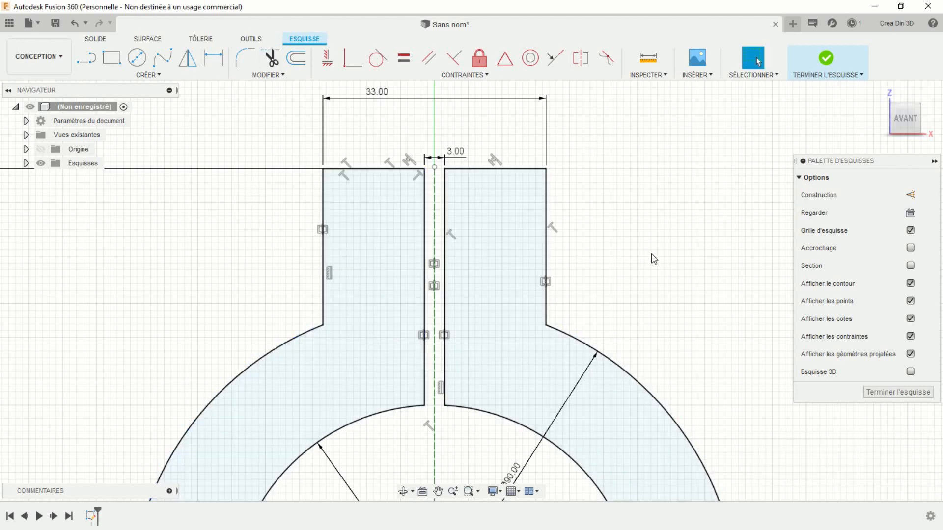
Finish the sketch and extrude the clamp profile symmetrically as a new body, 15 mm to each side
{"action": "scroll", "coordinate": [652, 257], "scroll_direction": "down", "scroll_amount": 6}
{"action": "middle_click_drag", "start_coordinate": [660, 265], "coordinate": [564, 211]}
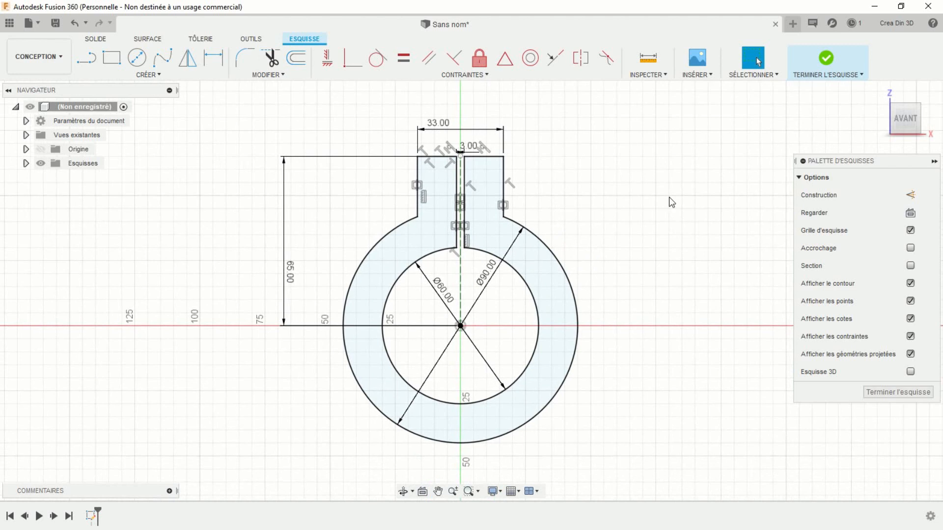
{"action": "left_click", "coordinate": [827, 59]}
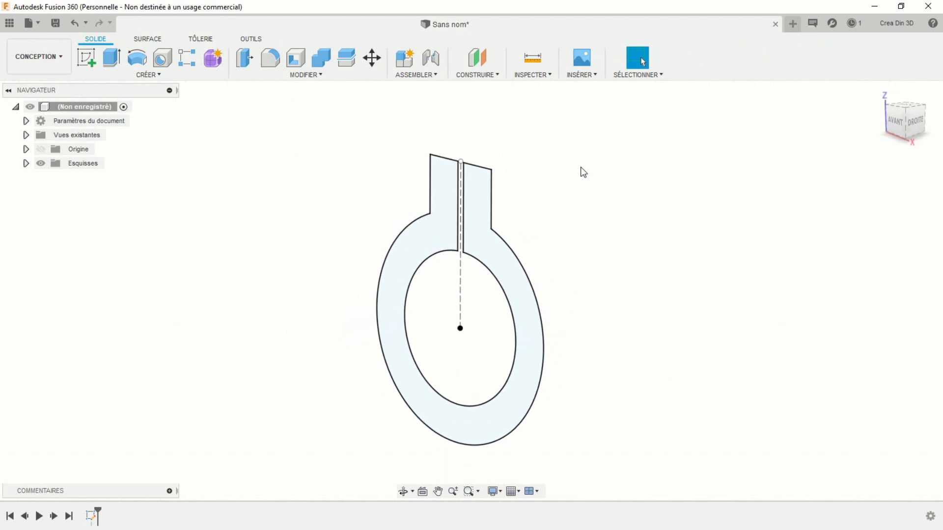
{"action": "left_click", "coordinate": [111, 59]}
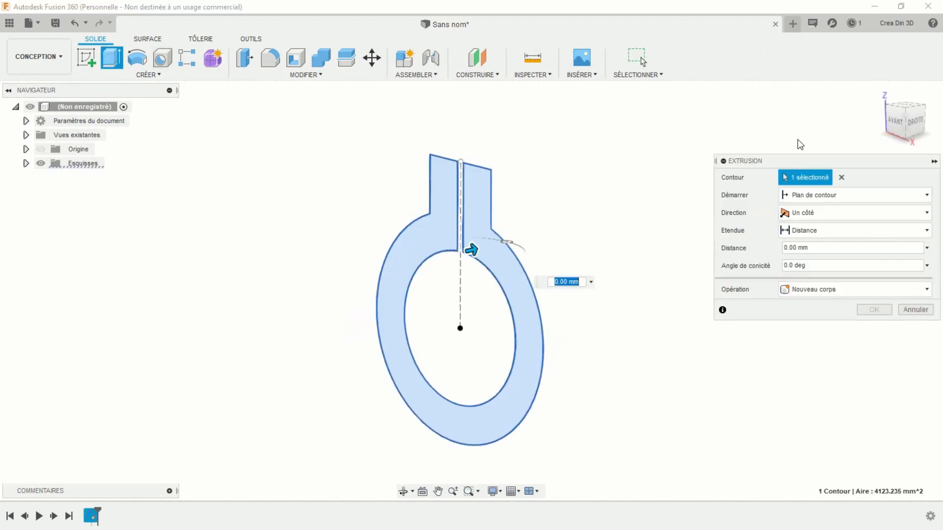
{"action": "left_click", "coordinate": [805, 210]}
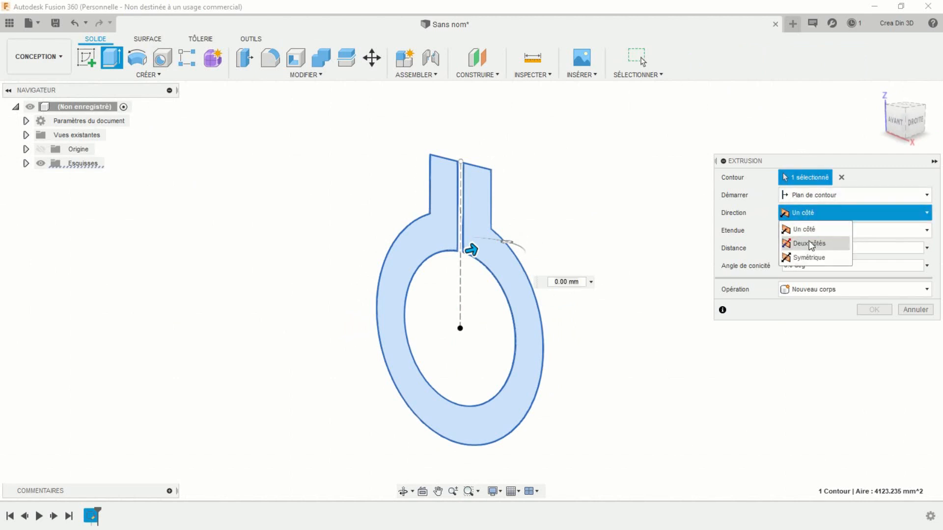
{"action": "left_click", "coordinate": [813, 258]}
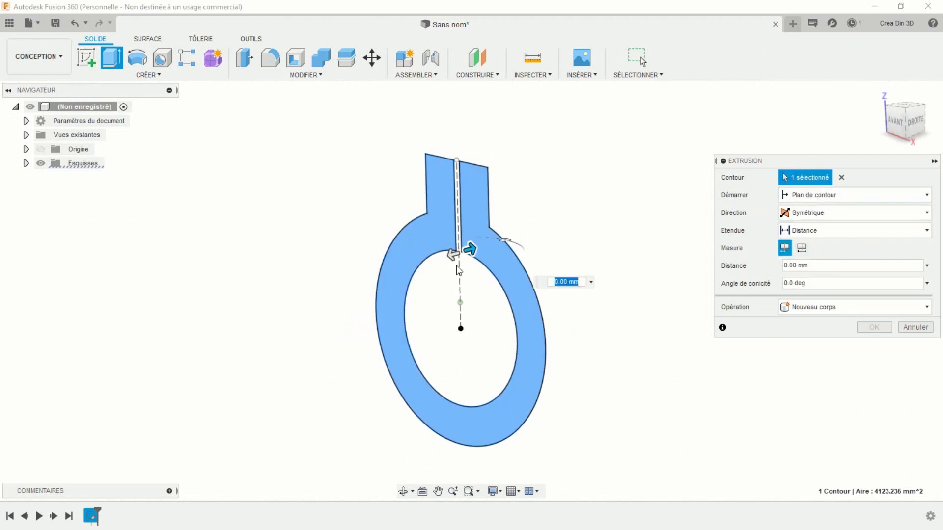
{"action": "left_click_drag", "start_coordinate": [451, 258], "coordinate": [440, 261]}
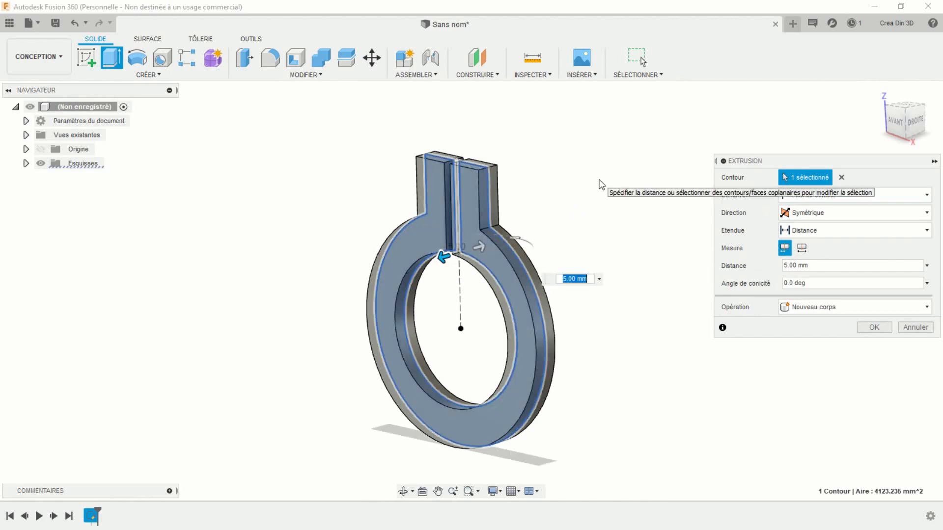
{"action": "type", "text": "15"}
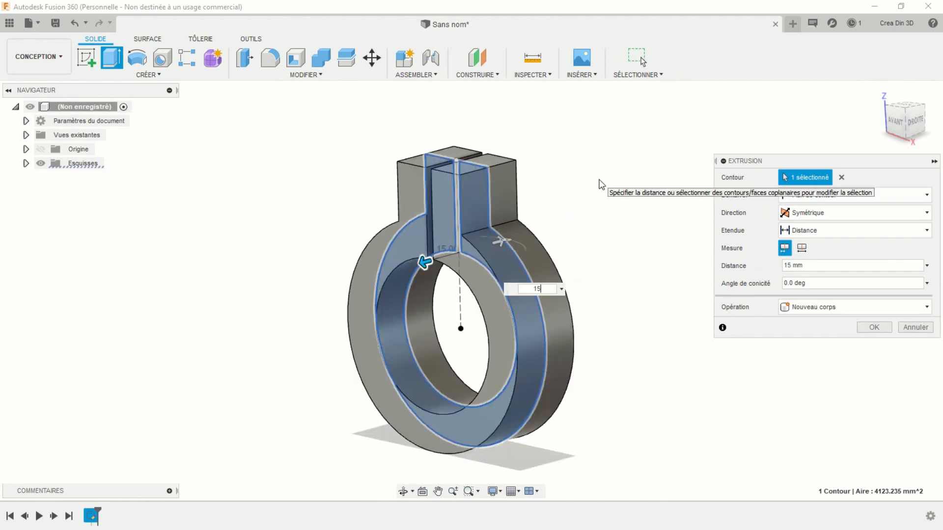
{"action": "key", "text": "Return"}
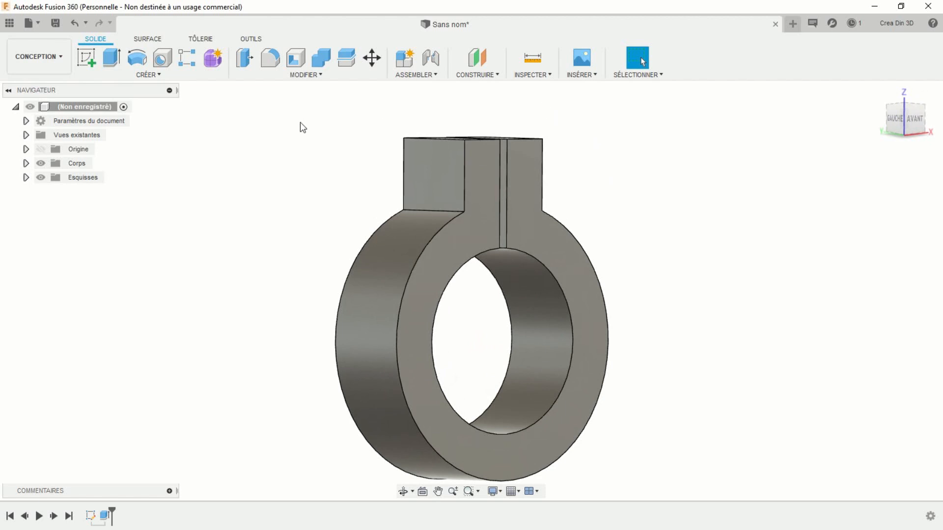
Fillet the four short top edges on the front and back of both tab halves with a 15 mm radius
{"action": "left_click", "coordinate": [271, 59]}
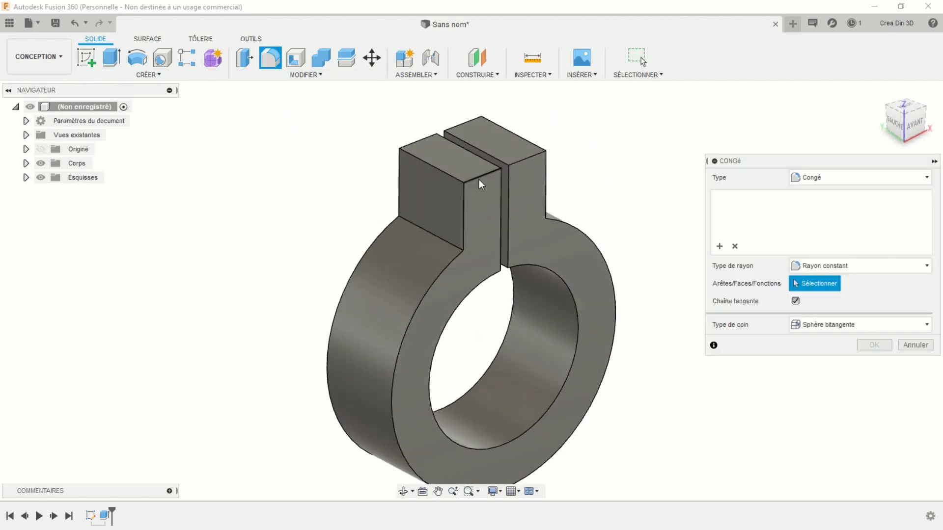
{"action": "left_click", "coordinate": [476, 178]}
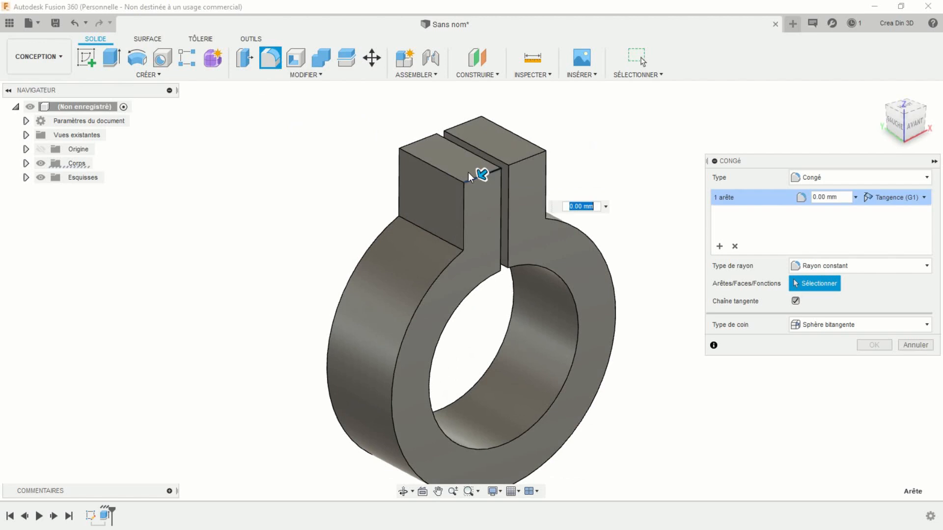
{"action": "left_click", "coordinate": [416, 141]}
{"action": "left_click", "coordinate": [464, 122]}
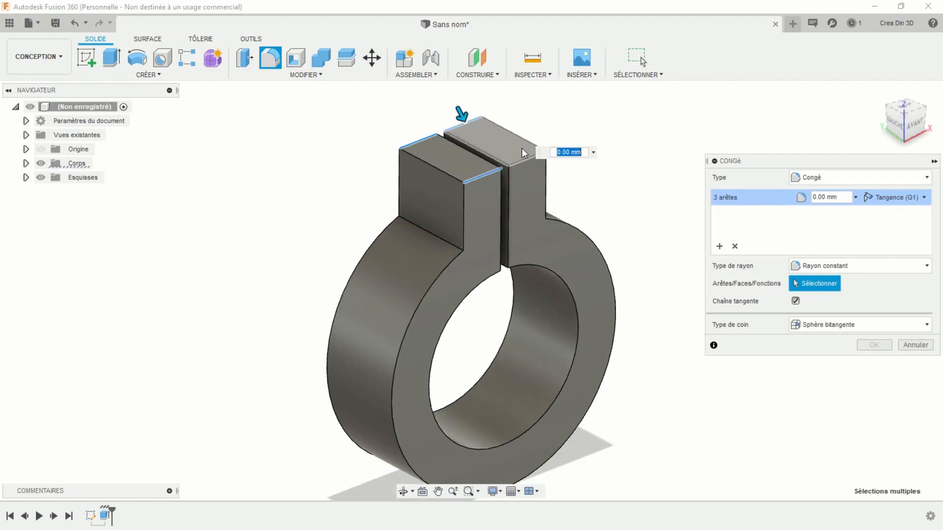
{"action": "left_click", "coordinate": [526, 158]}
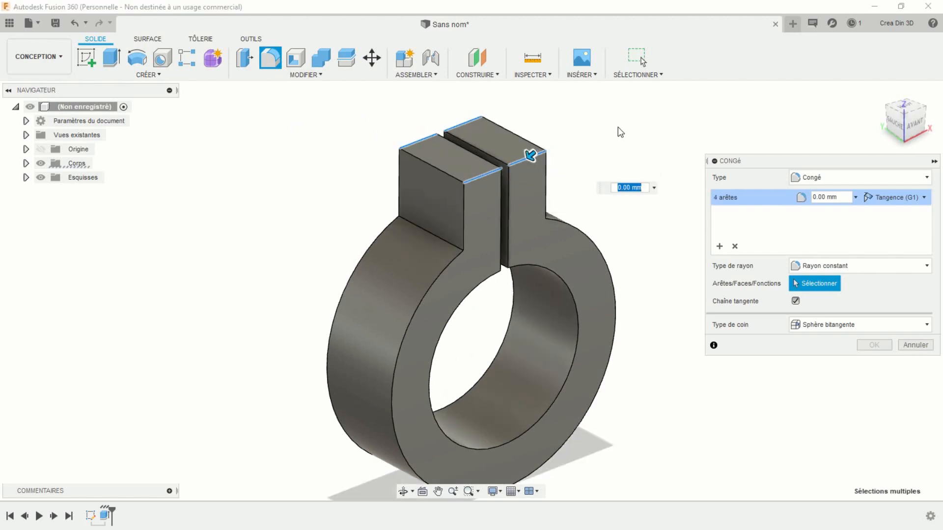
{"action": "type", "text": "15"}
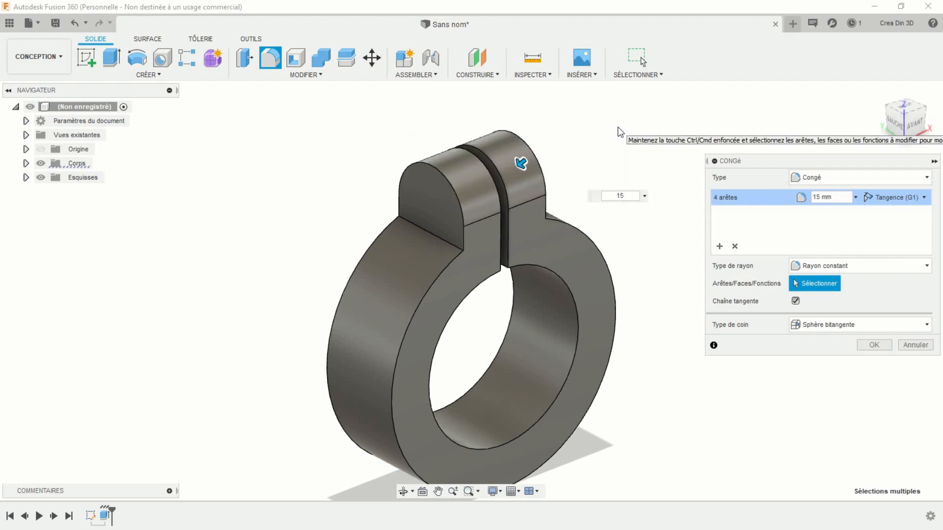
{"action": "key", "text": "Return"}
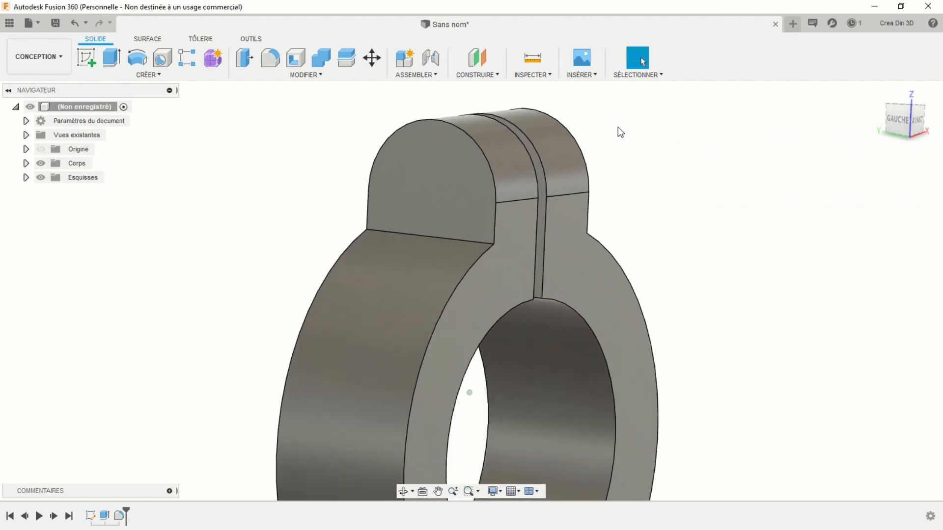
Place a simple, untapped hole on the outer face of the left tab half, centred on its rounded edge
{"action": "left_click", "coordinate": [159, 59]}
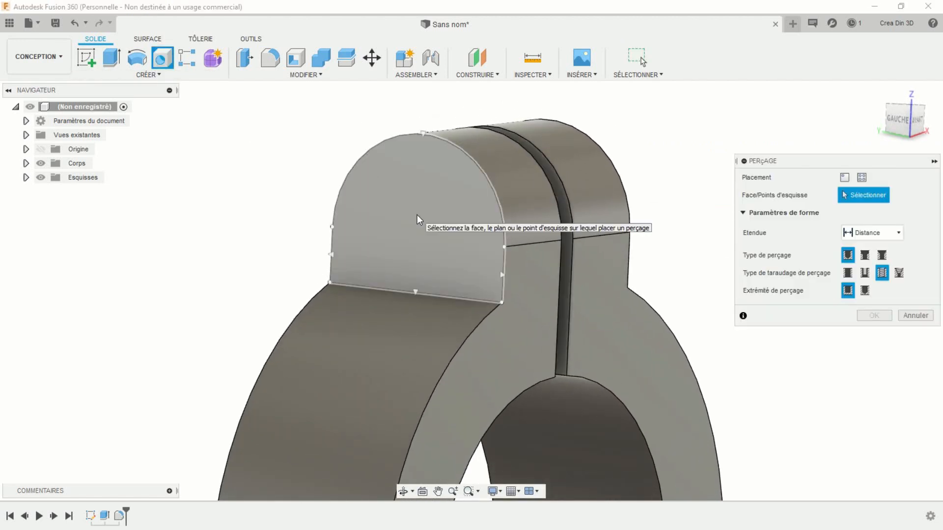
{"action": "left_click", "coordinate": [417, 215]}
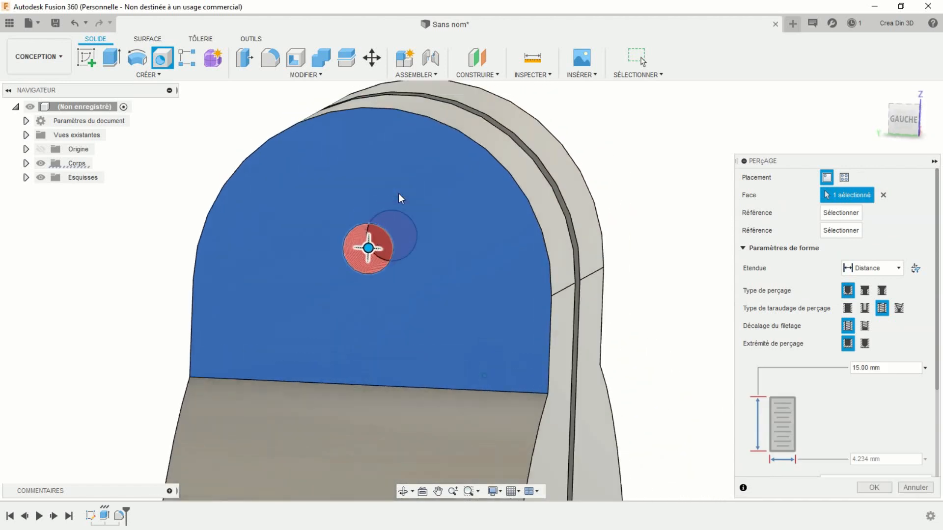
{"action": "left_click", "coordinate": [848, 308]}
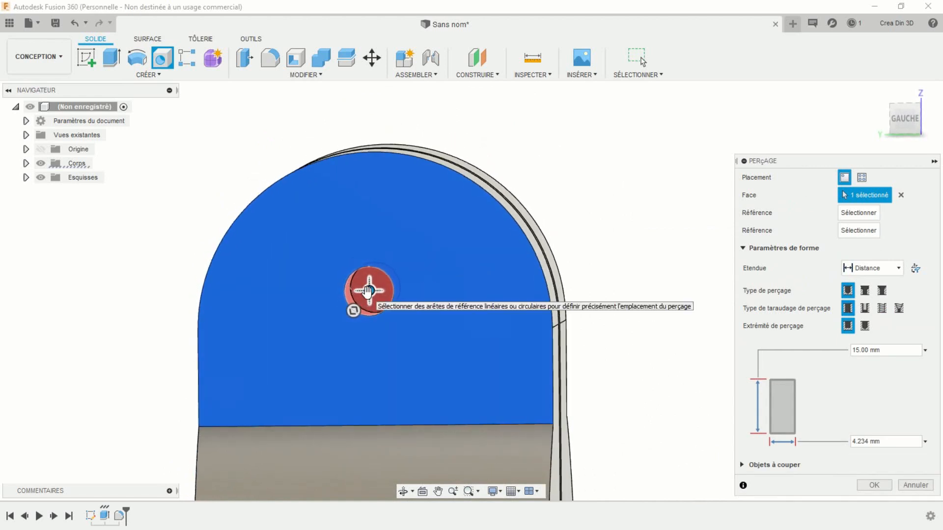
{"action": "mouse_move", "coordinate": [370, 290]}
{"action": "left_mouse_down"}
{"action": "mouse_move", "coordinate": [378, 274]}
{"action": "mouse_move", "coordinate": [376, 328]}
{"action": "left_mouse_up"}
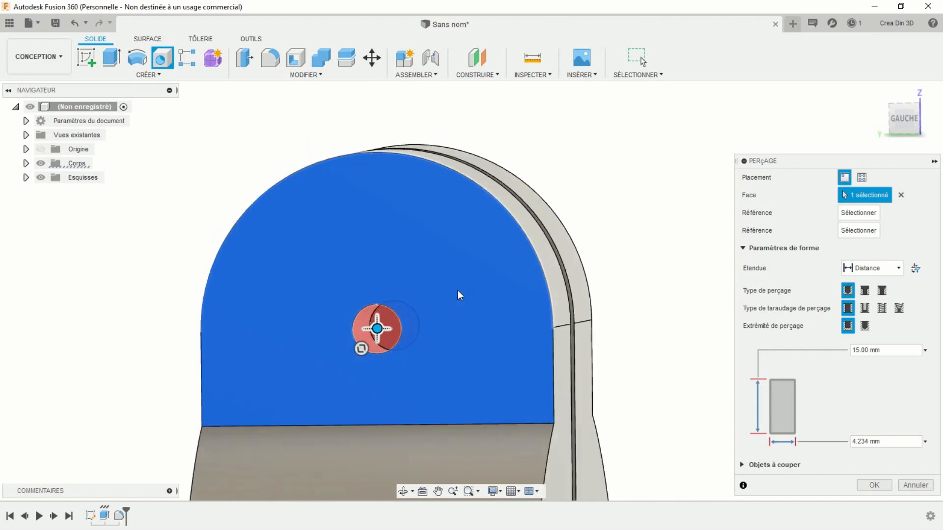
Make the hole a counterbore with a 14 mm counterbore diameter, 8.5 mm counterbore depth and 8.5 mm hole diameter
{"action": "left_click", "coordinate": [865, 291]}
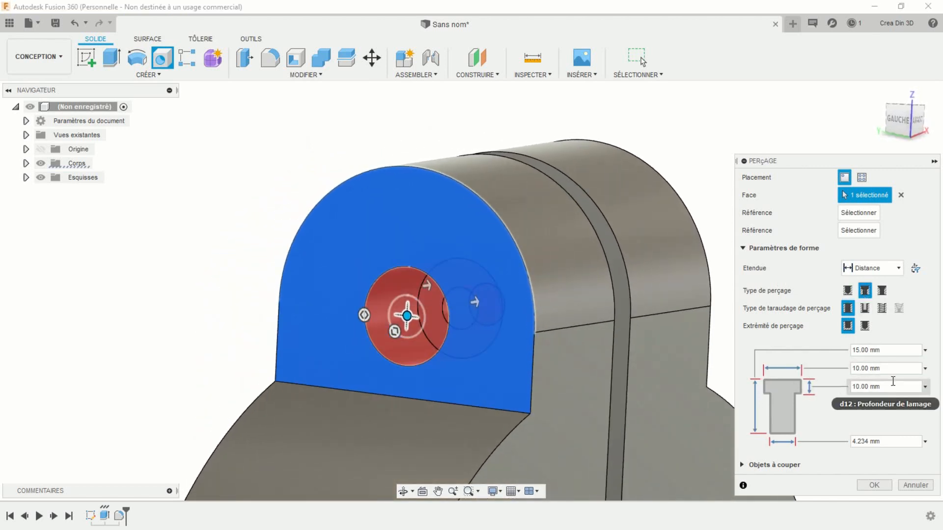
{"action": "left_click_drag", "start_coordinate": [890, 368], "coordinate": [835, 361]}
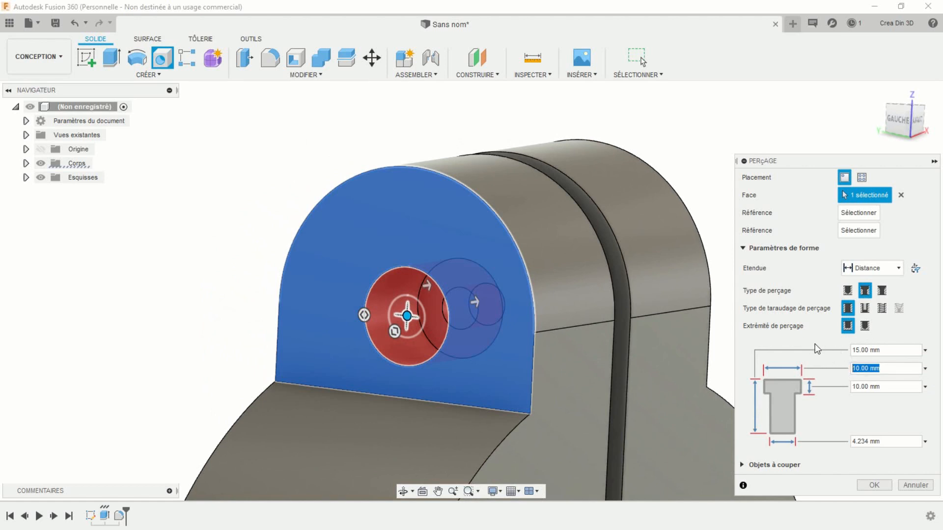
{"action": "type", "text": "14"}
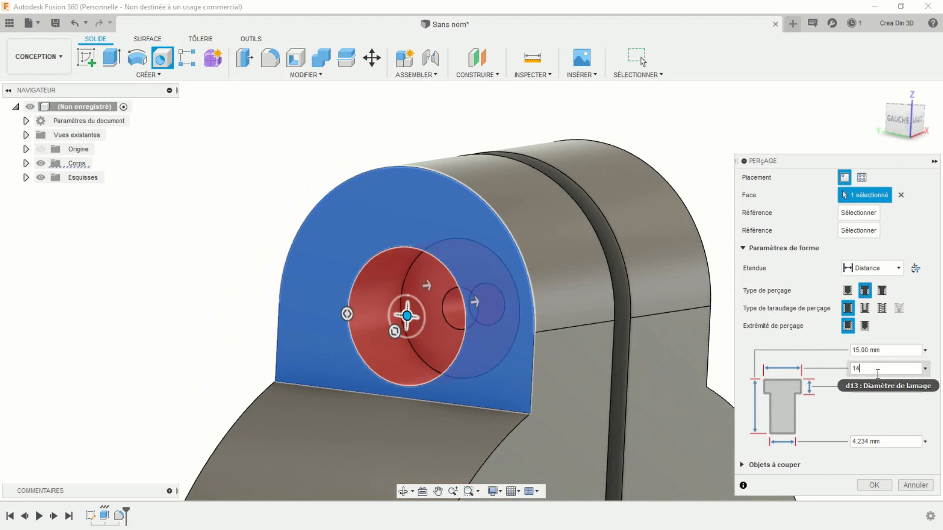
{"action": "left_click_drag", "start_coordinate": [879, 386], "coordinate": [836, 385]}
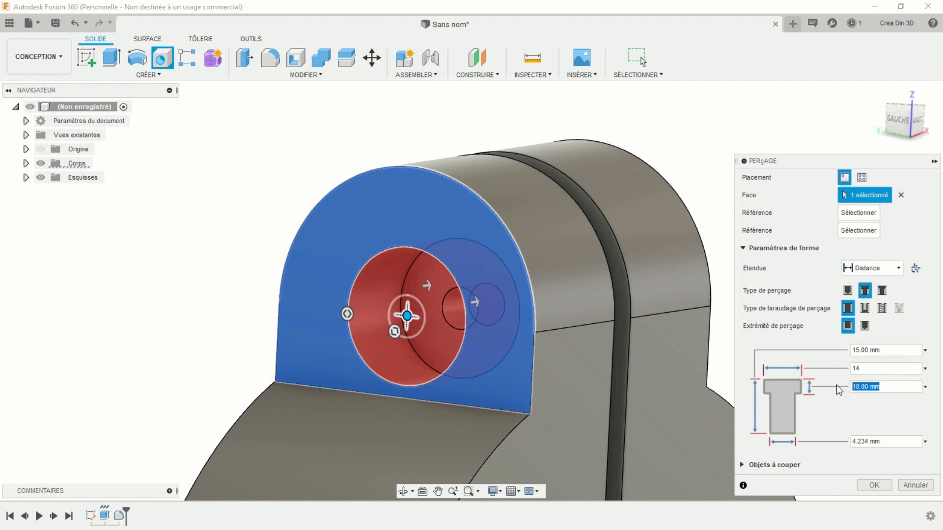
{"action": "type", "text": "8.5"}
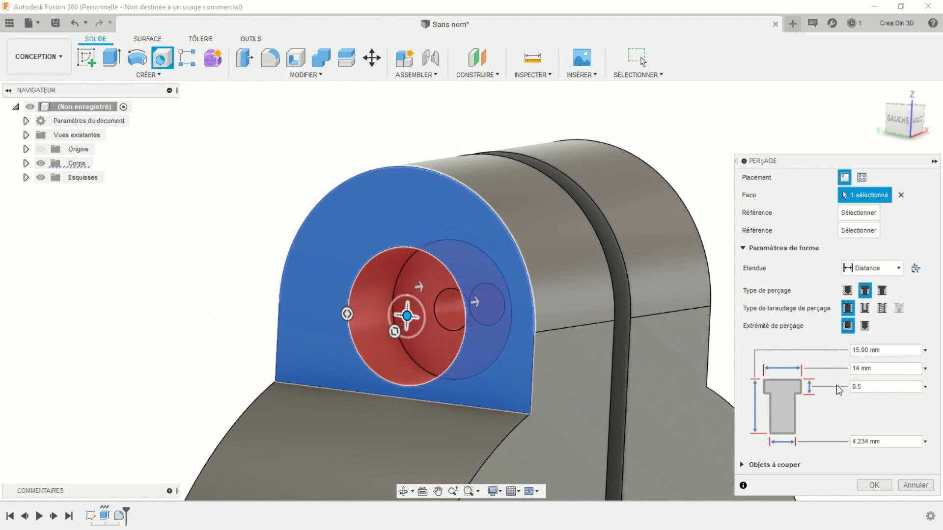
{"action": "left_click_drag", "start_coordinate": [877, 441], "coordinate": [844, 444]}
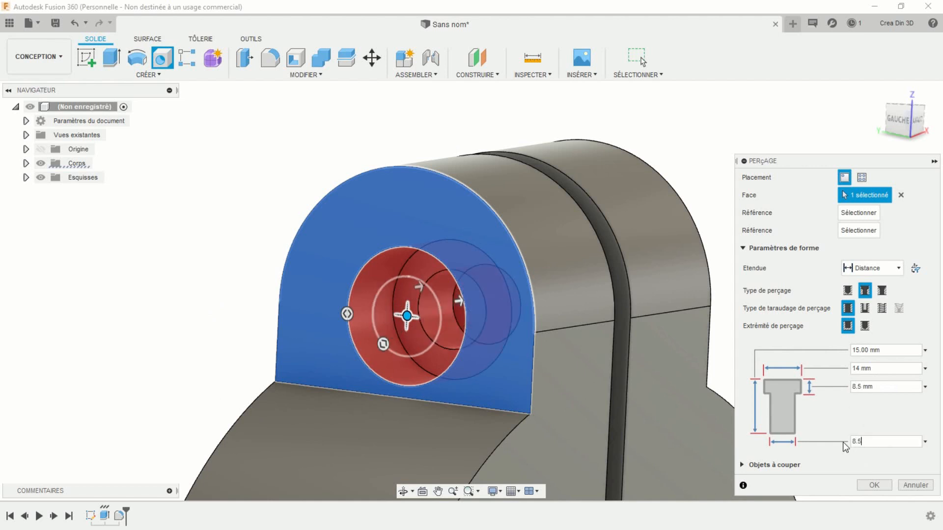
{"action": "type", "text": "8.5"}
Set the counterbored hole's extent to end at the slot face and create the hole
{"action": "left_click", "coordinate": [867, 268]}
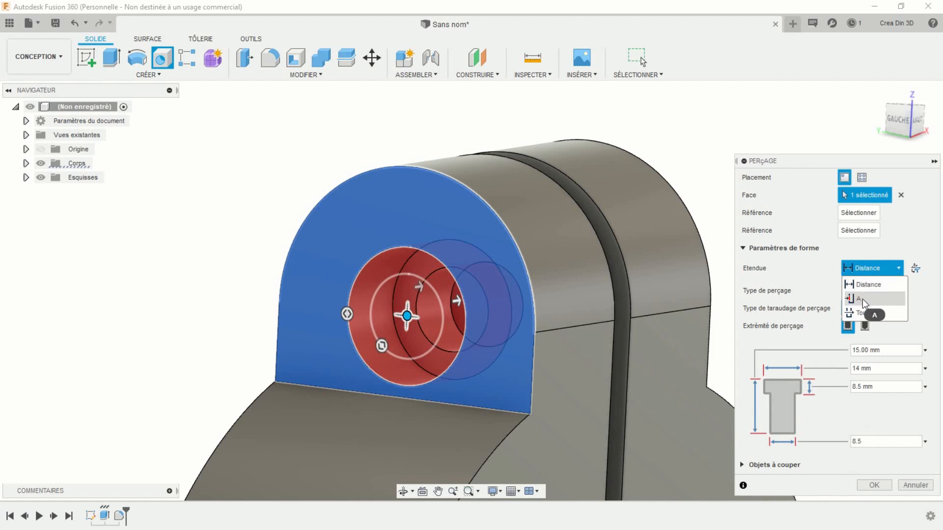
{"action": "left_click", "coordinate": [864, 300]}
{"action": "middle_click_drag", "start_coordinate": [609, 332], "coordinate": [567, 311], "text": "shift"}
{"action": "left_click", "coordinate": [572, 304]}
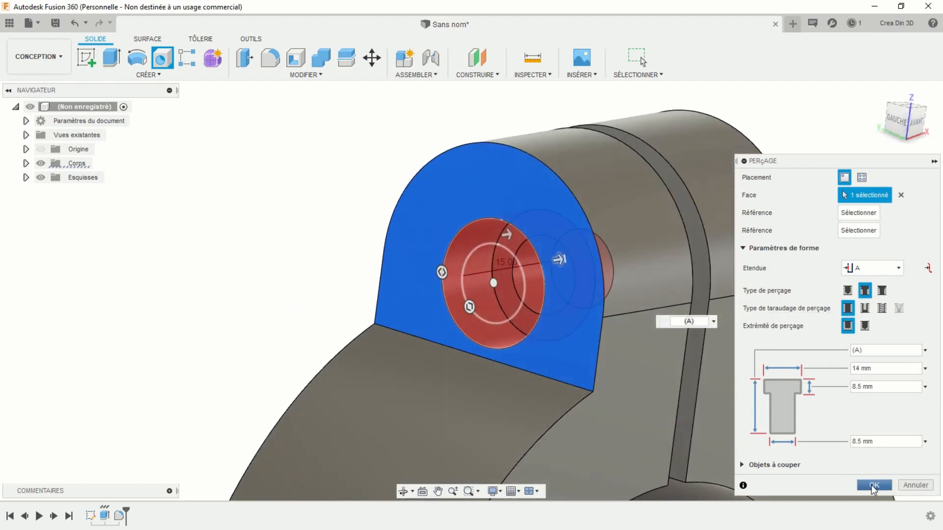
{"action": "left_click", "coordinate": [874, 485]}
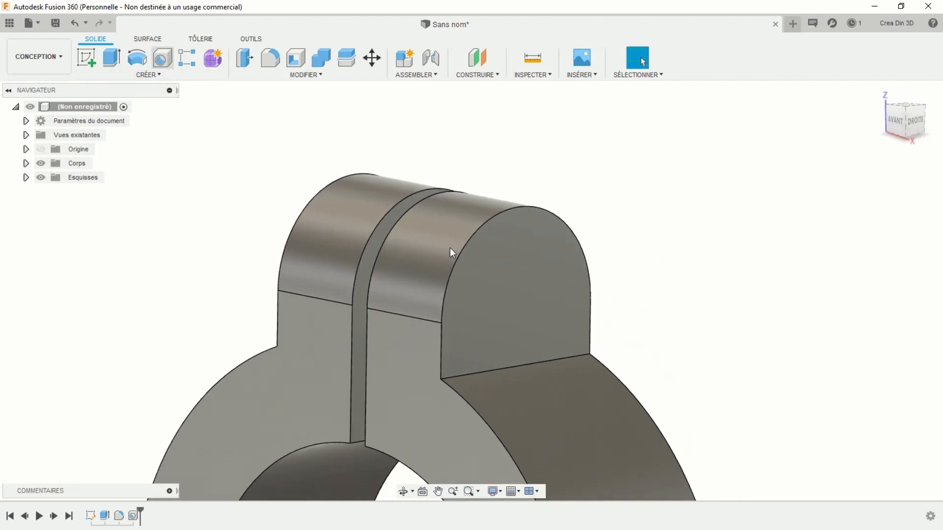
Place a simple tapped M8x1.25 ISO metric hole on the right tab half's outer face, centred on its rounded edge
{"action": "left_click", "coordinate": [514, 305]}
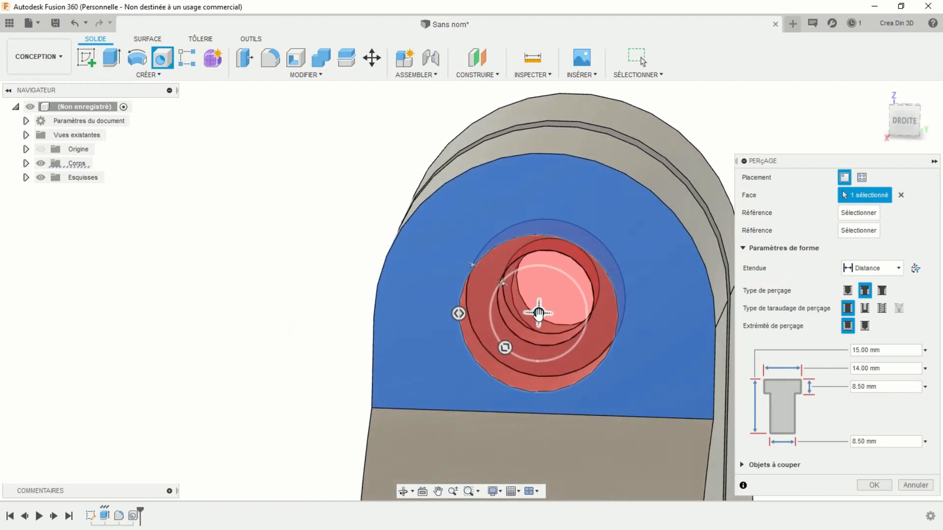
{"action": "mouse_move", "coordinate": [539, 313]}
{"action": "left_mouse_down"}
{"action": "mouse_move", "coordinate": [548, 312]}
{"action": "mouse_move", "coordinate": [545, 321]}
{"action": "left_mouse_up"}
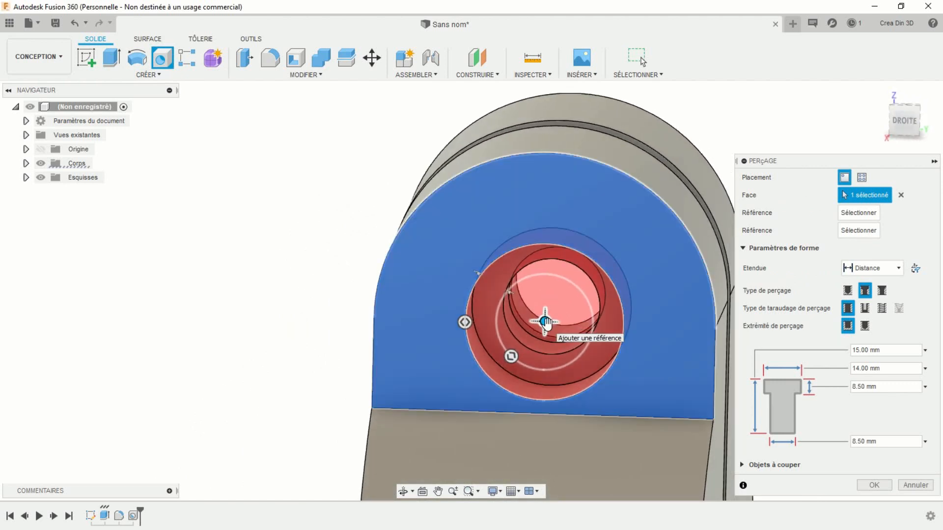
{"action": "left_click", "coordinate": [847, 290]}
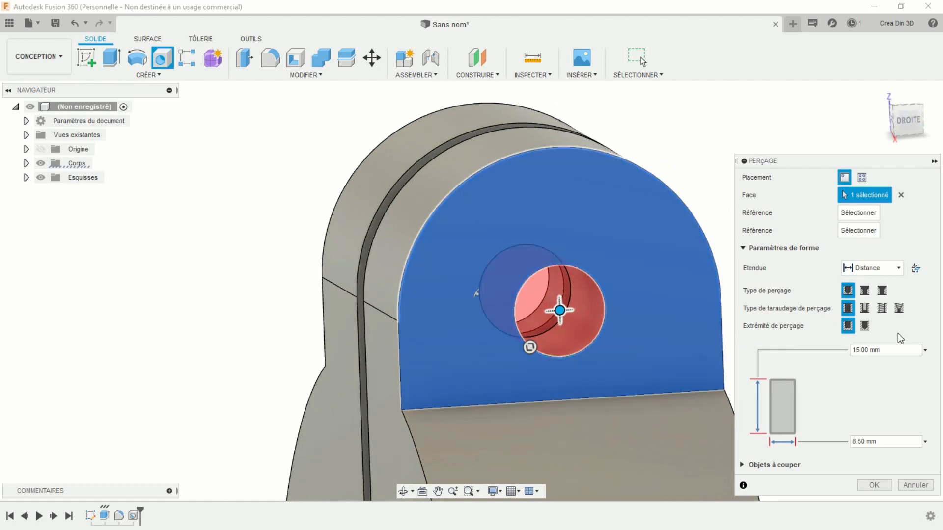
{"action": "left_click", "coordinate": [881, 309]}
{"action": "scroll", "coordinate": [859, 385], "scroll_direction": "down", "scroll_amount": 4}
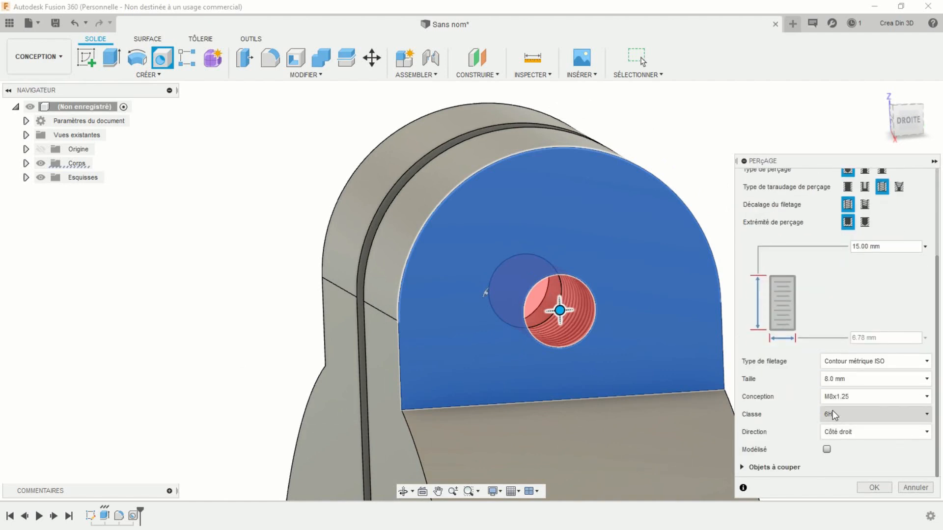
{"action": "scroll", "coordinate": [809, 293], "scroll_direction": "up", "scroll_amount": 4}
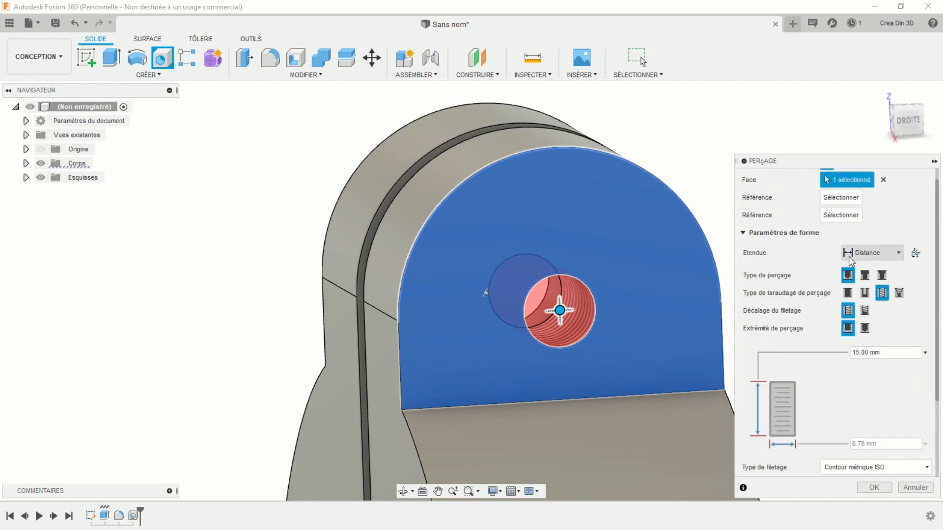
Set the tapped hole's extent to end at the right tab half's slot face and create the hole
{"action": "left_click", "coordinate": [868, 252]}
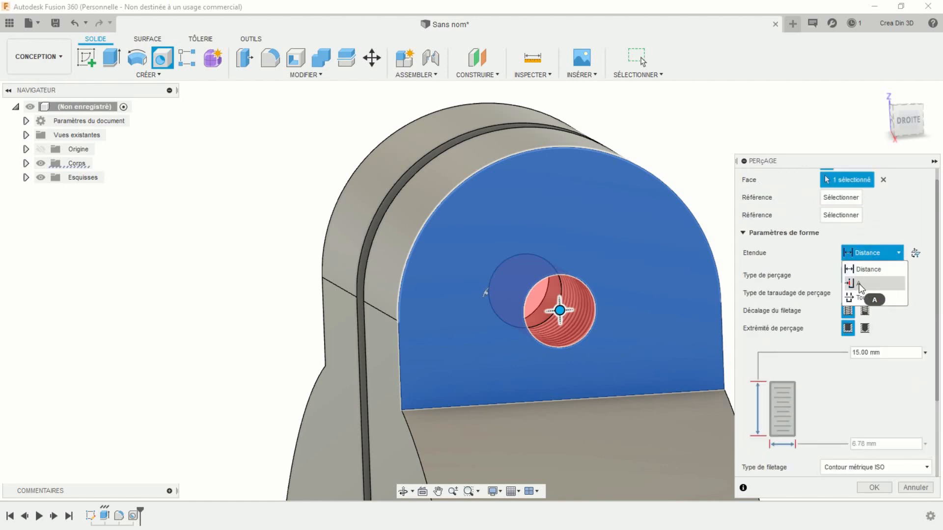
{"action": "left_click", "coordinate": [860, 284]}
{"action": "middle_click_drag", "start_coordinate": [599, 320], "coordinate": [385, 353], "text": "shift"}
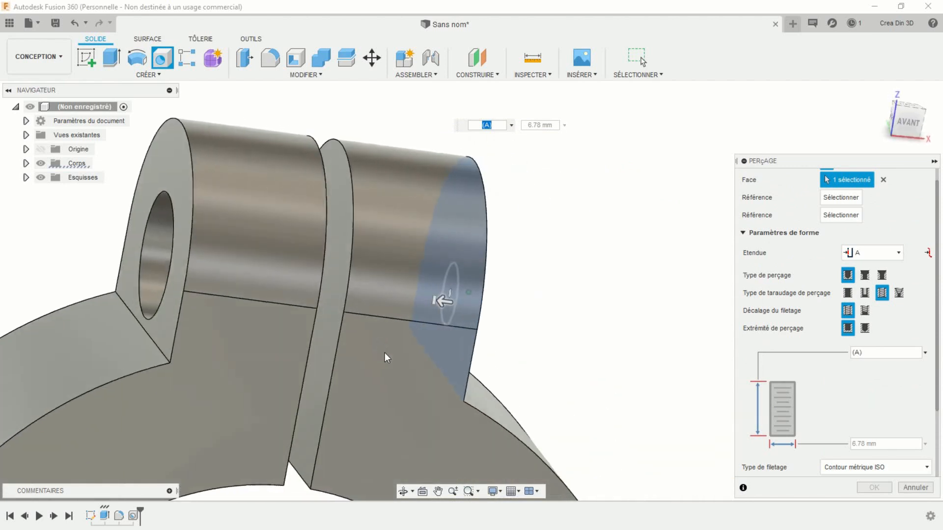
{"action": "left_click", "coordinate": [337, 294]}
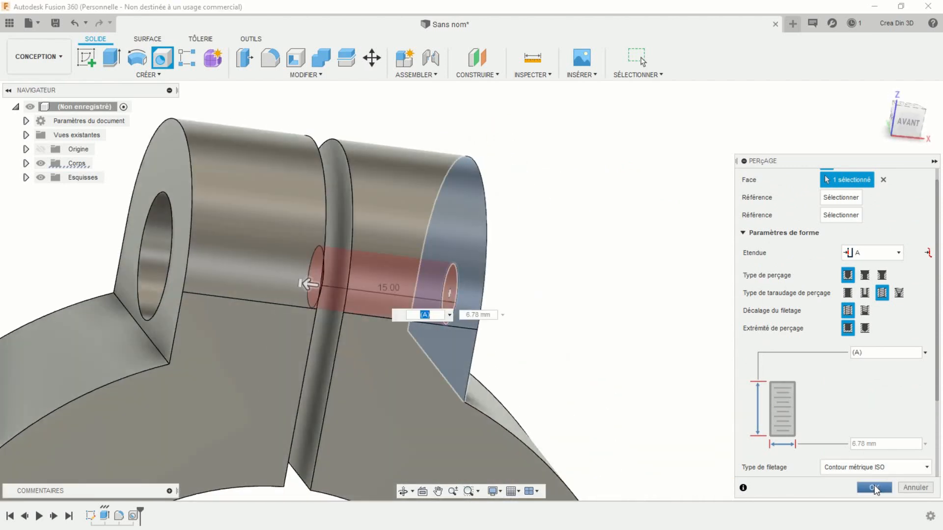
{"action": "left_click", "coordinate": [873, 486]}
Save the design as Piece de serrage in My First Project and create a new ISO drawing from it, in mm on an A3 sheet
{"action": "scroll", "coordinate": [547, 367], "scroll_direction": "down", "scroll_amount": 5}
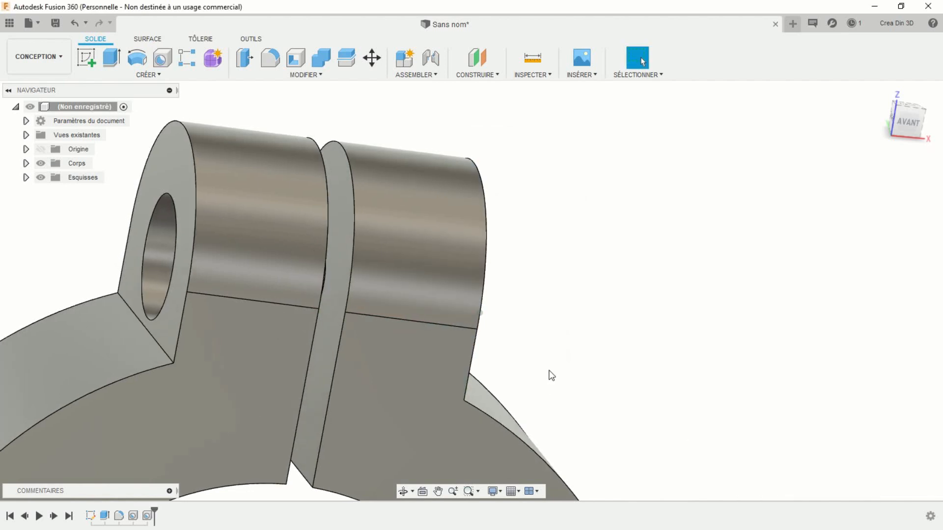
{"action": "middle_click_drag", "start_coordinate": [548, 372], "coordinate": [670, 302], "text": "shift"}
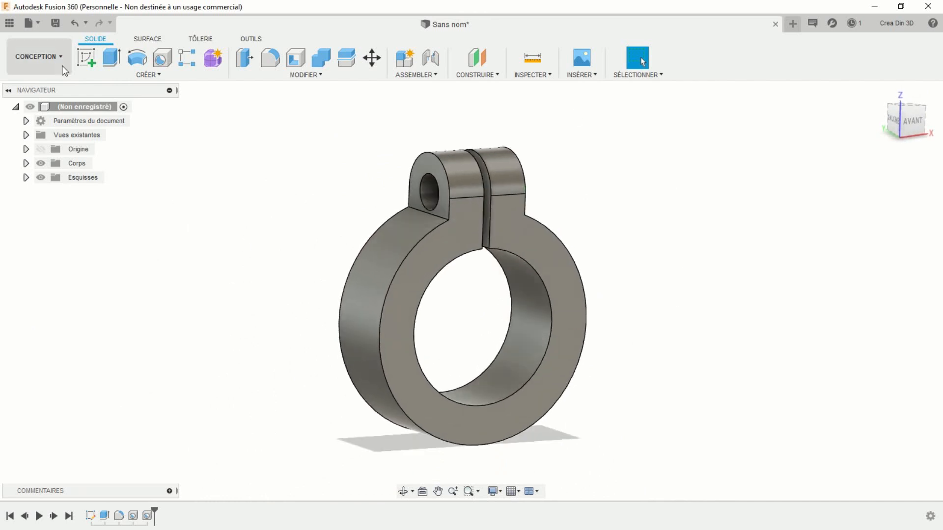
{"action": "left_click", "coordinate": [38, 22]}
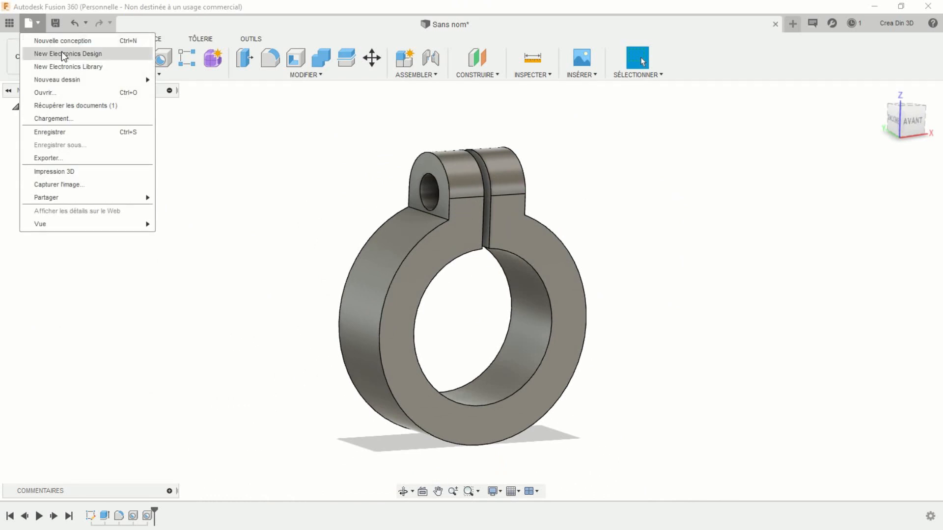
{"action": "mouse_move", "coordinate": [84, 80]}
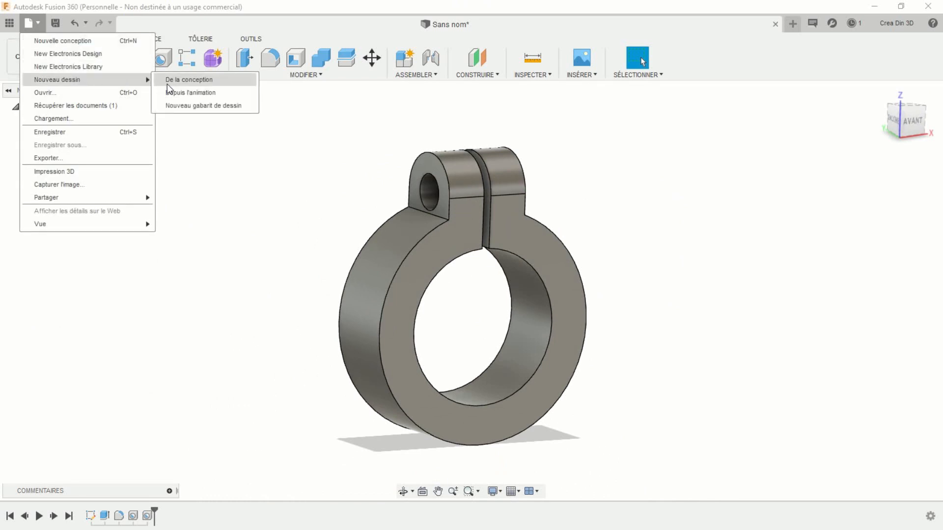
{"action": "left_click", "coordinate": [167, 82]}
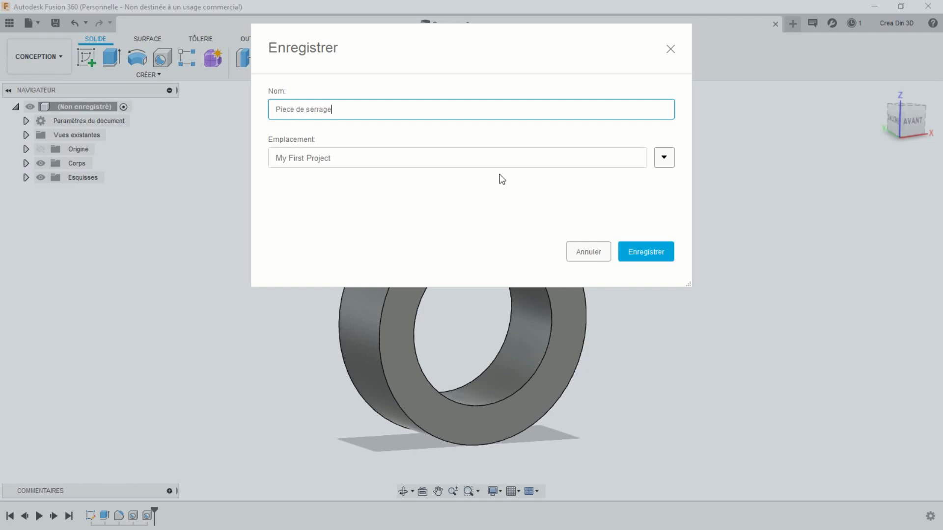
{"action": "left_click", "coordinate": [656, 252]}
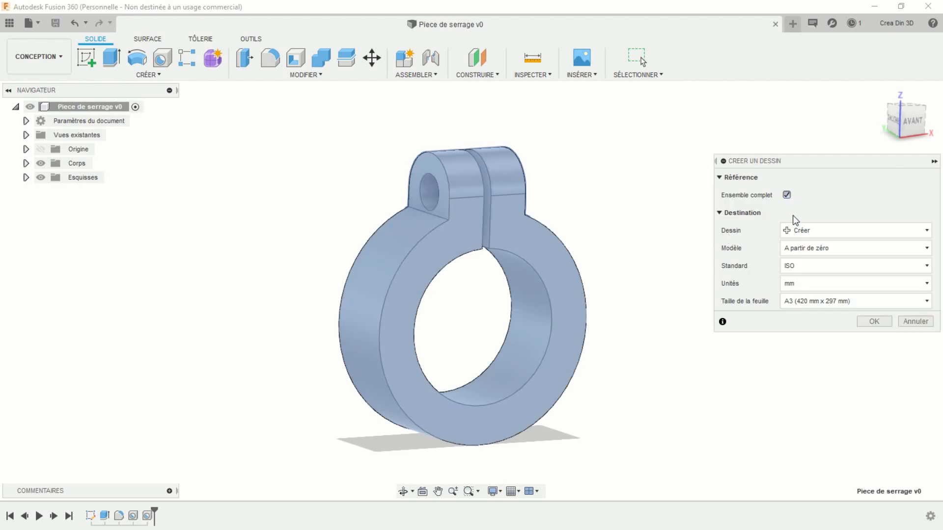
{"action": "left_click", "coordinate": [873, 323]}
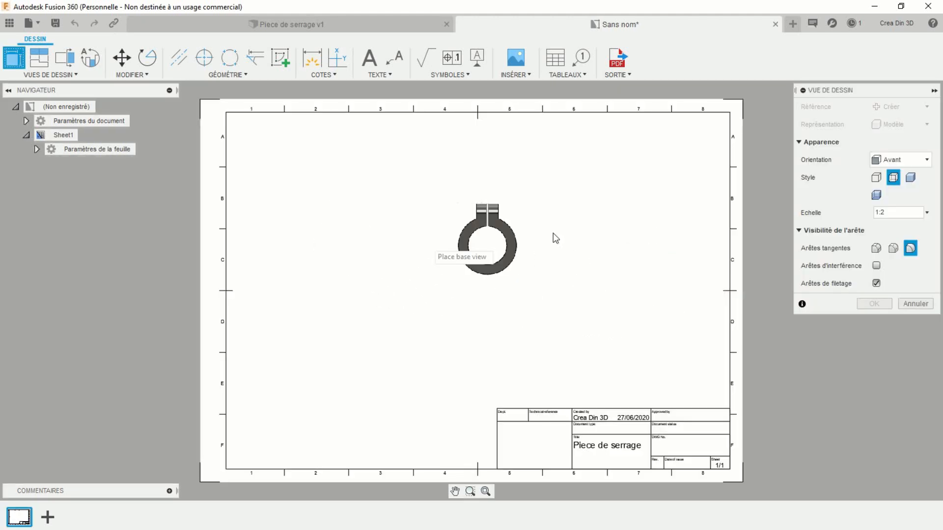
Place a base view of the clamp on the left half of the sheet at 1:1 scale in the Gauche orientation
{"action": "left_click", "coordinate": [927, 212]}
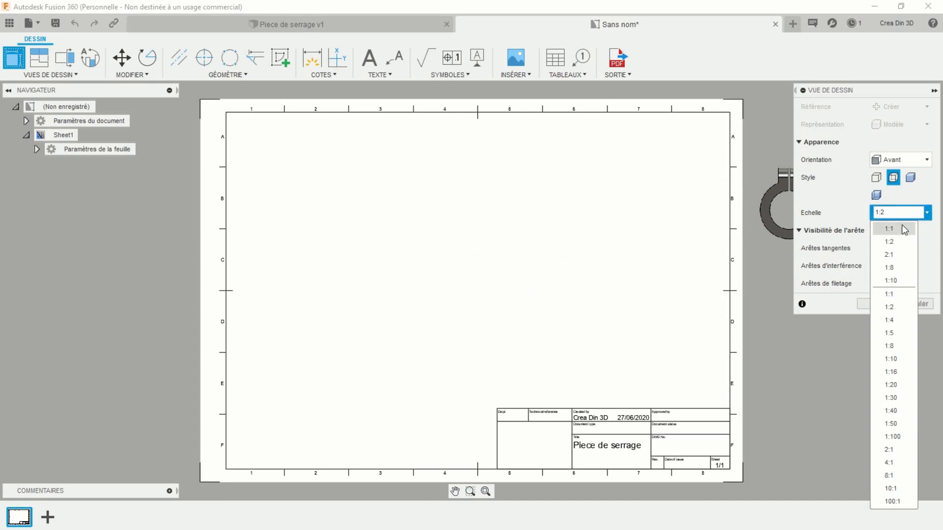
{"action": "left_click", "coordinate": [902, 226]}
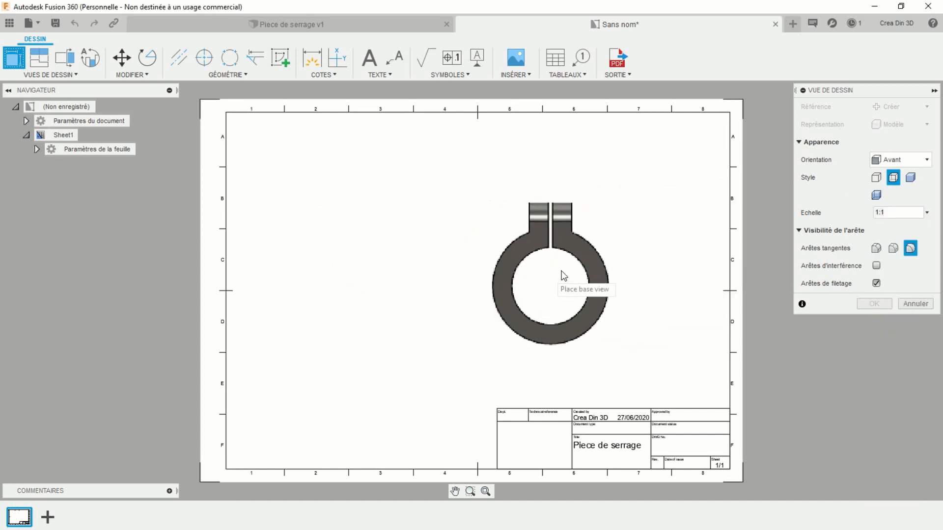
{"action": "left_click", "coordinate": [901, 160]}
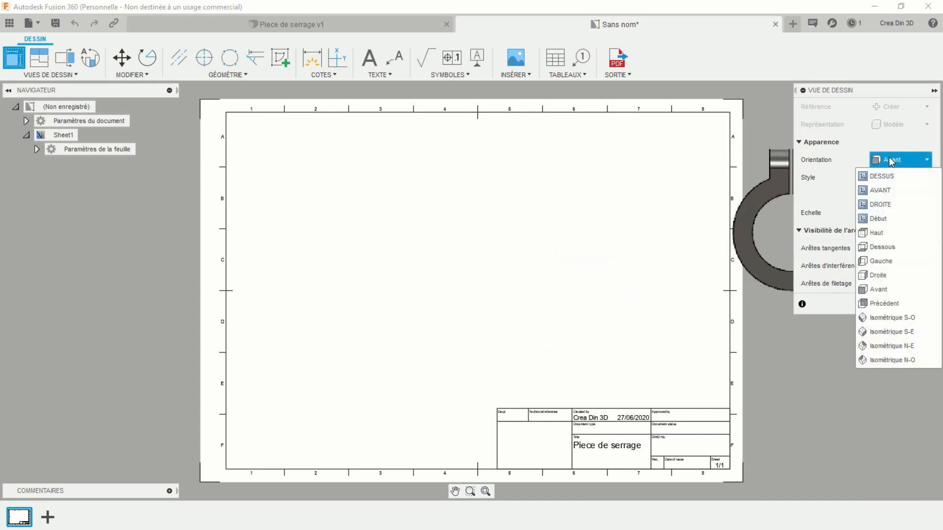
{"action": "left_click", "coordinate": [879, 261]}
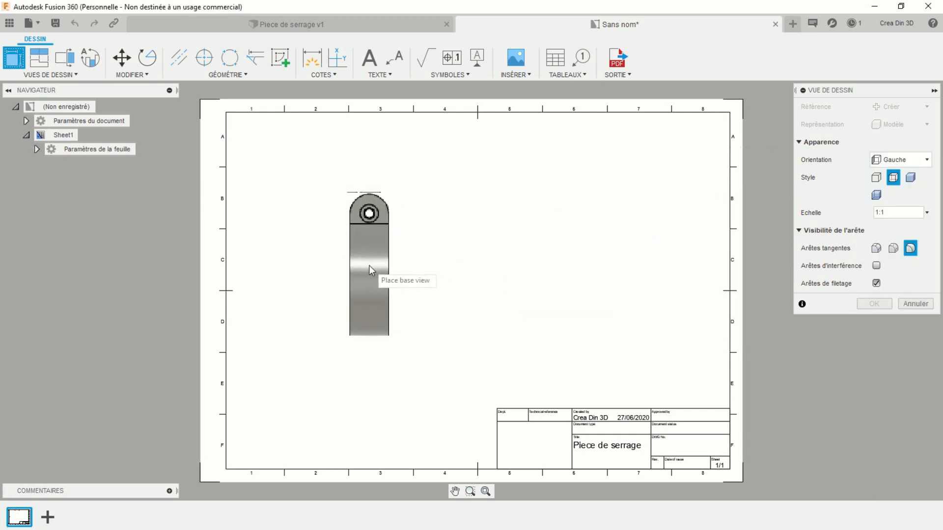
{"action": "left_click", "coordinate": [367, 266]}
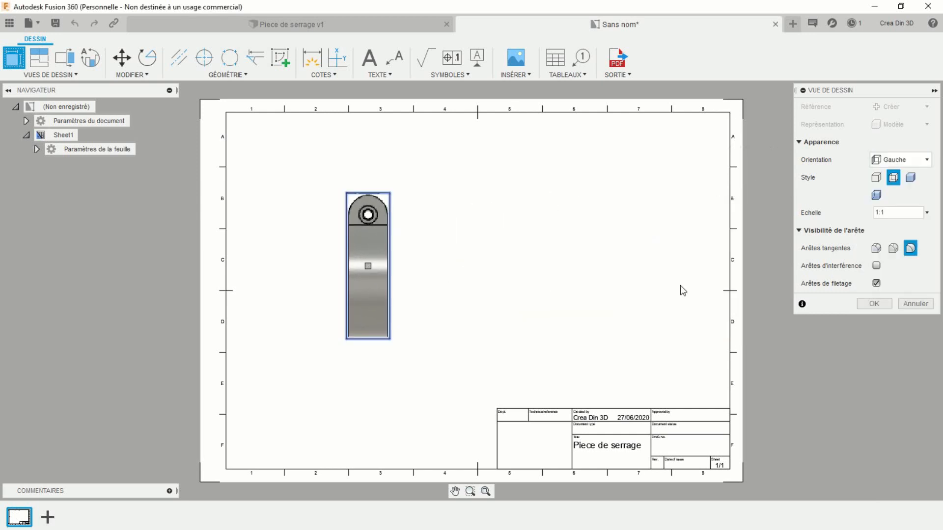
{"action": "left_click", "coordinate": [875, 304]}
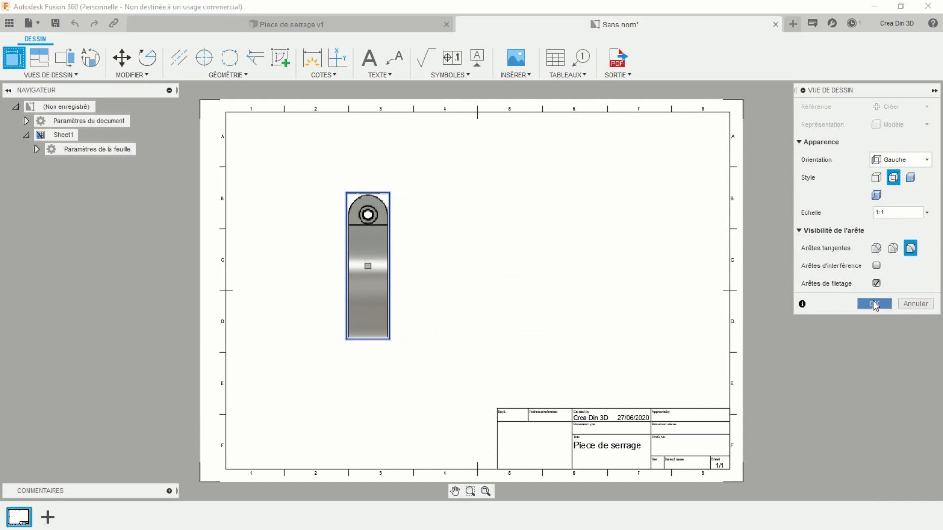
{"action": "scroll", "coordinate": [406, 250], "scroll_direction": "up", "scroll_amount": 3}
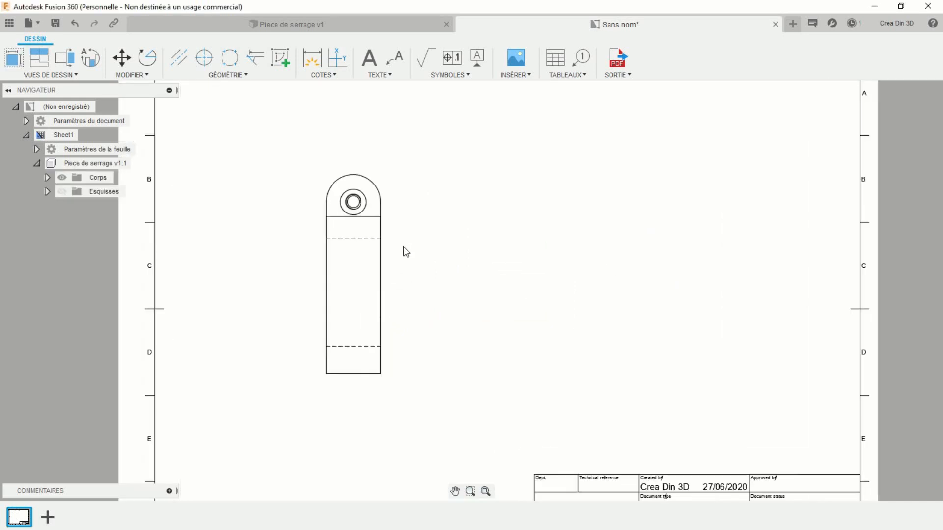
Start a section view from the base view with a vertical cutting line through the hole's centre, extending beyond both ends of the part
{"action": "middle_click_drag", "start_coordinate": [405, 245], "coordinate": [438, 254]}
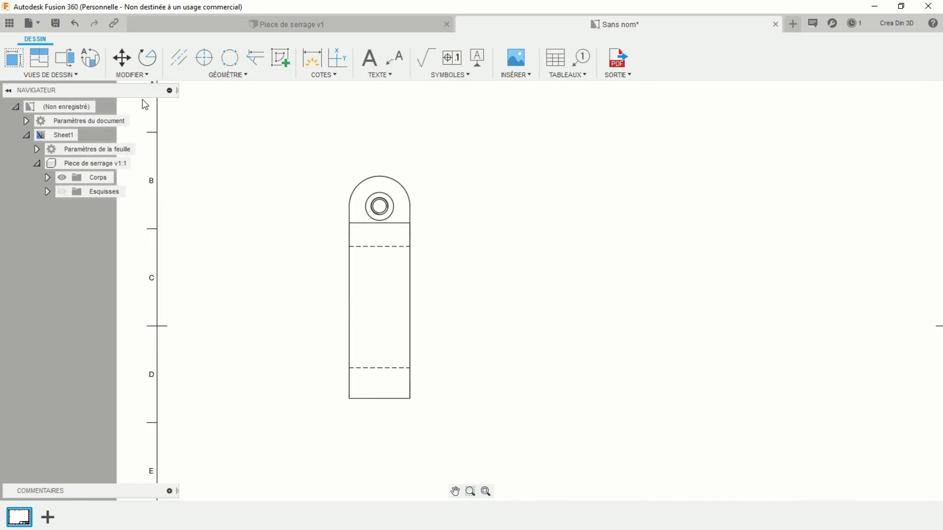
{"action": "left_click", "coordinate": [67, 60]}
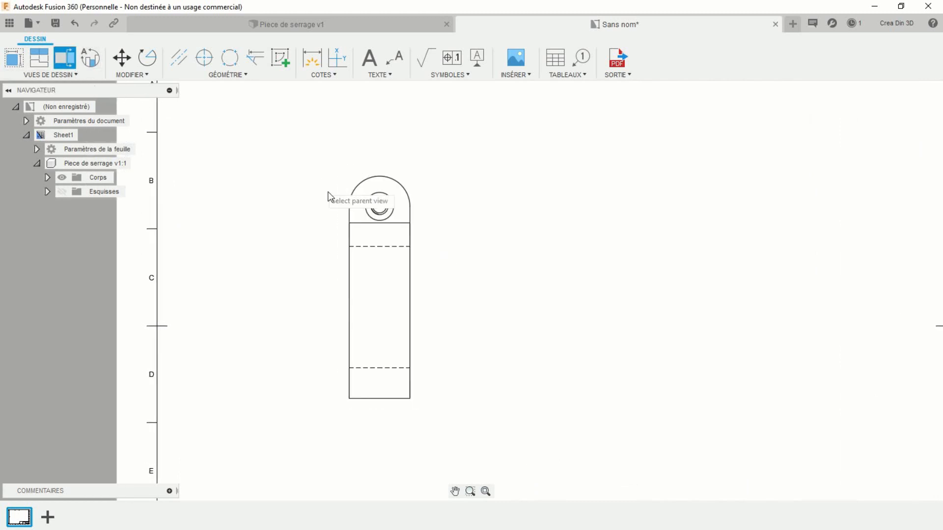
{"action": "left_click", "coordinate": [374, 272]}
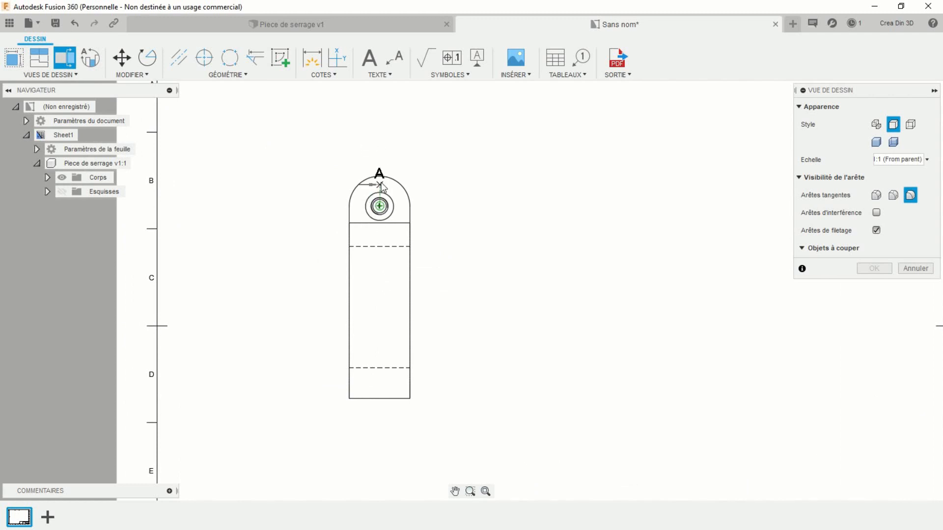
{"action": "left_click", "coordinate": [379, 129]}
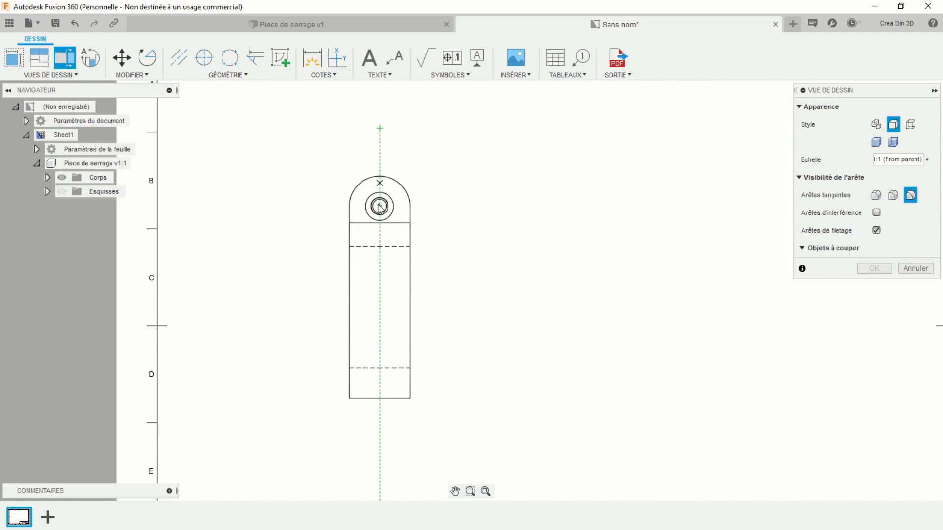
{"action": "left_click", "coordinate": [381, 454]}
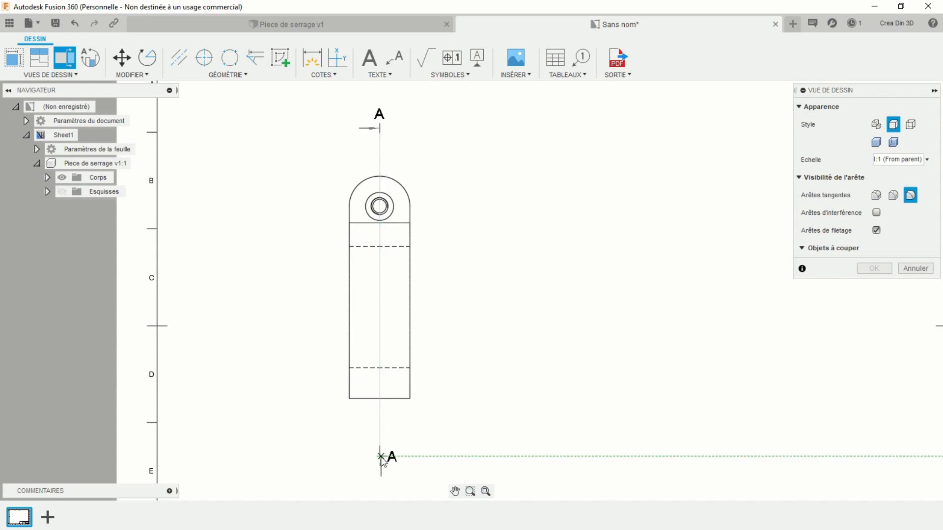
{"action": "right_click", "coordinate": [382, 461]}
{"action": "left_click", "coordinate": [423, 455]}
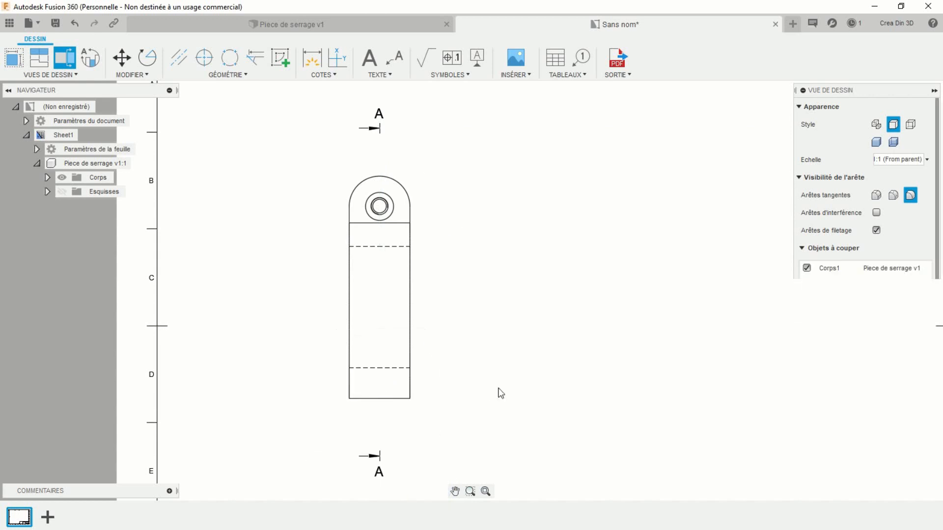
Place the section view level with the base view on the right half of the sheet at the parent's 1:1 scale
{"action": "scroll", "coordinate": [541, 326], "scroll_direction": "down", "scroll_amount": 2}
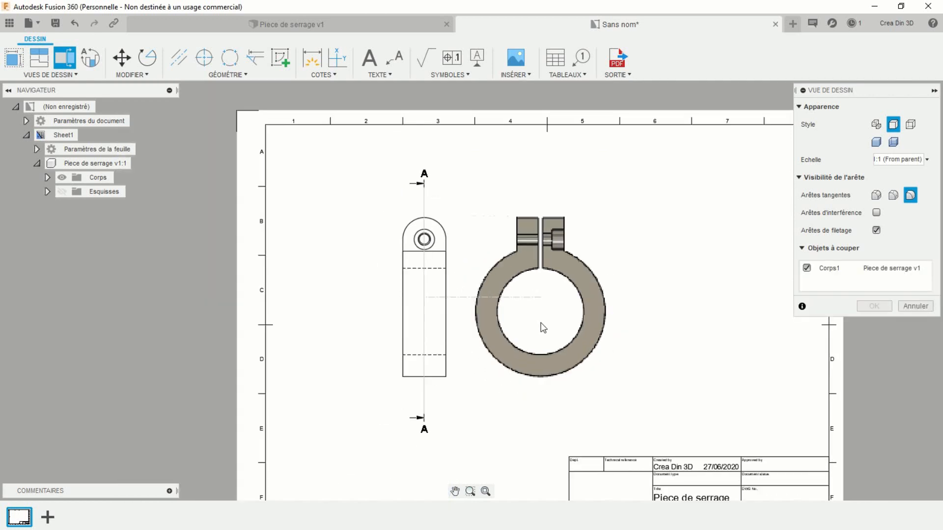
{"action": "scroll", "coordinate": [544, 328], "scroll_direction": "down", "scroll_amount": 1}
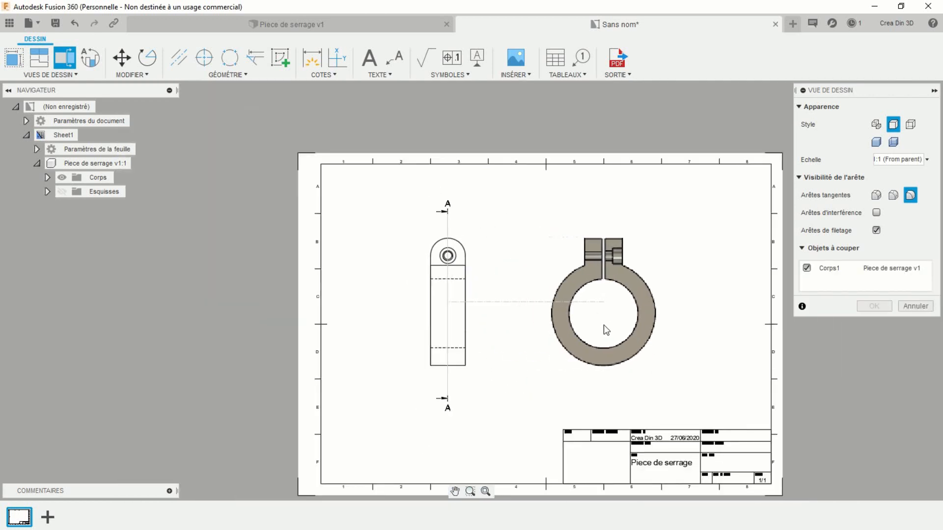
{"action": "left_click", "coordinate": [611, 330]}
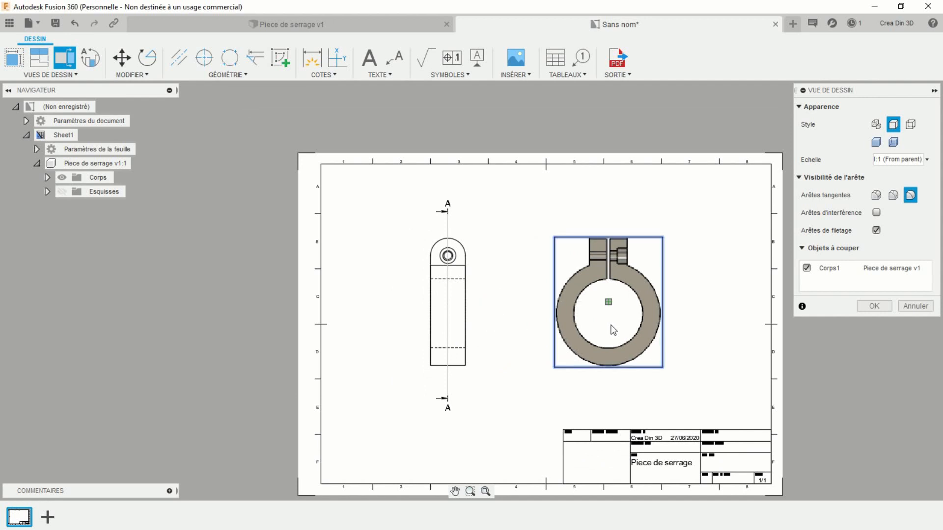
{"action": "left_click", "coordinate": [875, 307]}
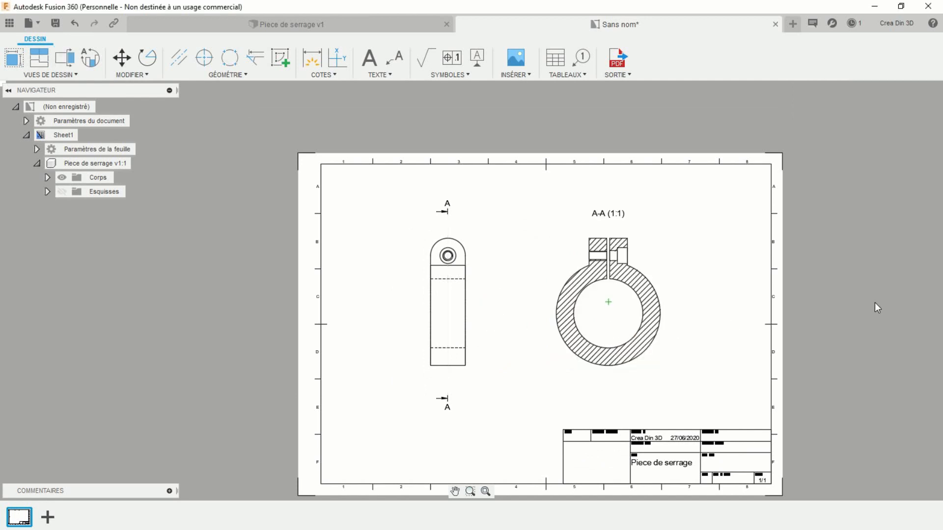
Move the section view's label to below the ring, centred under the view
{"action": "scroll", "coordinate": [670, 287], "scroll_direction": "up", "scroll_amount": 3}
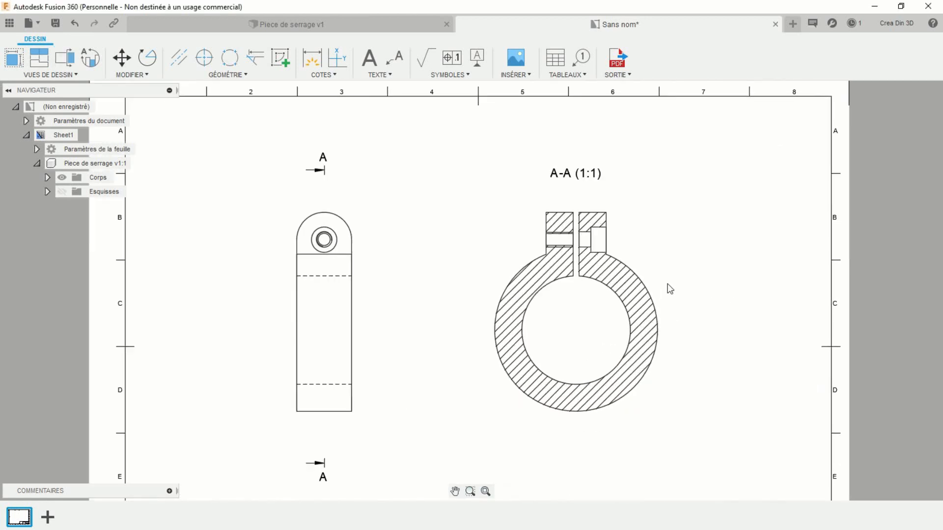
{"action": "mouse_move", "coordinate": [670, 287]}
{"action": "middle_mouse_down"}
{"action": "mouse_move", "coordinate": [669, 274]}
{"action": "mouse_move", "coordinate": [703, 235]}
{"action": "mouse_move", "coordinate": [709, 240]}
{"action": "middle_mouse_up"}
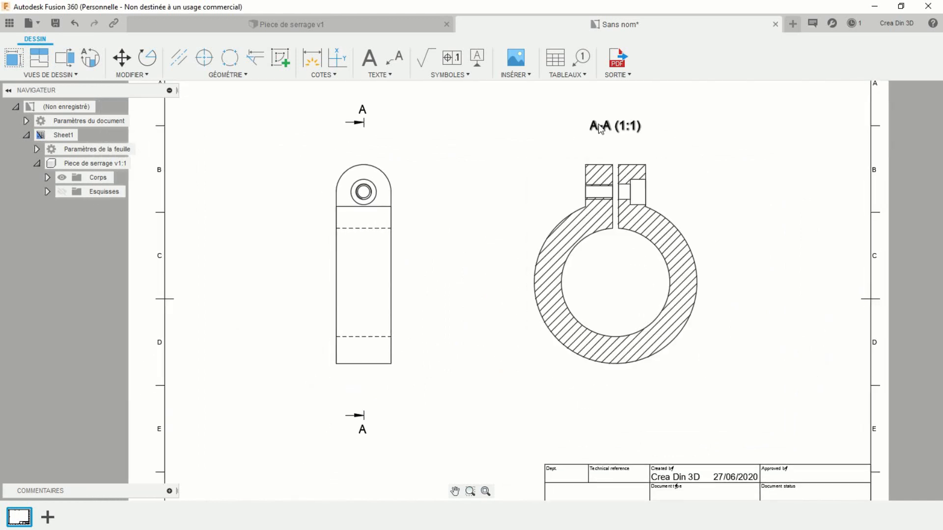
{"action": "left_click", "coordinate": [615, 132]}
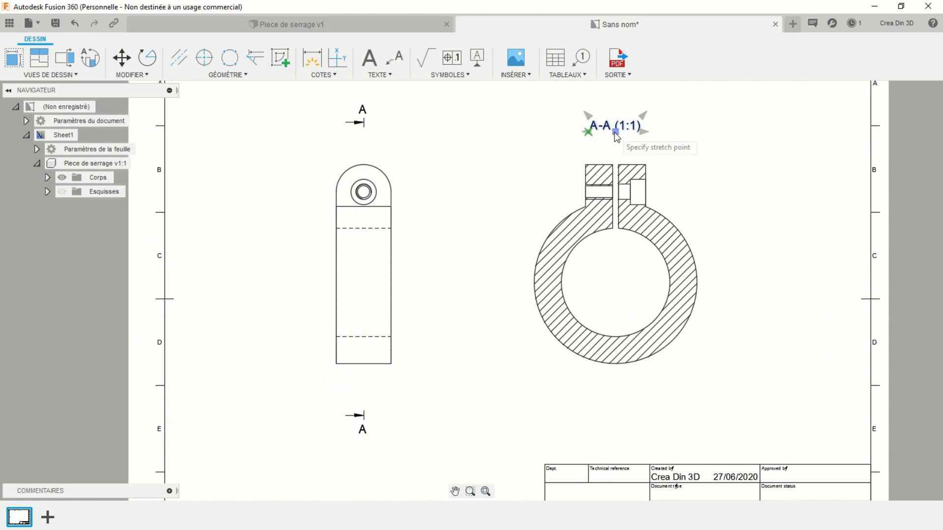
{"action": "left_click", "coordinate": [616, 435]}
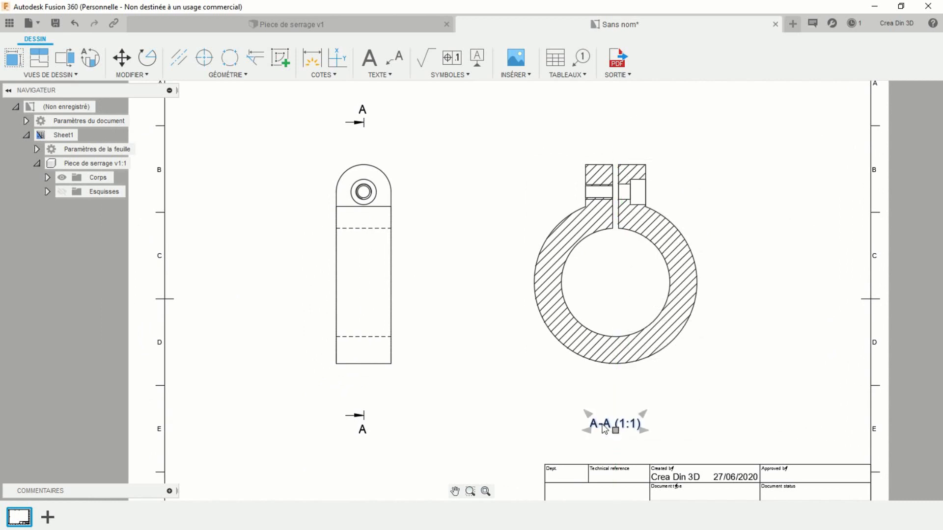
Remove the scale from the section view's label so that it reads only A-A
{"action": "double_click", "coordinate": [613, 424]}
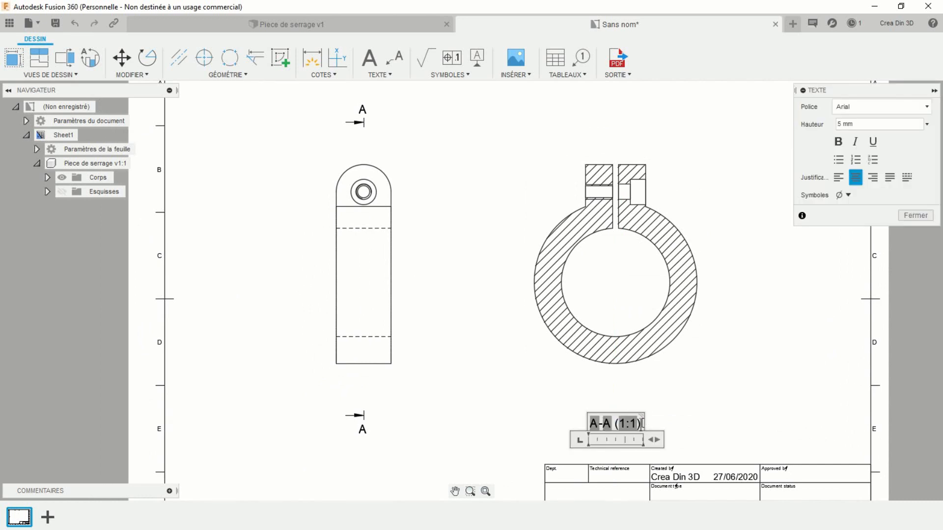
{"action": "key", "text": "BackSpace"}
{"action": "key", "text": "BackSpace"}
{"action": "key", "text": "BackSpace"}
{"action": "key", "text": "BackSpace"}
{"action": "key", "text": "BackSpace"}
{"action": "key", "text": "BackSpace"}
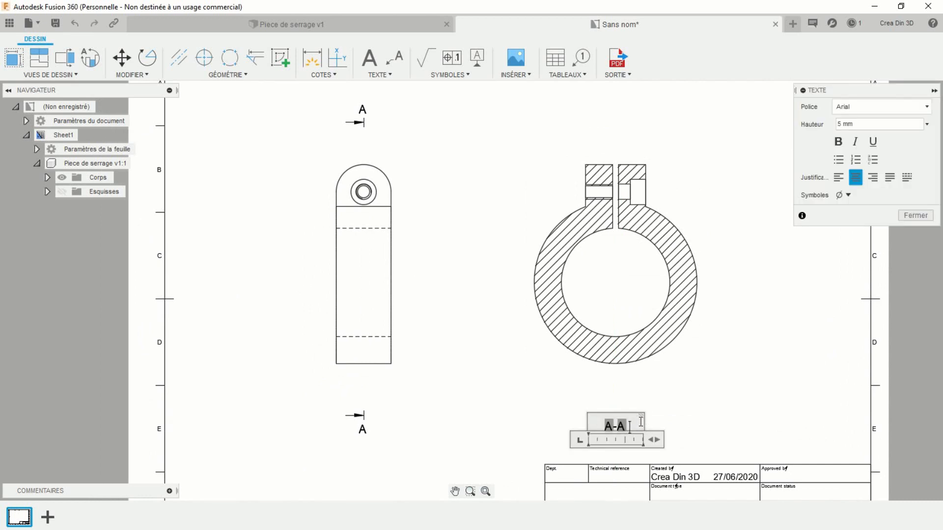
{"action": "left_click", "coordinate": [916, 215]}
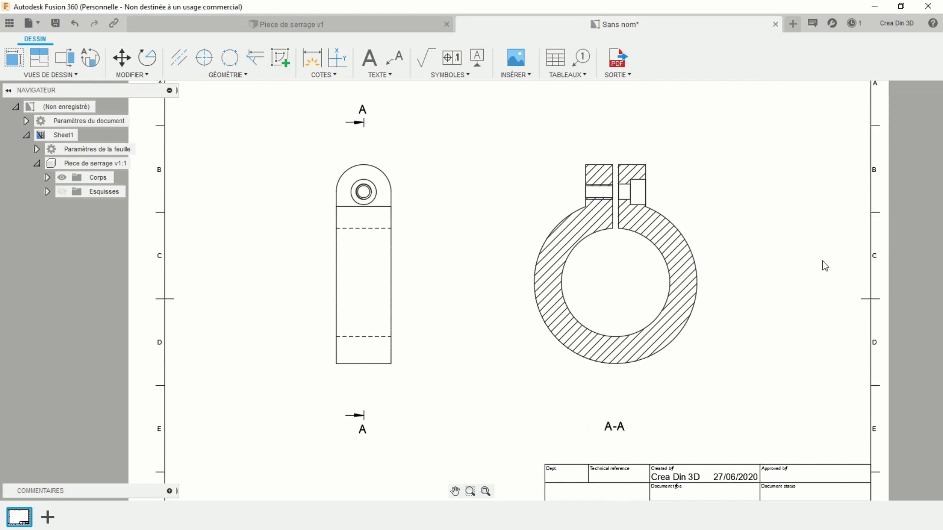
Add a centre mark to the ring's outer circular edge and a centreline along the counterbored hole in the section view
{"action": "left_click", "coordinate": [204, 58]}
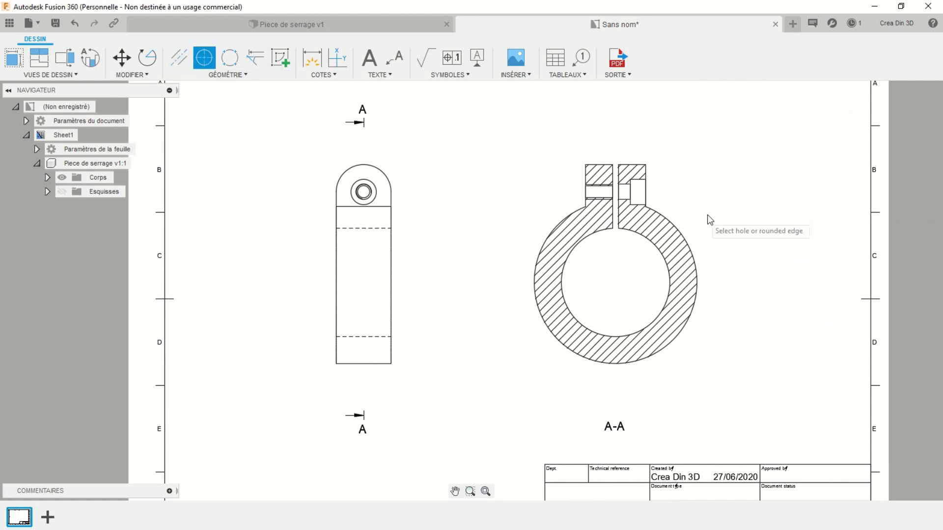
{"action": "left_click", "coordinate": [686, 238]}
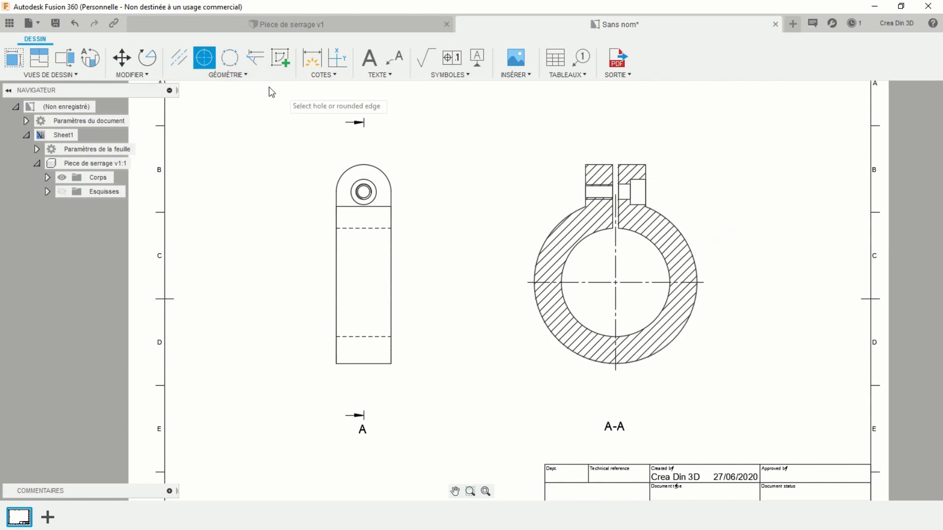
{"action": "left_click", "coordinate": [184, 60]}
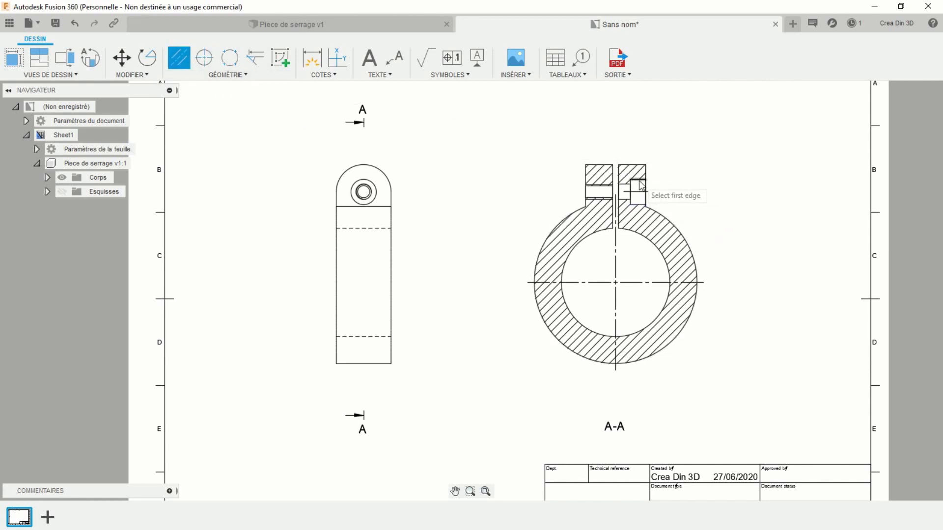
{"action": "key", "text": "Escape"}
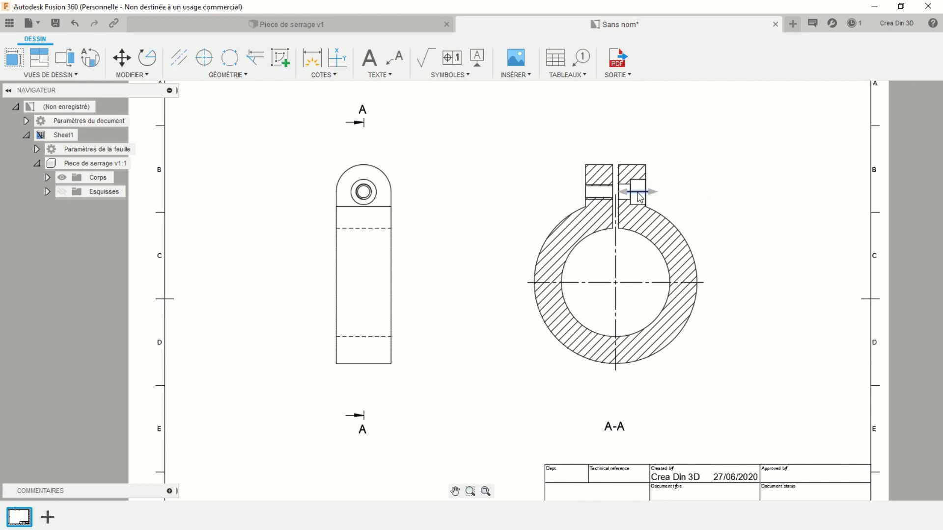
Extend the counterbored hole's centreline across the slot and through the tapped hole, just past the tab's outer face
{"action": "scroll", "coordinate": [639, 196], "scroll_direction": "up", "scroll_amount": 5}
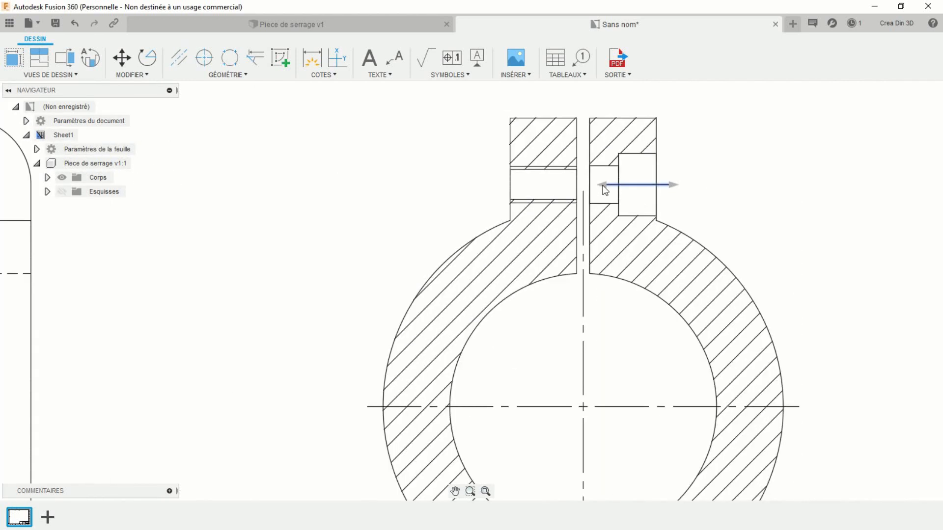
{"action": "left_click_drag", "start_coordinate": [603, 185], "coordinate": [489, 187]}
{"action": "key", "text": "Escape"}
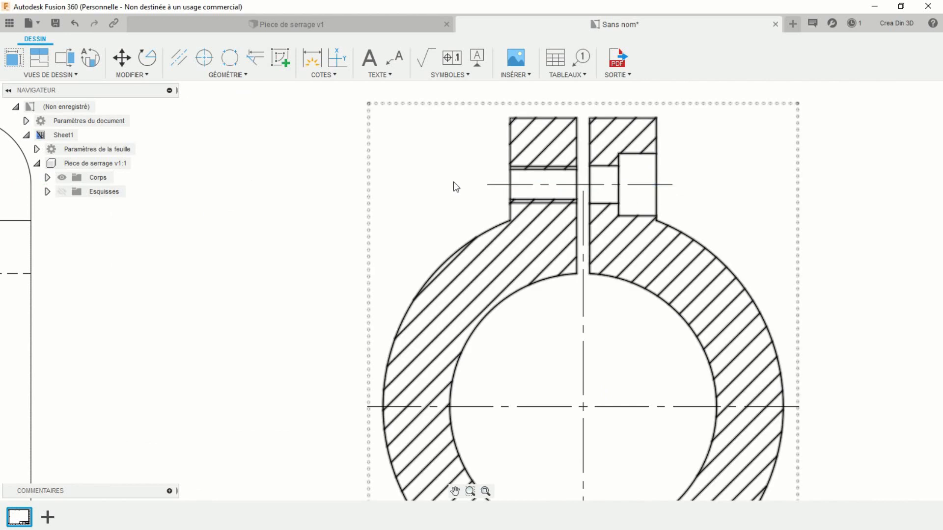
Add a centreline midway between the two hidden bore edges in the base view
{"action": "scroll", "coordinate": [429, 201], "scroll_direction": "down", "scroll_amount": 5}
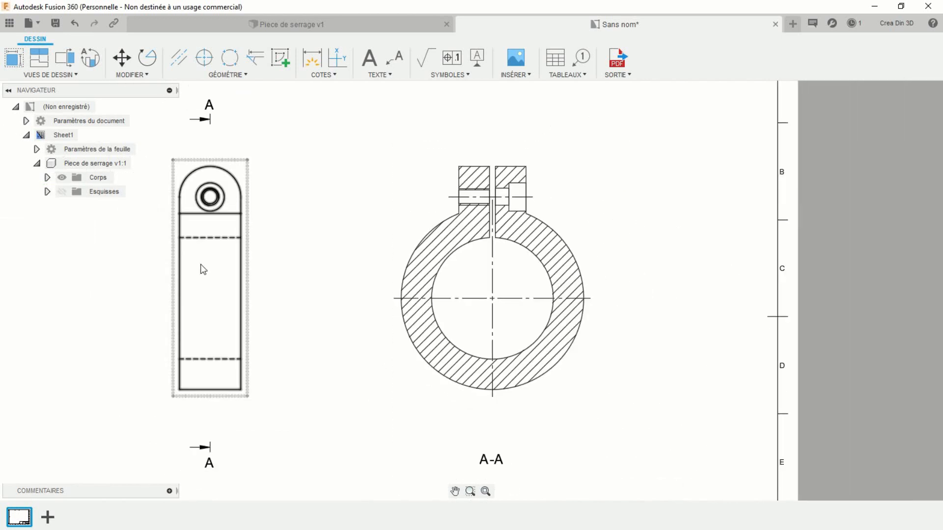
{"action": "middle_click_drag", "start_coordinate": [282, 242], "coordinate": [436, 253]}
{"action": "left_click", "coordinate": [179, 58]}
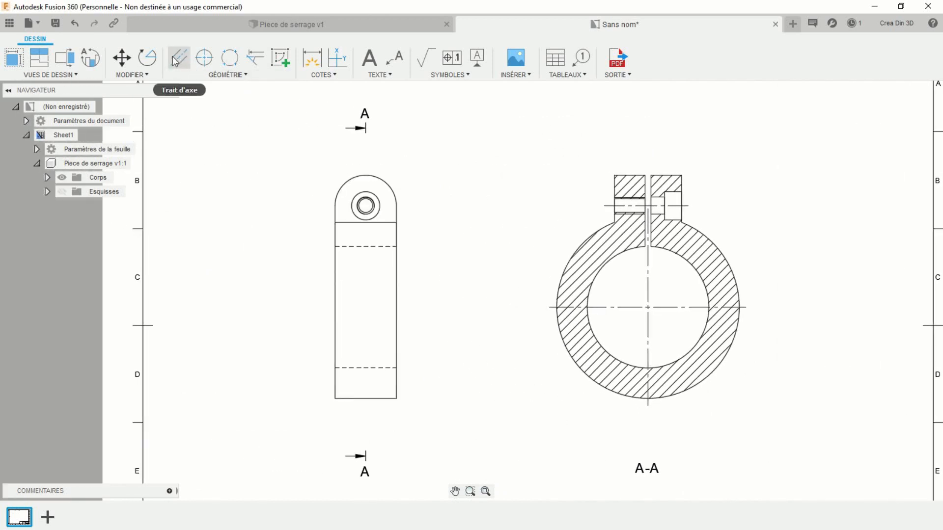
{"action": "left_click", "coordinate": [366, 249]}
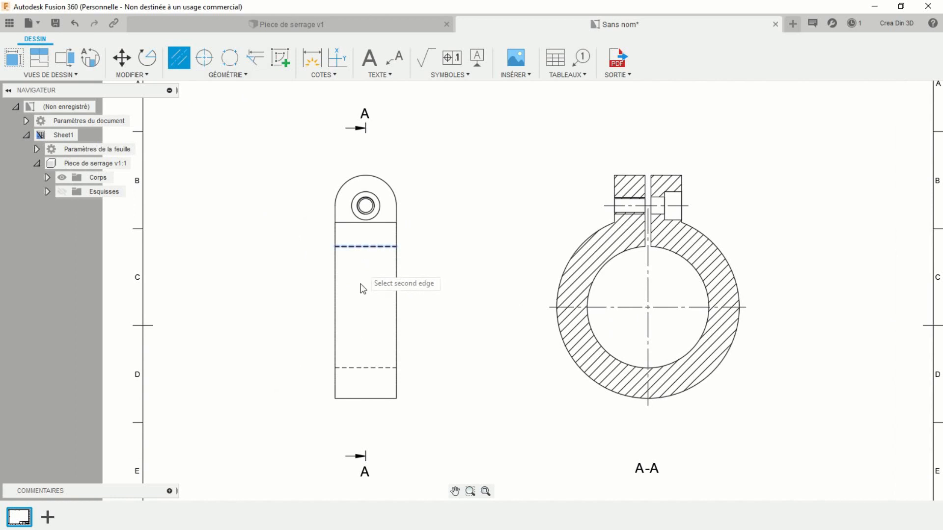
{"action": "left_click", "coordinate": [367, 367]}
{"action": "key", "text": "Escape"}
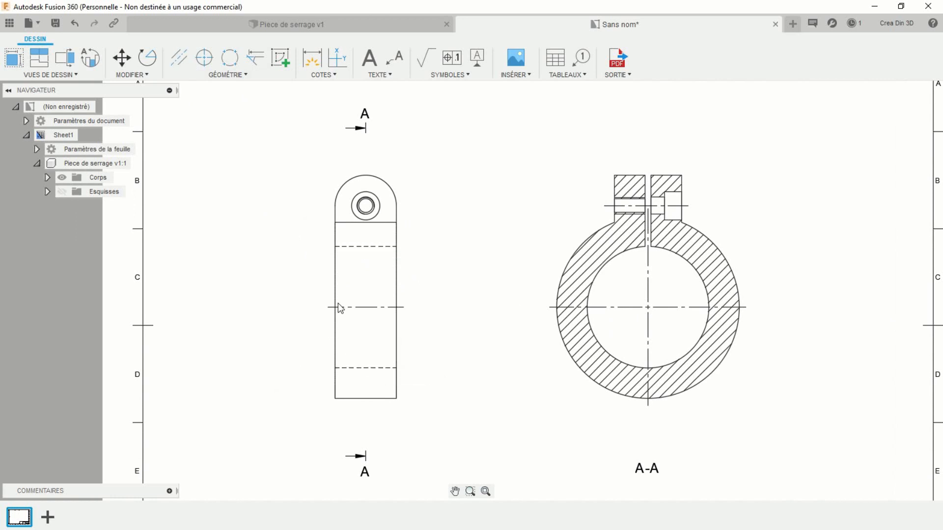
Add a centre mark on the screw hole at the rounded end of the base view
{"action": "scroll", "coordinate": [320, 208], "scroll_direction": "up", "scroll_amount": 5}
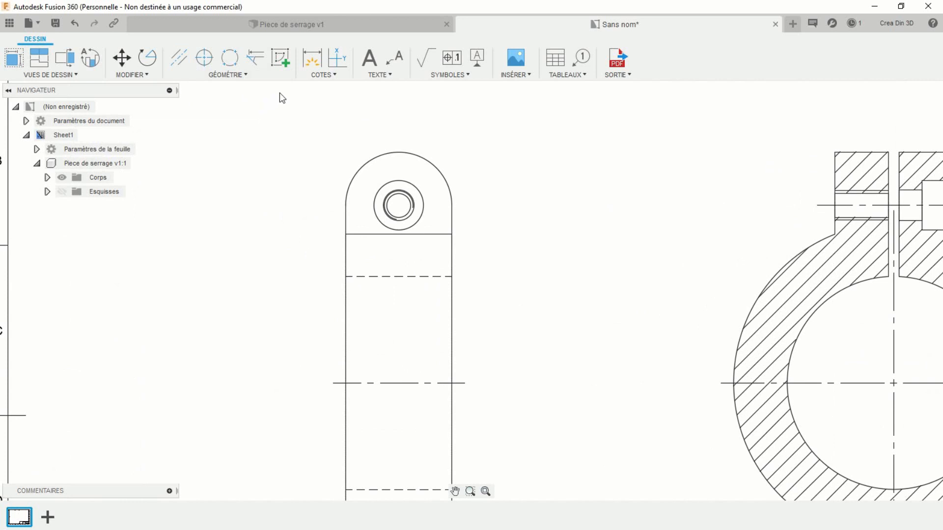
{"action": "scroll", "coordinate": [281, 103], "scroll_direction": "up", "scroll_amount": 2}
{"action": "left_click", "coordinate": [204, 57]}
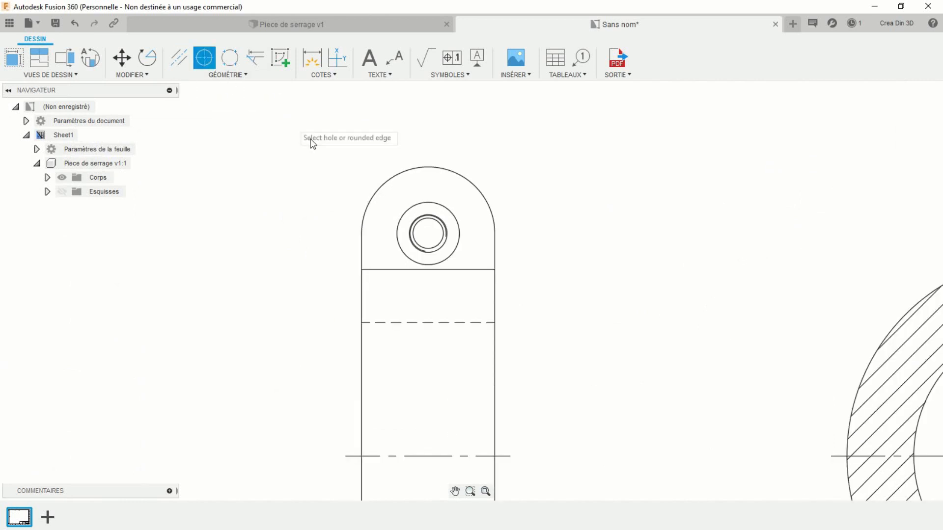
{"action": "left_click", "coordinate": [380, 191]}
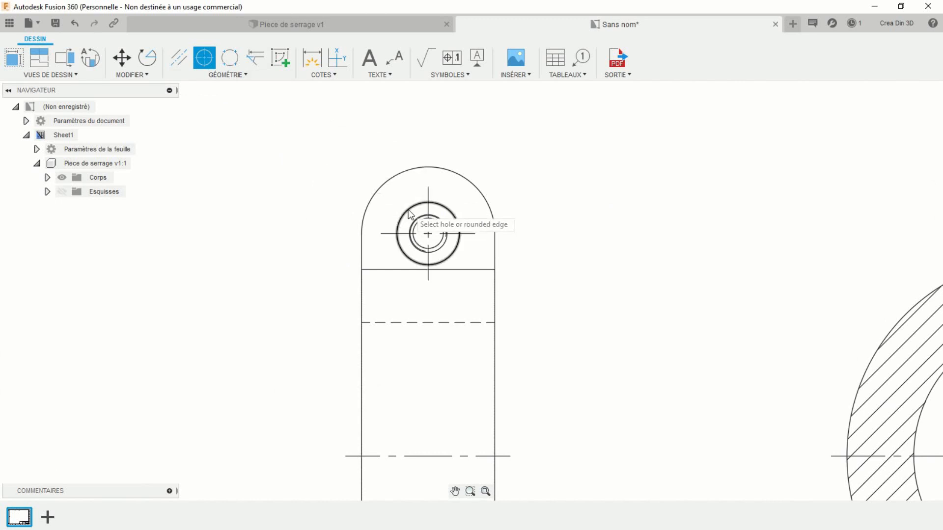
{"action": "key", "text": "Escape"}
Extend the centre mark's horizontal arms past both side edges of the tab and its upper arm above the rounded end
{"action": "left_click", "coordinate": [387, 235]}
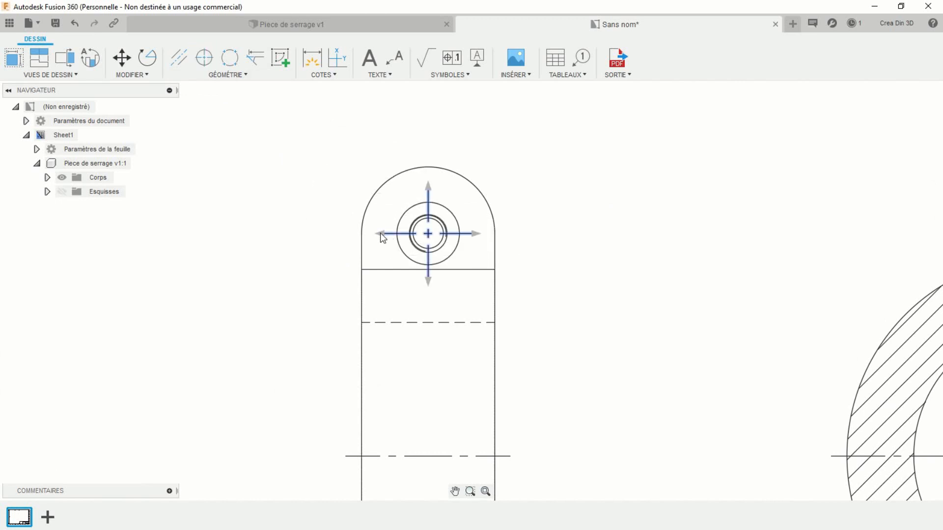
{"action": "left_click_drag", "start_coordinate": [380, 233], "coordinate": [335, 233]}
{"action": "left_click_drag", "start_coordinate": [474, 233], "coordinate": [482, 233]}
{"action": "left_click", "coordinate": [475, 234]}
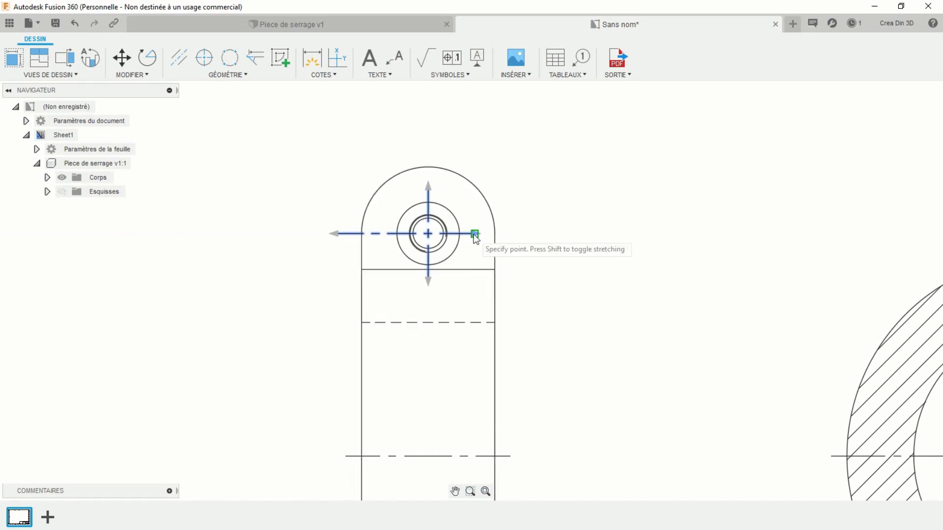
{"action": "left_click", "coordinate": [522, 235]}
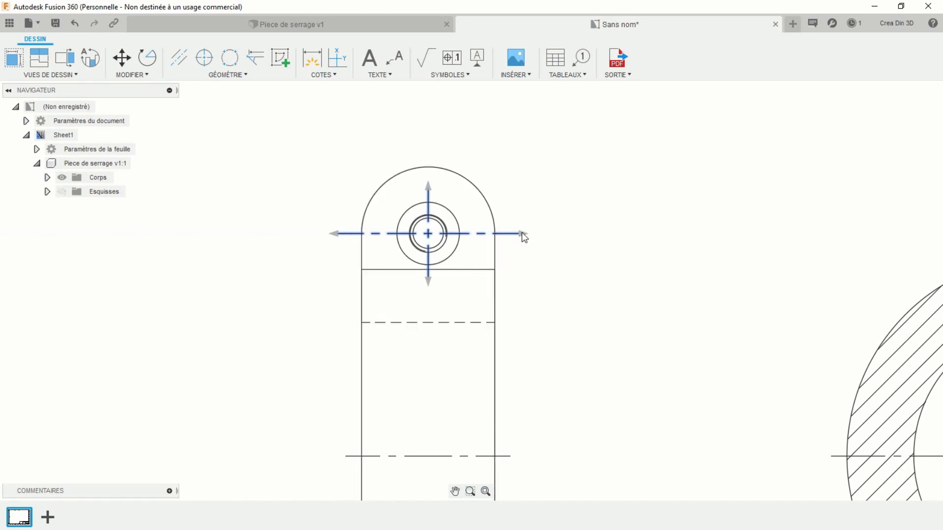
{"action": "left_click", "coordinate": [429, 187]}
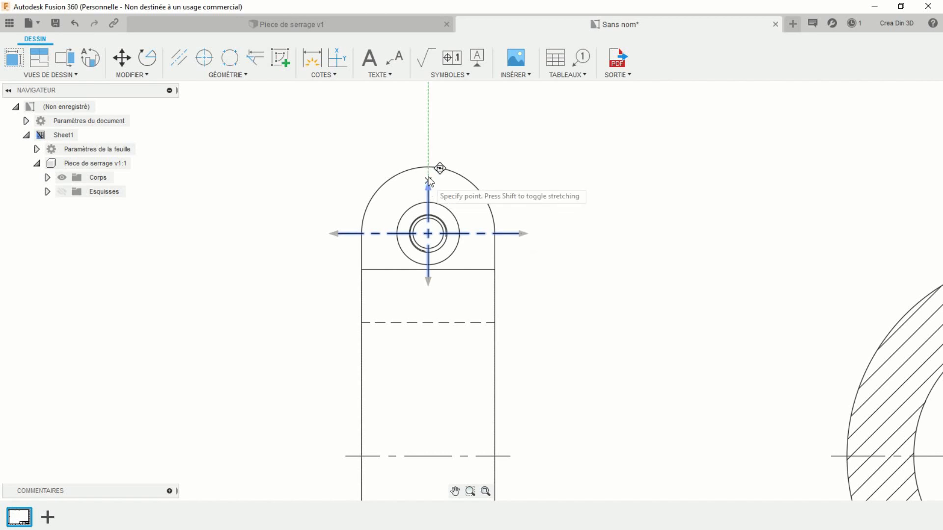
{"action": "left_click", "coordinate": [428, 147]}
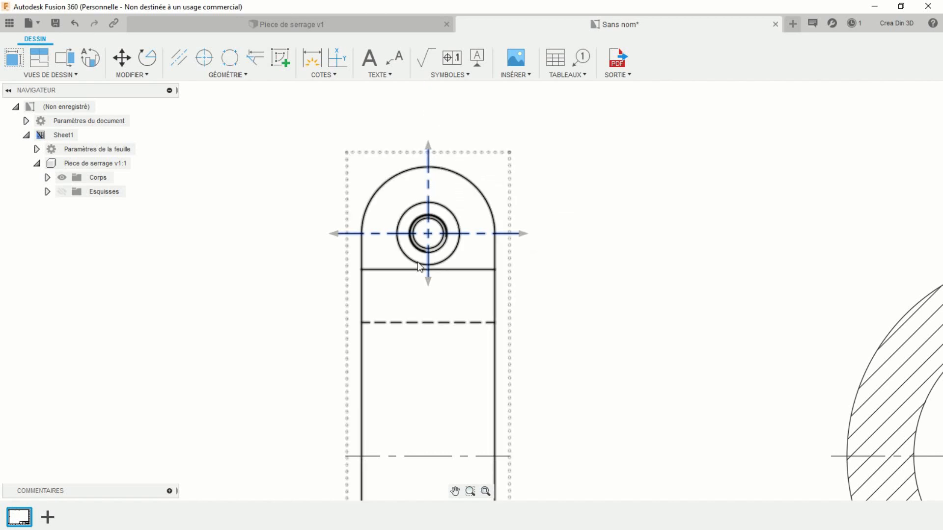
Extend the lower arm of the screw hole's centre mark further below the tab's horizontal edge in the base view
{"action": "left_click", "coordinate": [428, 283]}
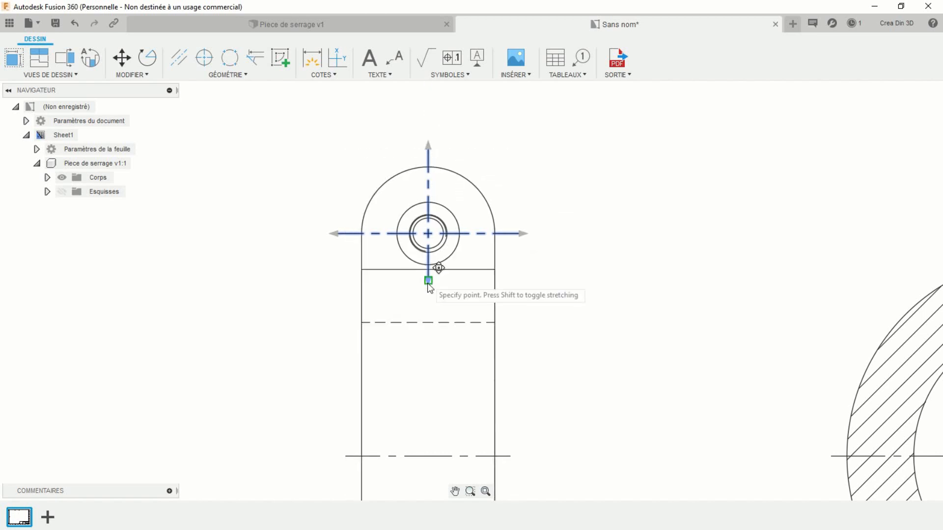
{"action": "left_click", "coordinate": [428, 305]}
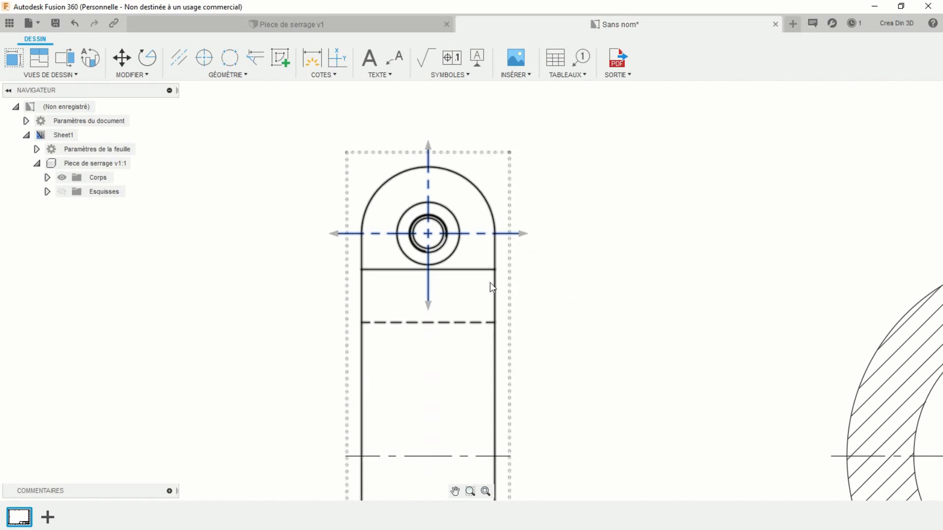
{"action": "left_click", "coordinate": [592, 265]}
Try a slanted dimension on the bore of section A-A, switched from radius to diameter, and delete it
{"action": "scroll", "coordinate": [590, 264], "scroll_direction": "down", "scroll_amount": 5}
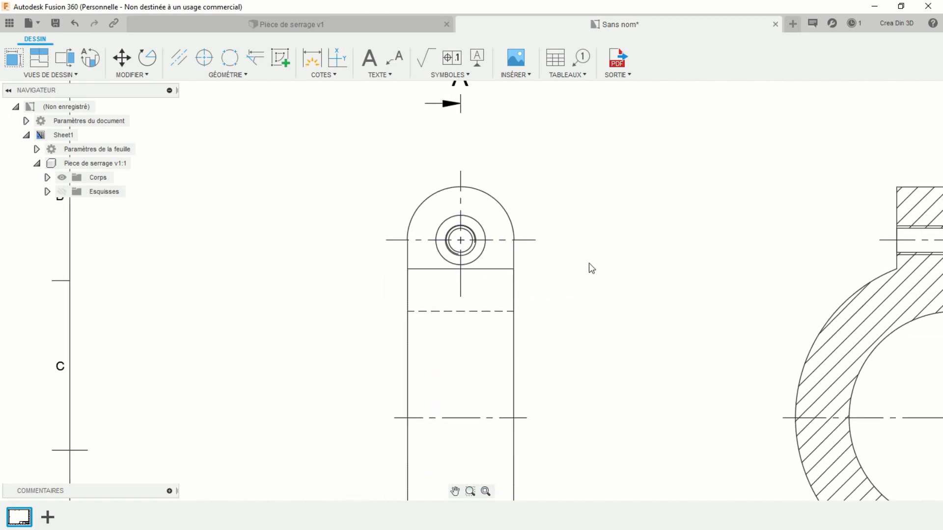
{"action": "scroll", "coordinate": [606, 264], "scroll_direction": "down", "scroll_amount": 2}
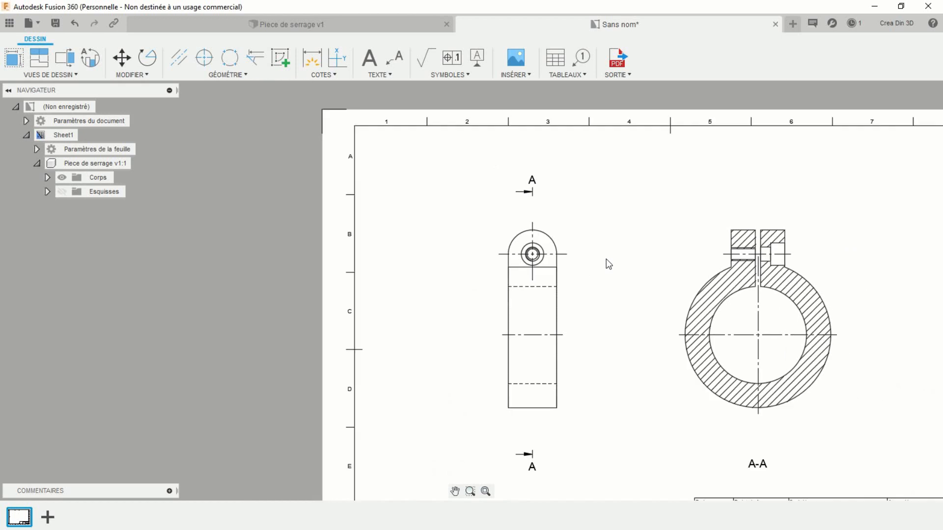
{"action": "middle_click_drag", "start_coordinate": [629, 263], "coordinate": [494, 225]}
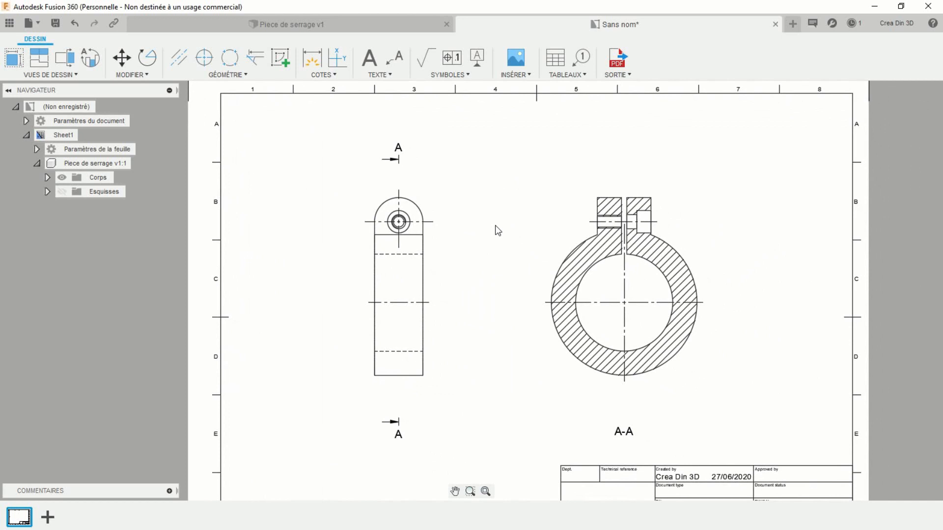
{"action": "scroll", "coordinate": [494, 127], "scroll_direction": "up", "scroll_amount": 2}
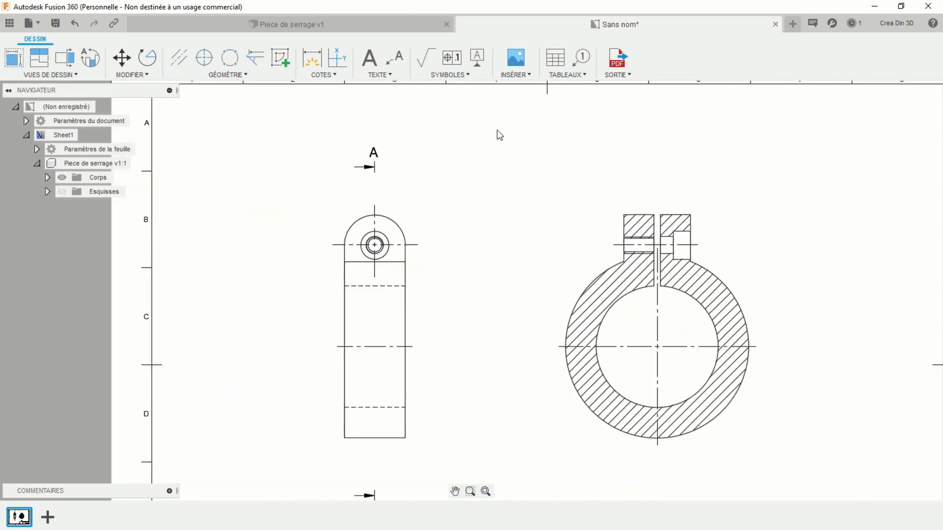
{"action": "mouse_move", "coordinate": [525, 191]}
{"action": "middle_mouse_down"}
{"action": "mouse_move", "coordinate": [508, 128]}
{"action": "mouse_move", "coordinate": [522, 137]}
{"action": "middle_mouse_up"}
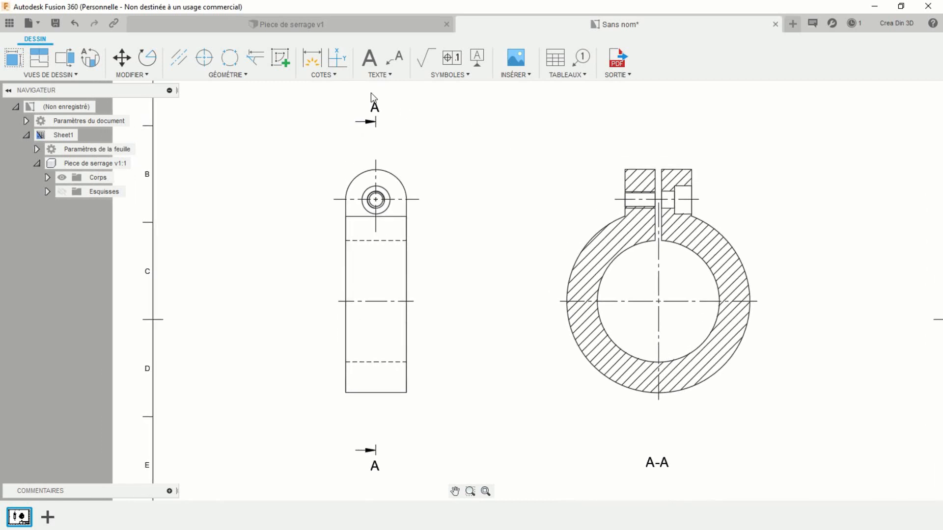
{"action": "left_click", "coordinate": [312, 58]}
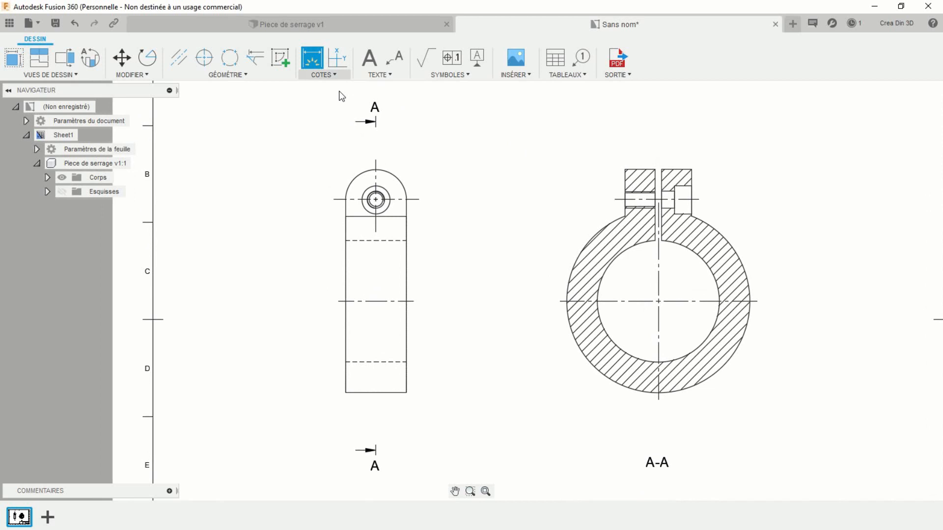
{"action": "left_click", "coordinate": [706, 347]}
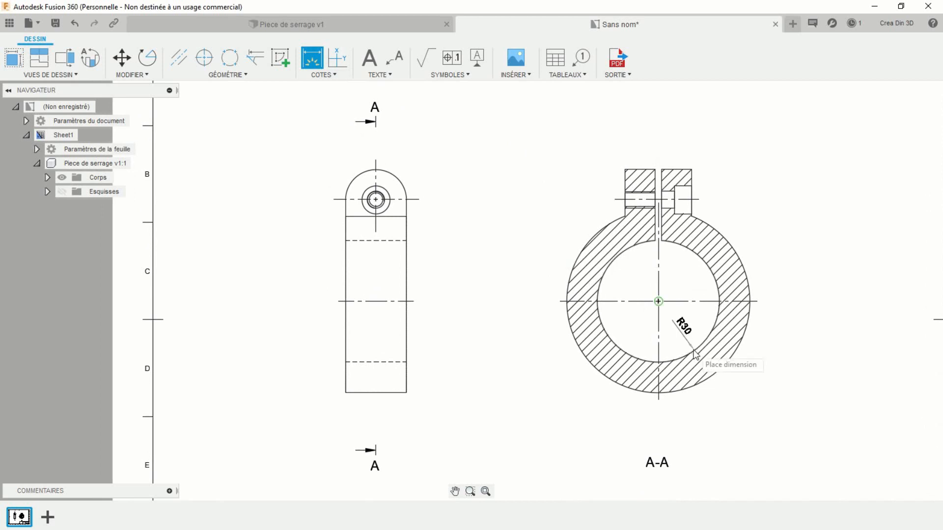
{"action": "right_click", "coordinate": [762, 393]}
{"action": "left_click", "coordinate": [760, 423]}
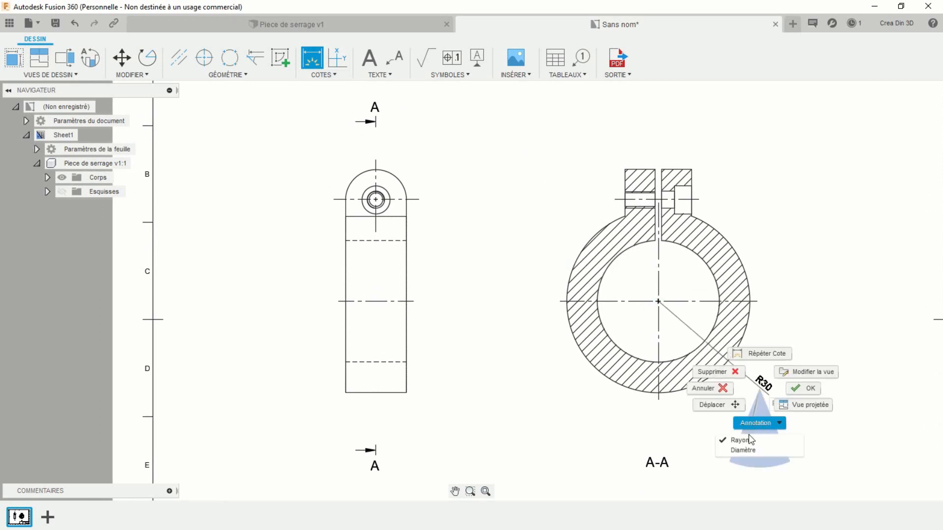
{"action": "left_click", "coordinate": [746, 451]}
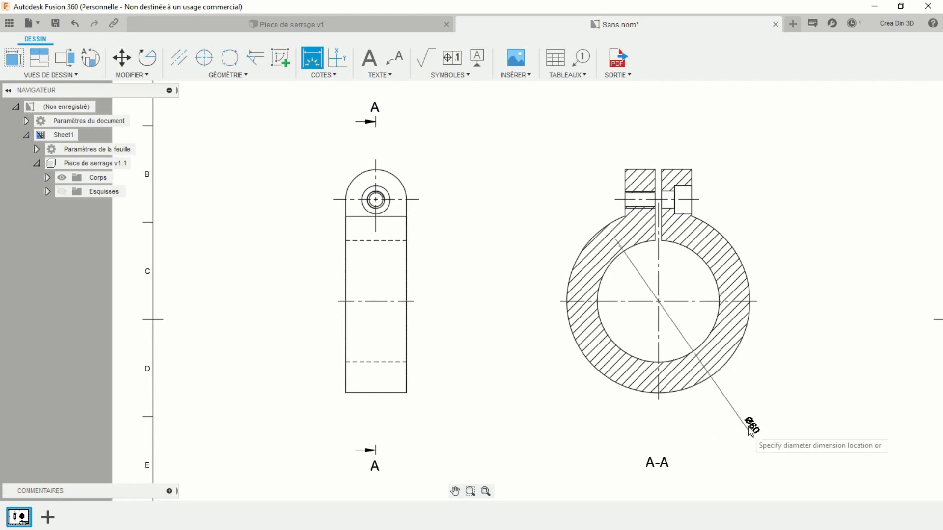
{"action": "left_click", "coordinate": [769, 393]}
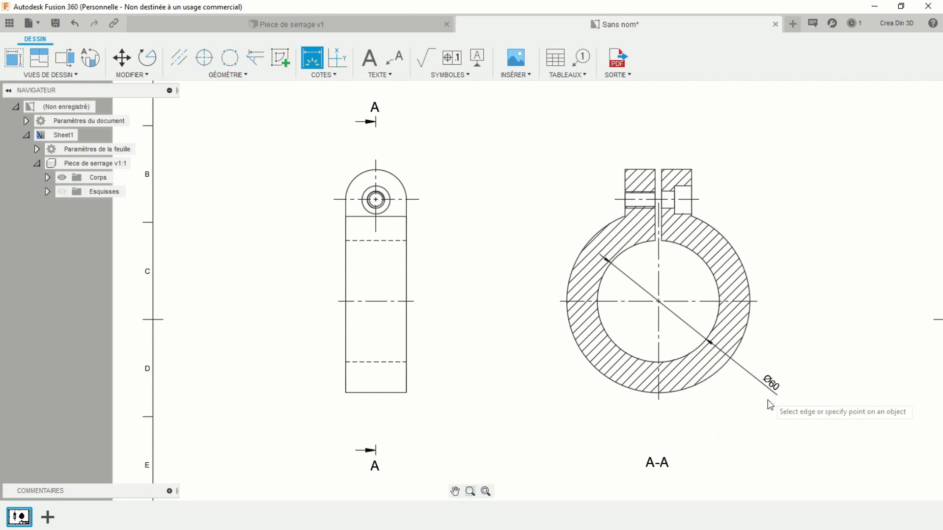
{"action": "key", "text": "Escape"}
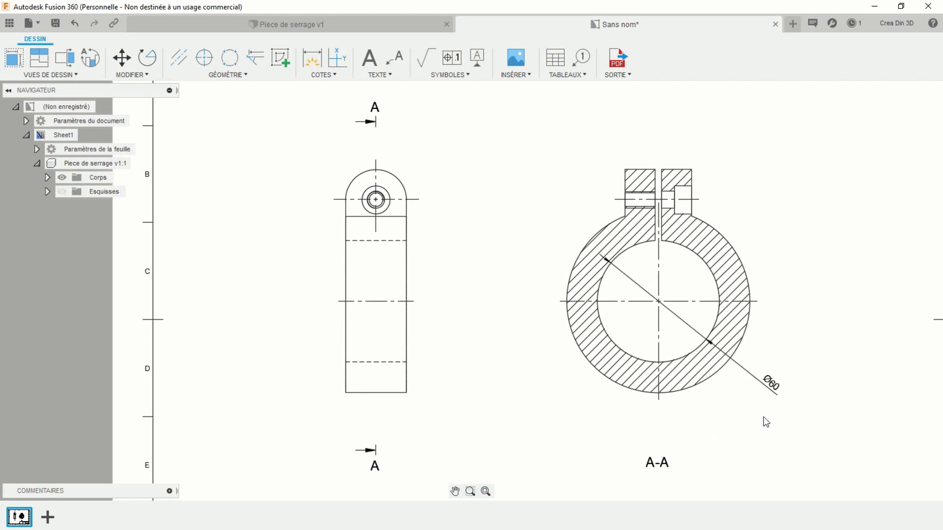
{"action": "left_click", "coordinate": [770, 381]}
{"action": "key", "text": "Delete"}
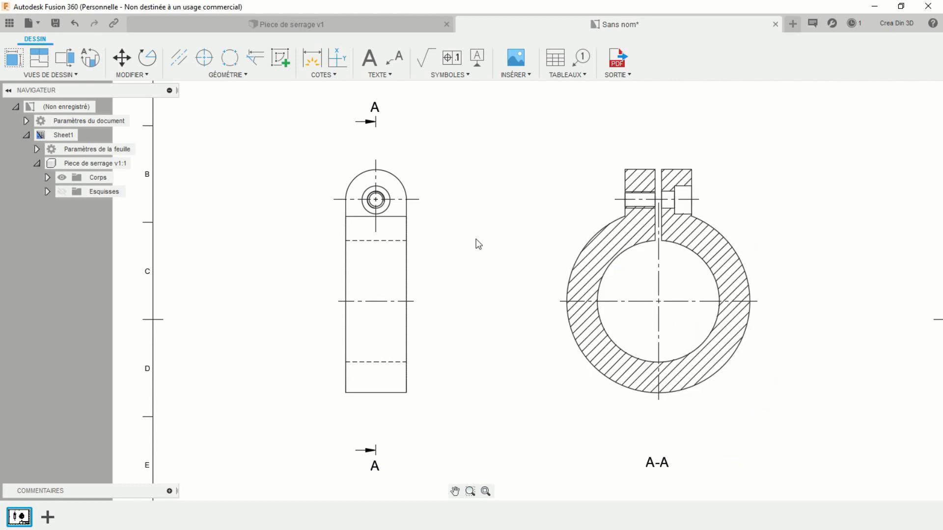
Add an aligned dimension between the bore's two ends on the horizontal centreline of section A-A, placed below the ring
{"action": "left_click", "coordinate": [326, 75]}
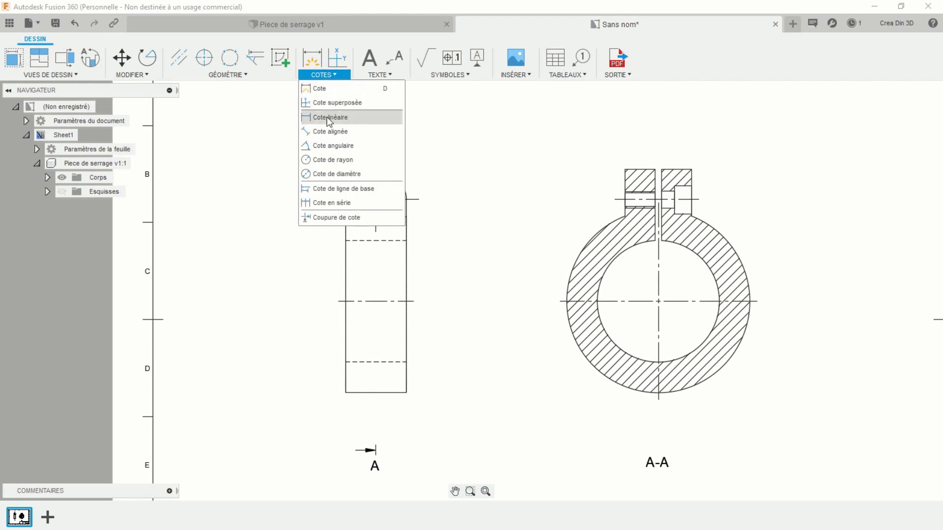
{"action": "left_click", "coordinate": [322, 132]}
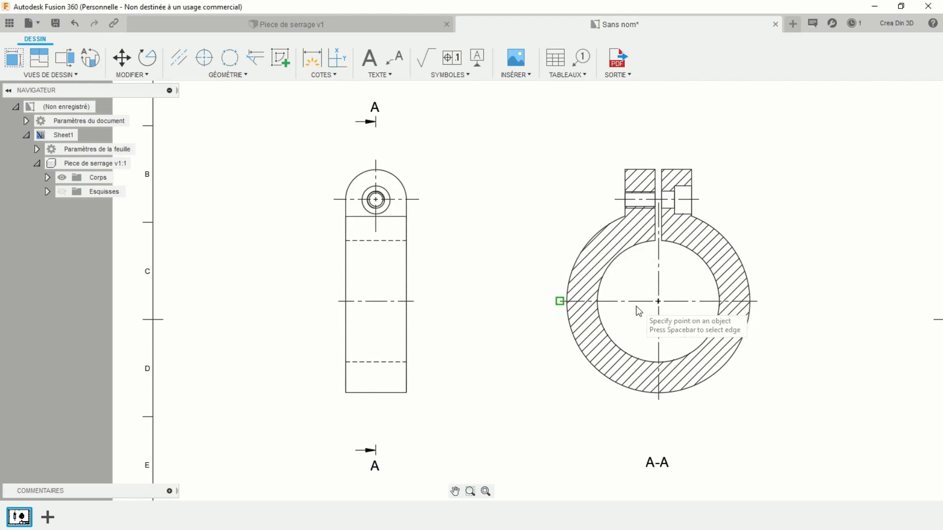
{"action": "left_click", "coordinate": [599, 301]}
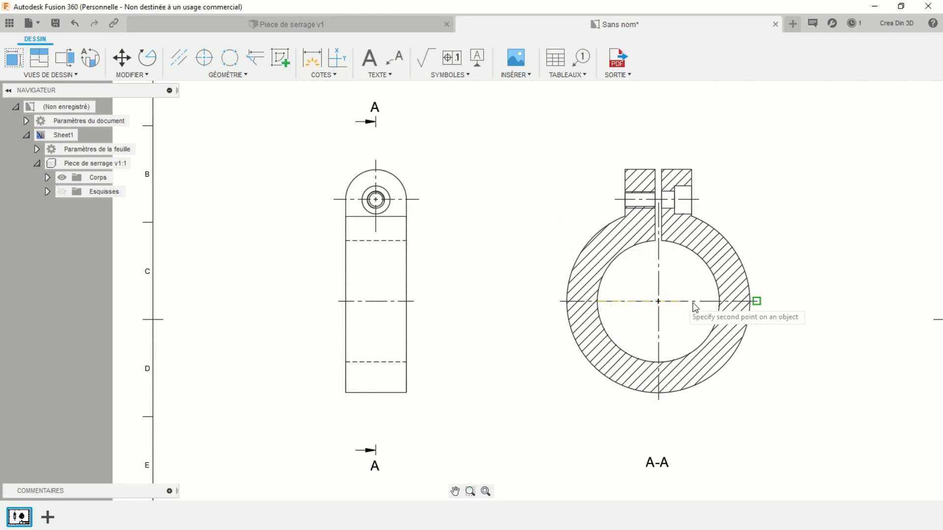
{"action": "left_click", "coordinate": [720, 301]}
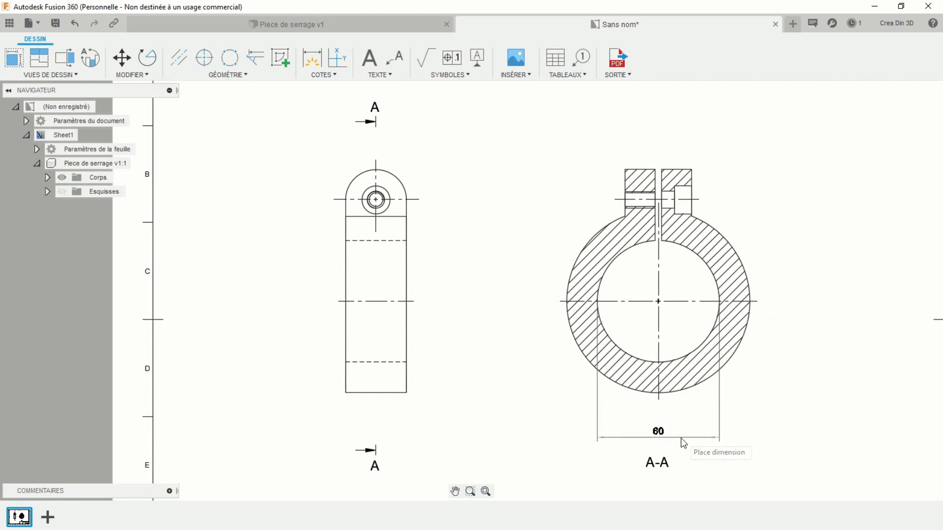
{"action": "left_click", "coordinate": [681, 439]}
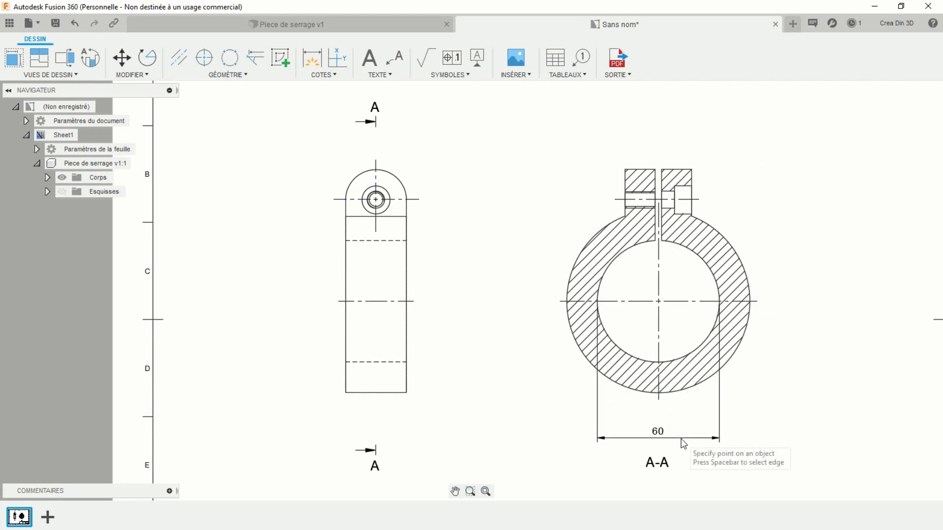
{"action": "key", "text": "Escape"}
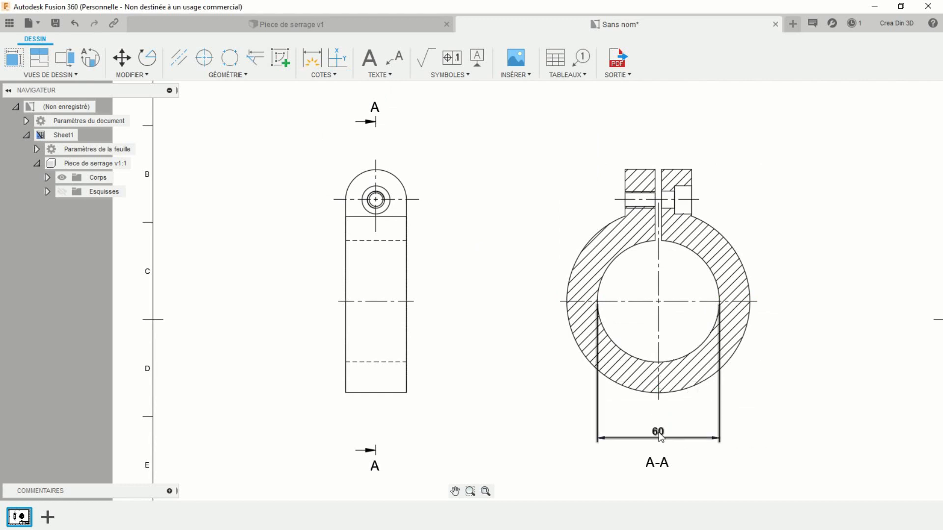
Insert the diameter symbol Ø in front of the bore dimension's value
{"action": "double_click", "coordinate": [659, 432]}
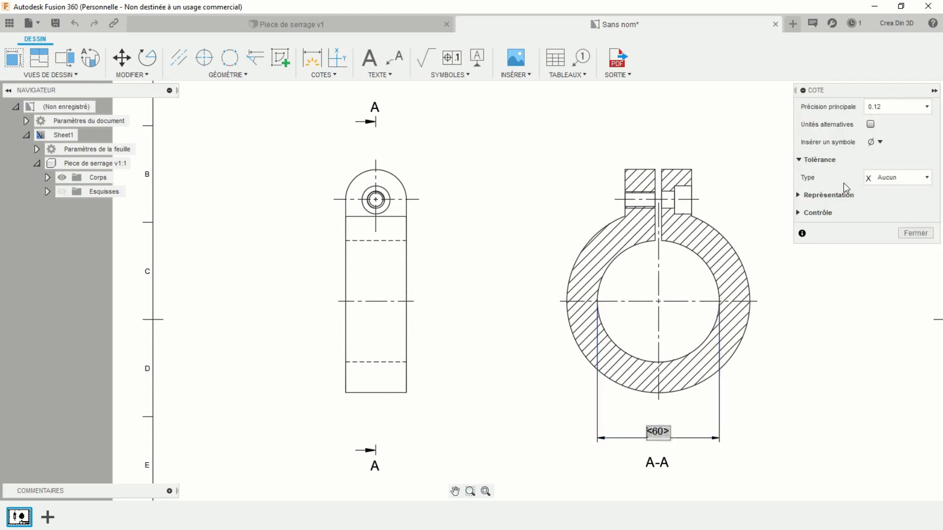
{"action": "left_click", "coordinate": [880, 142]}
{"action": "left_click", "coordinate": [844, 161]}
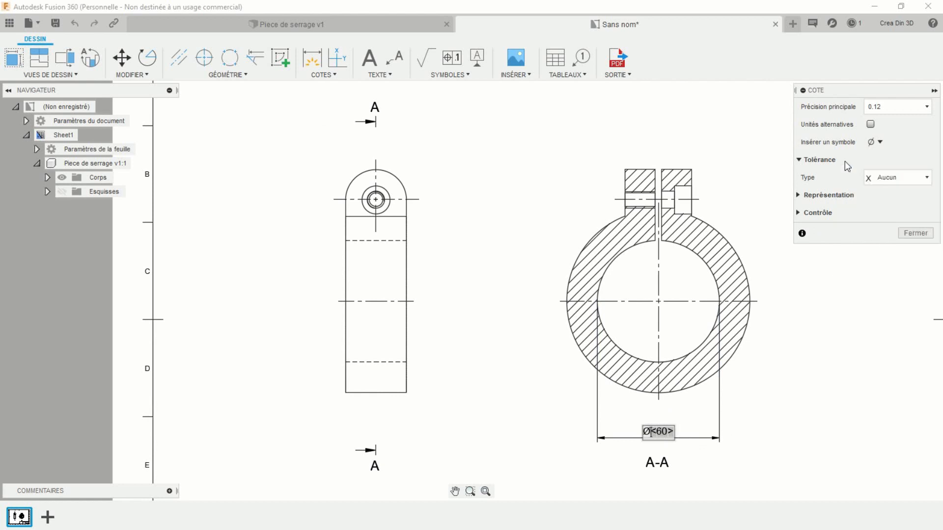
{"action": "left_click", "coordinate": [913, 235]}
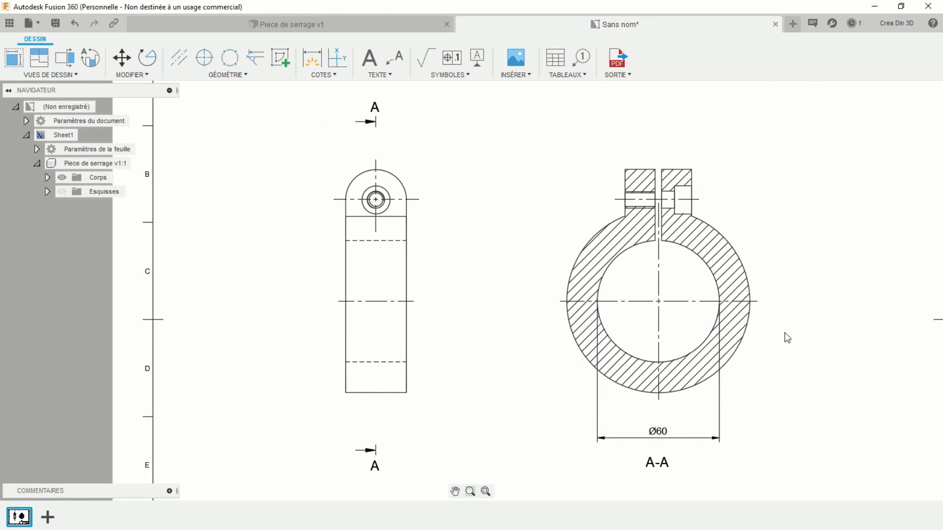
Move the A-A section label down to just above the title block, leaving room below the bore dimension
{"action": "scroll", "coordinate": [775, 340], "scroll_direction": "up", "scroll_amount": 2}
{"action": "middle_click_drag", "start_coordinate": [776, 366], "coordinate": [795, 263]}
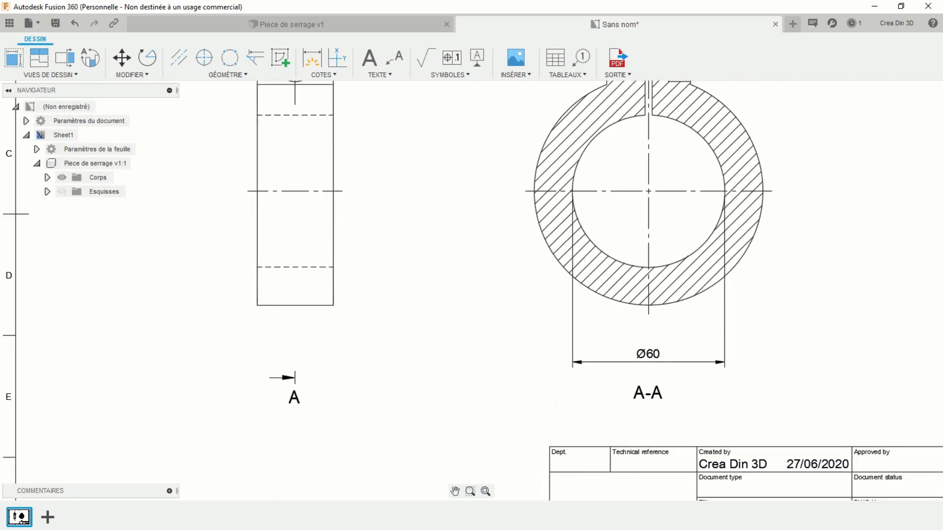
{"action": "left_click", "coordinate": [653, 397]}
{"action": "left_click", "coordinate": [648, 399]}
{"action": "left_click", "coordinate": [651, 432]}
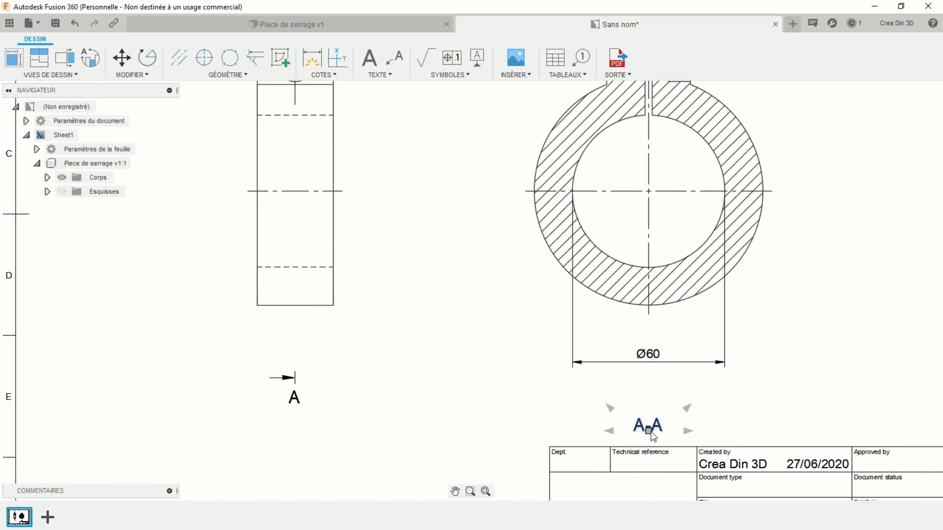
{"action": "key", "text": "Escape"}
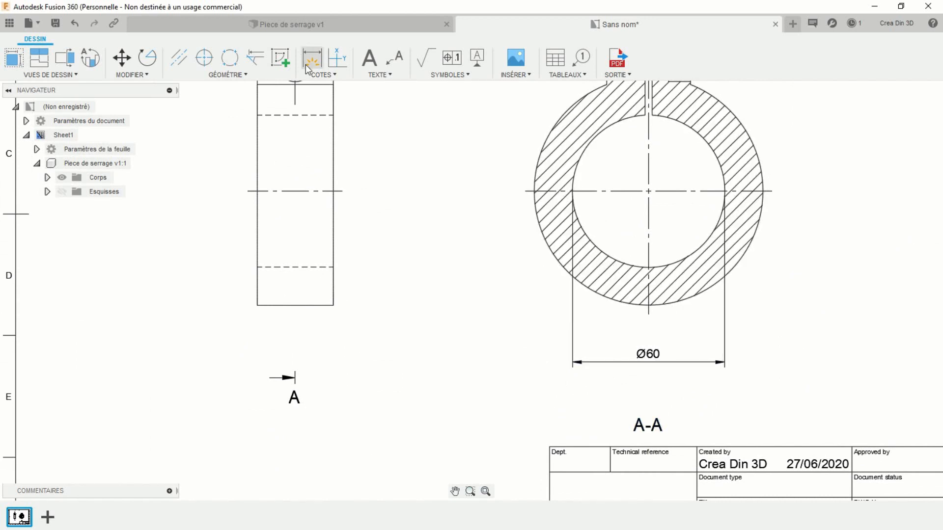
Add an aligned dimension across the ring's outer circle on its horizontal centreline, placed between the bore dimension and the A-A label
{"action": "left_click", "coordinate": [321, 75]}
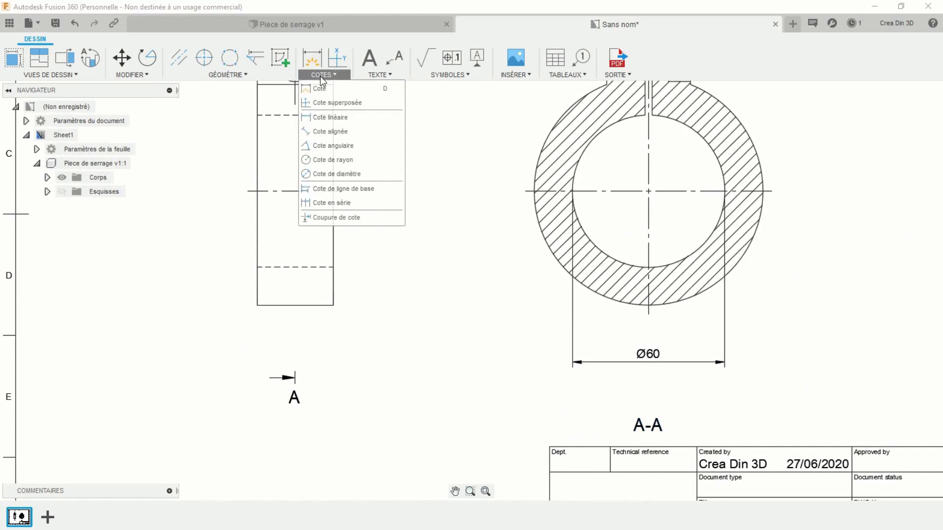
{"action": "left_click", "coordinate": [328, 137]}
{"action": "left_click", "coordinate": [535, 191]}
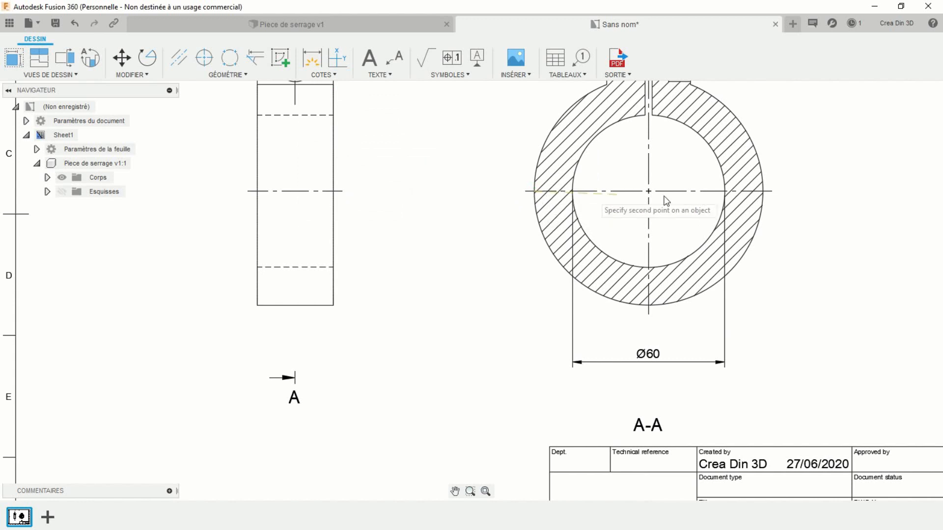
{"action": "left_click", "coordinate": [763, 191]}
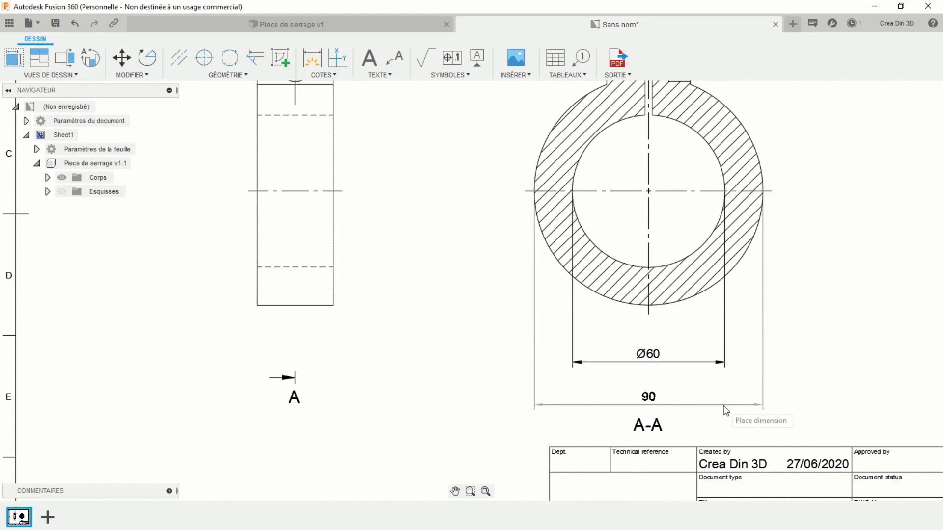
{"action": "left_click", "coordinate": [725, 408]}
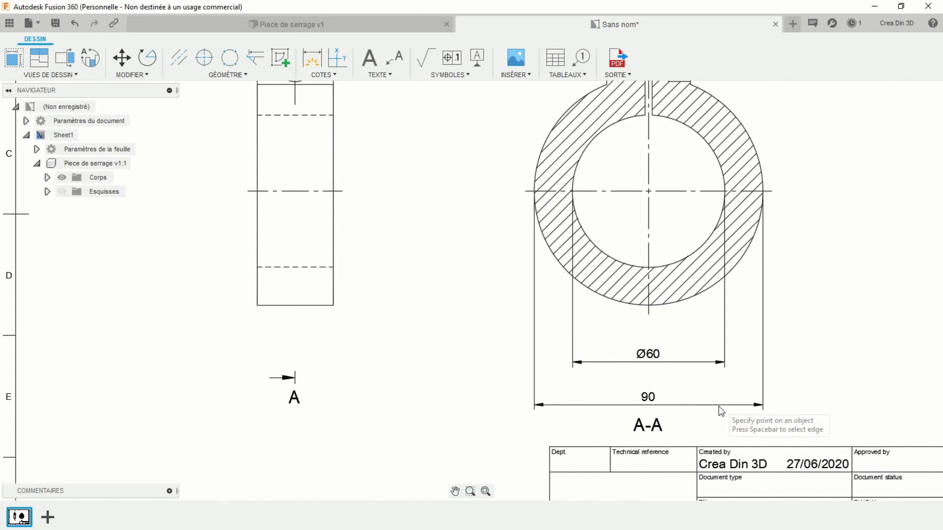
Insert the diameter symbol Ø in front of the ring's outer dimension value
{"action": "double_click", "coordinate": [657, 397]}
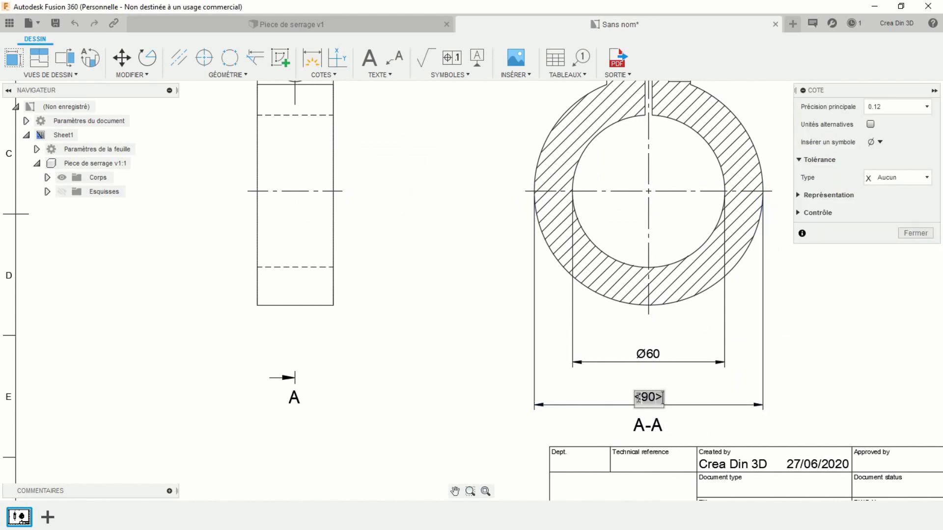
{"action": "left_click", "coordinate": [877, 143]}
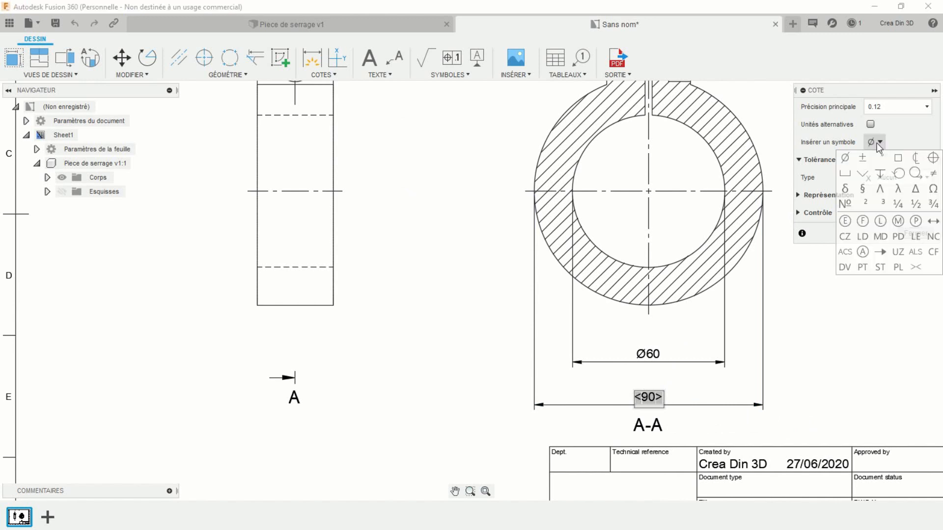
{"action": "left_click", "coordinate": [846, 156]}
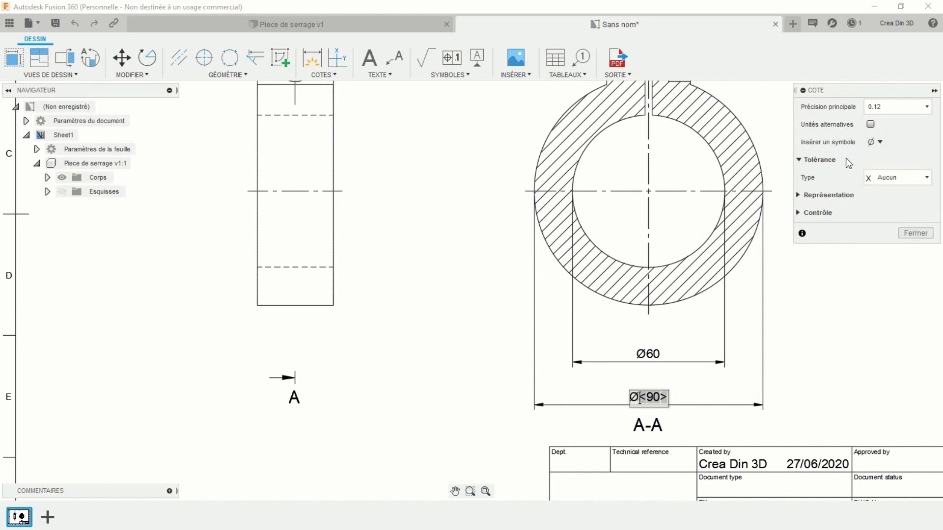
{"action": "left_click", "coordinate": [883, 230]}
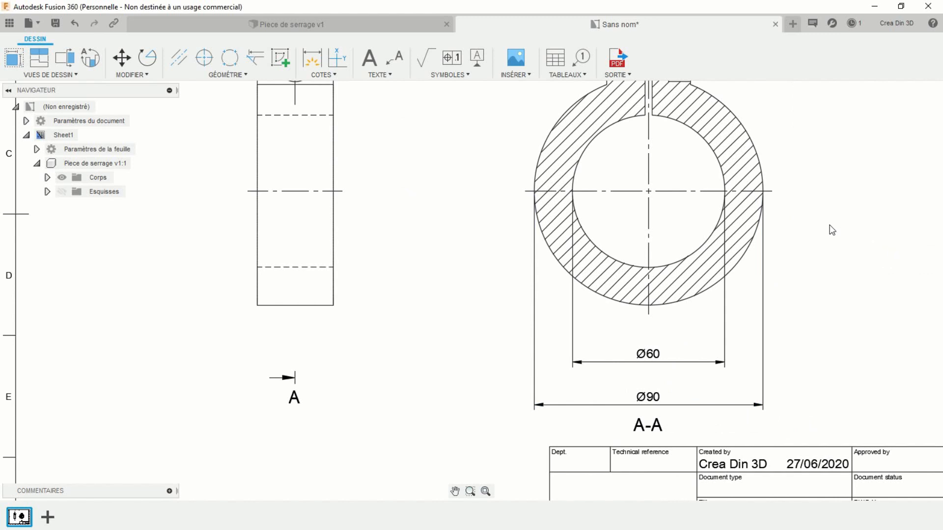
{"action": "scroll", "coordinate": [828, 228], "scroll_direction": "down", "scroll_amount": 4}
{"action": "mouse_move", "coordinate": [809, 167]}
{"action": "middle_mouse_down"}
{"action": "mouse_move", "coordinate": [767, 207]}
{"action": "mouse_move", "coordinate": [754, 272]}
{"action": "mouse_move", "coordinate": [746, 268]}
{"action": "middle_mouse_up"}
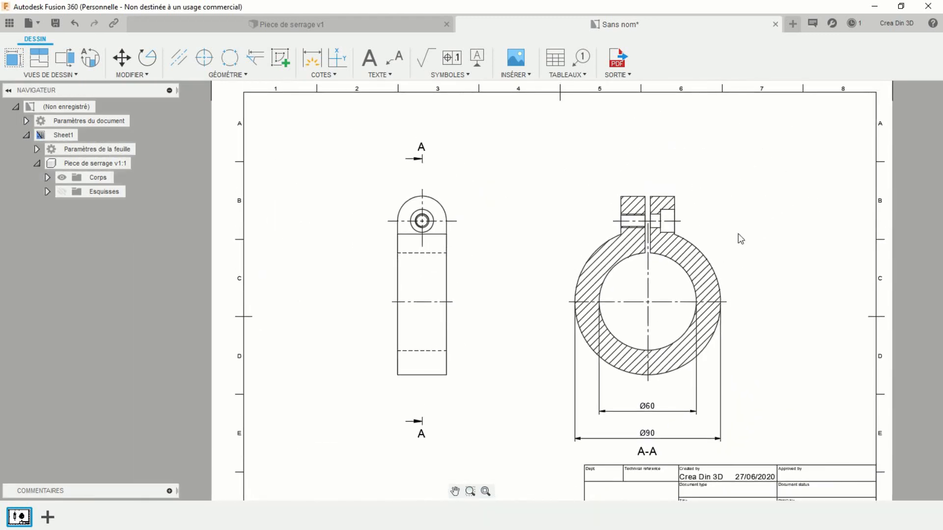
Dimension the width of the left lug along its top edge in section A-A, placed above the lug
{"action": "scroll", "coordinate": [709, 168], "scroll_direction": "up", "scroll_amount": 1}
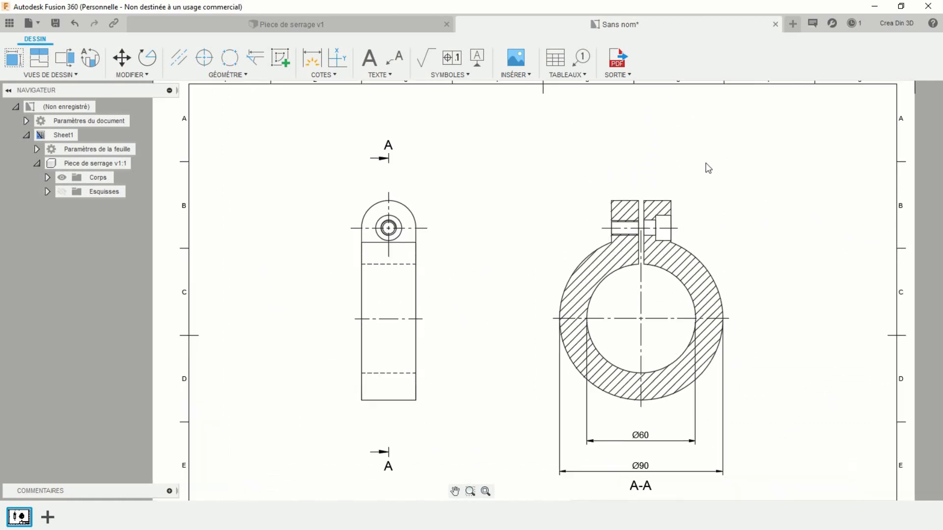
{"action": "scroll", "coordinate": [696, 168], "scroll_direction": "up", "scroll_amount": 2}
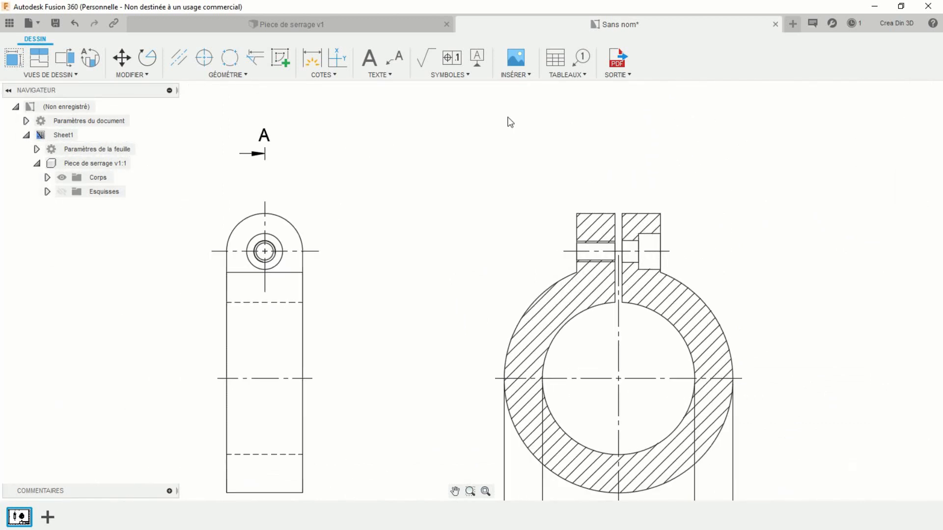
{"action": "left_click", "coordinate": [312, 58]}
{"action": "scroll", "coordinate": [582, 184], "scroll_direction": "up", "scroll_amount": 1}
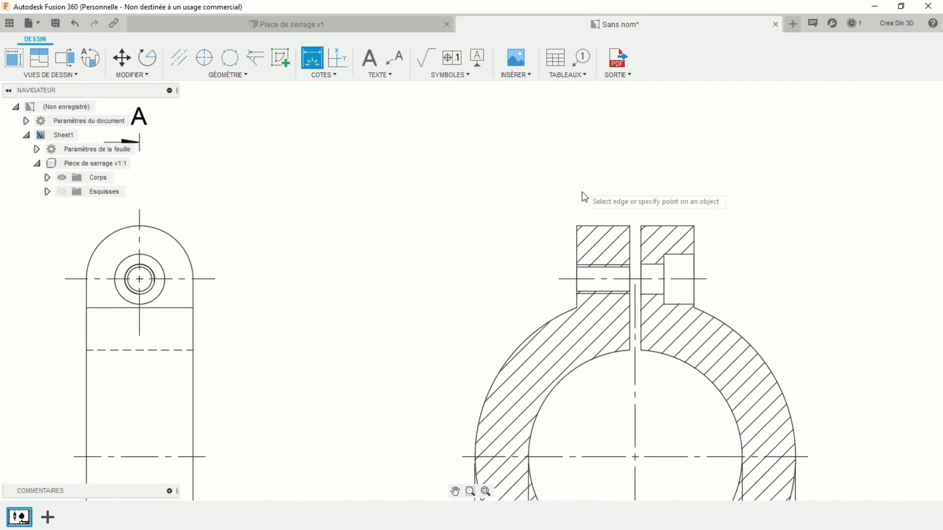
{"action": "left_click", "coordinate": [577, 226]}
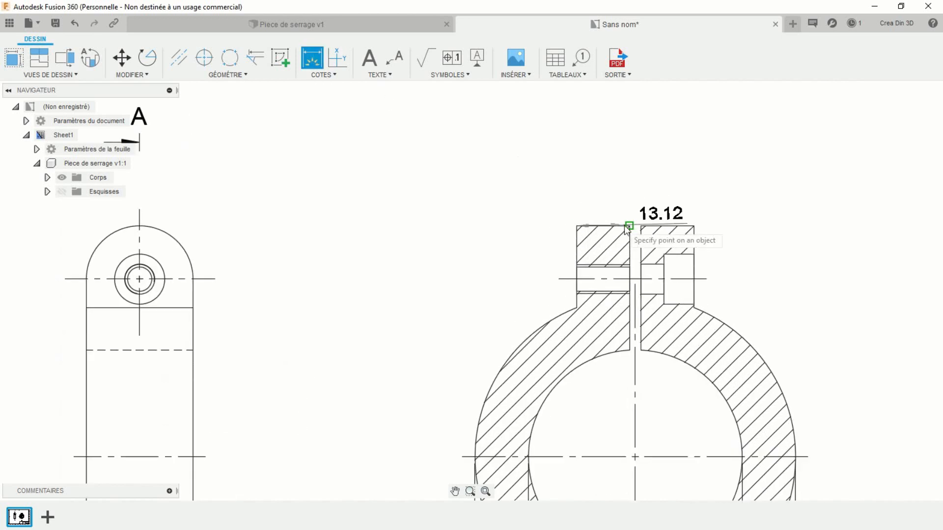
{"action": "left_click", "coordinate": [630, 226]}
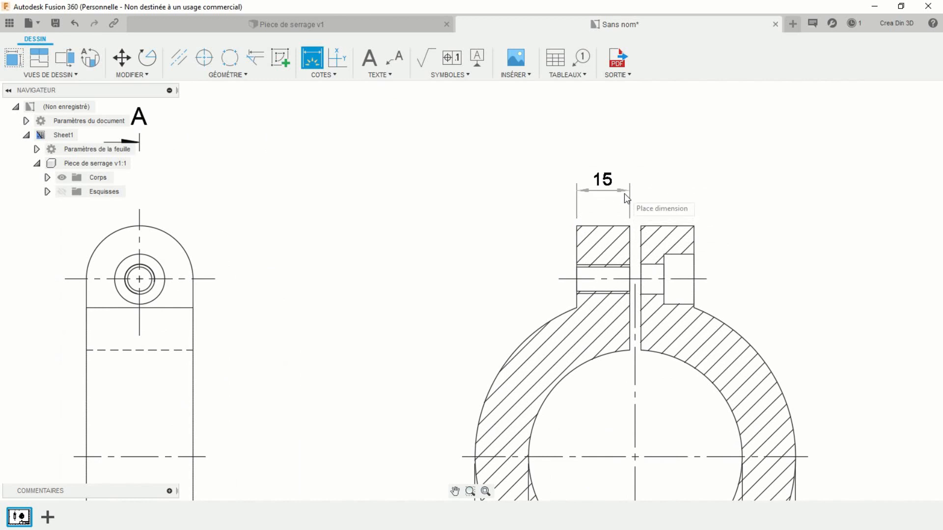
{"action": "left_click", "coordinate": [621, 169]}
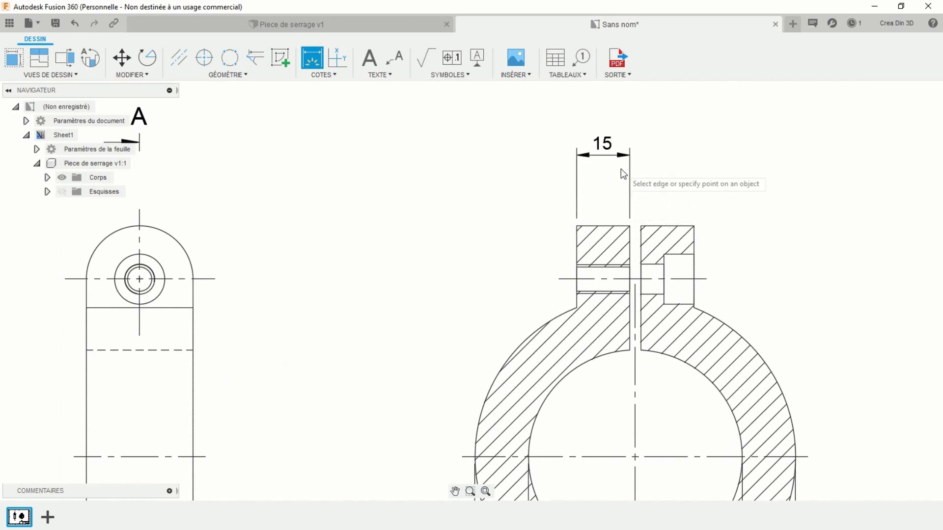
Dimension the slot gap between the two lugs, in line with the left lug's width dimension
{"action": "left_click", "coordinate": [630, 227]}
{"action": "left_click", "coordinate": [641, 226]}
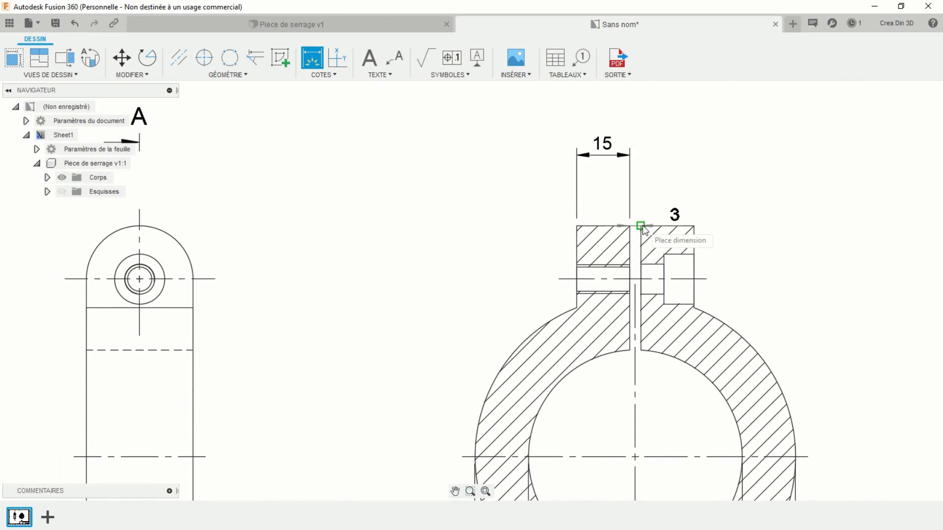
{"action": "left_click", "coordinate": [641, 155]}
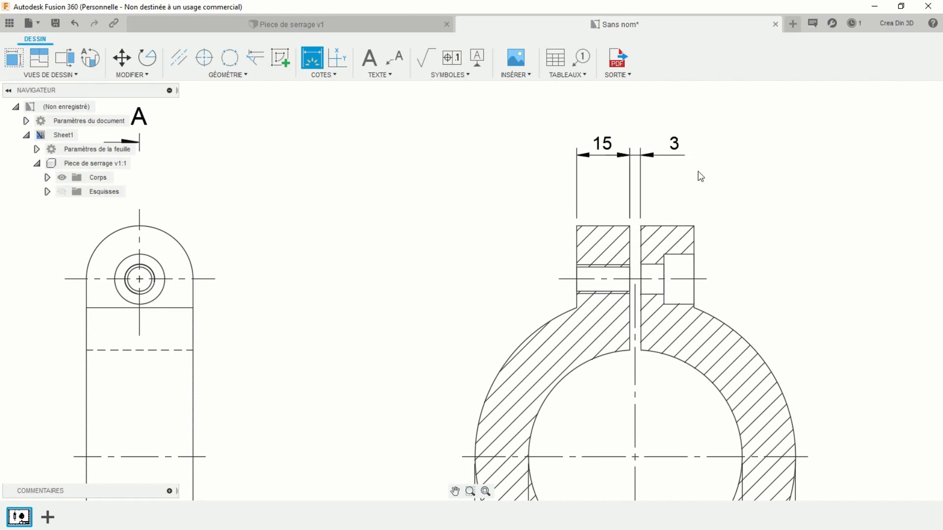
Dimension the overall width across both lugs, placed above the lug width and slot gap dimensions
{"action": "left_click", "coordinate": [576, 226]}
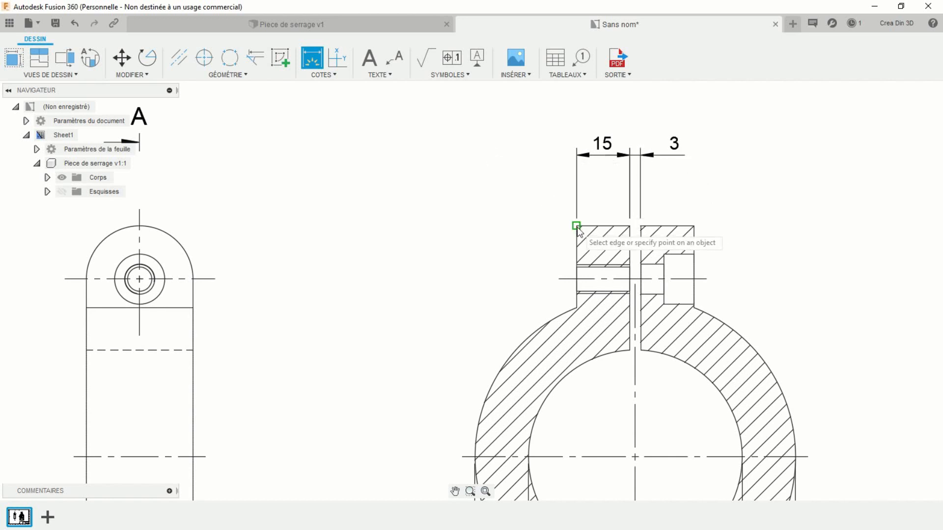
{"action": "left_click", "coordinate": [694, 226]}
{"action": "scroll", "coordinate": [680, 146], "scroll_direction": "up", "scroll_amount": 2}
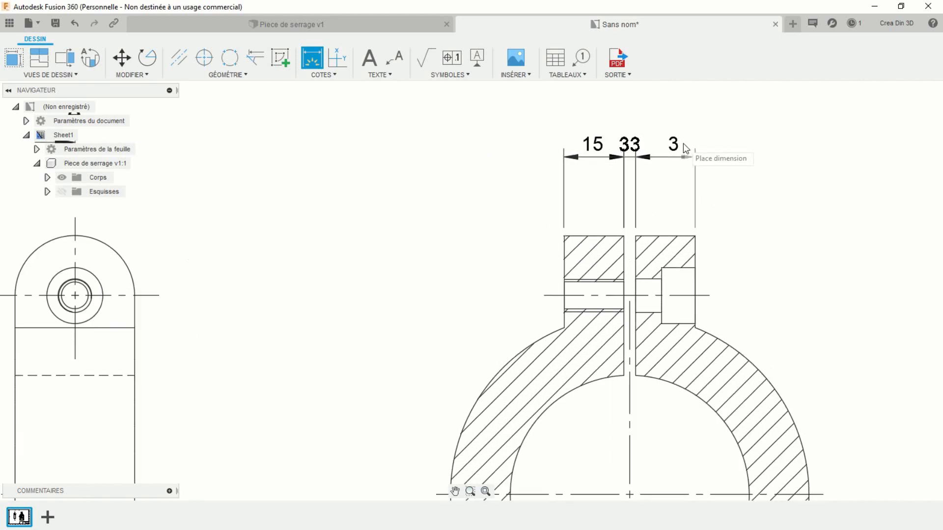
{"action": "scroll", "coordinate": [683, 148], "scroll_direction": "down", "scroll_amount": 4}
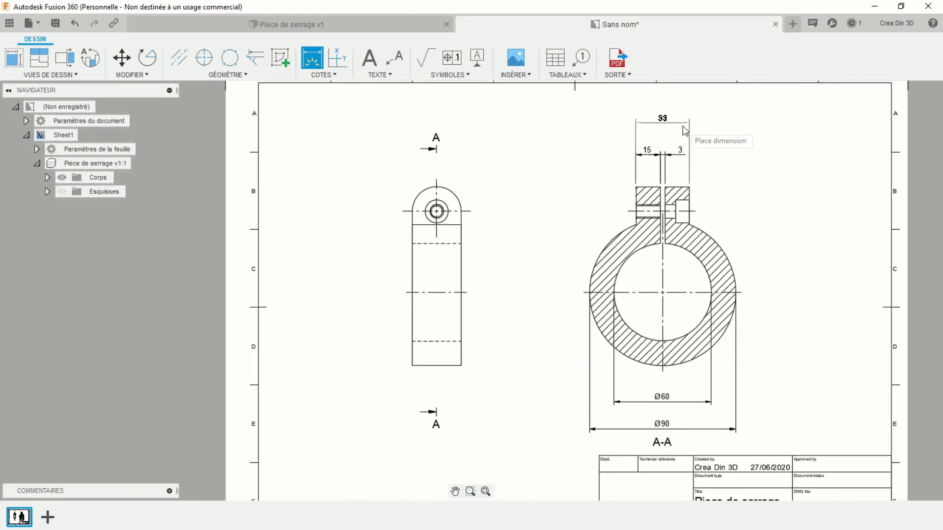
{"action": "left_click", "coordinate": [687, 124]}
{"action": "key", "text": "Escape"}
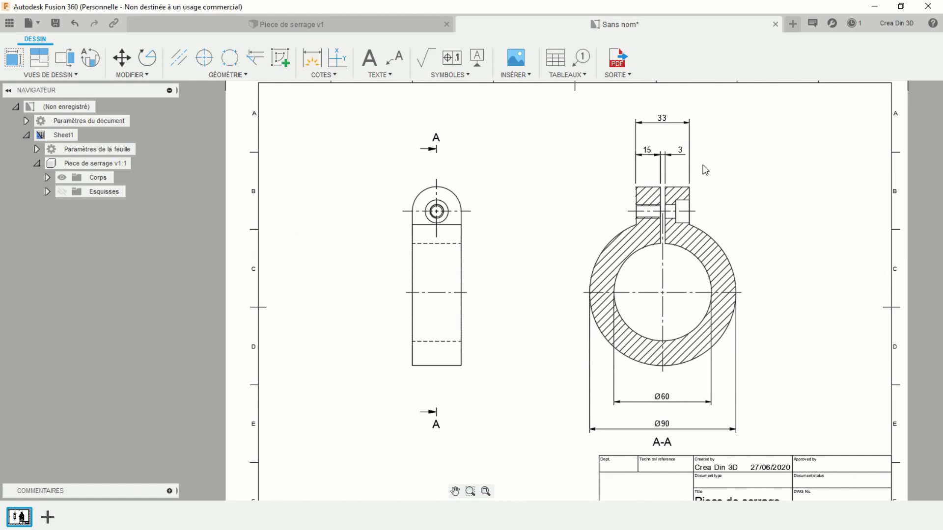
Dimension the vertical distance from the bore centre to the top of the lugs, placed to the left of the section view
{"action": "scroll", "coordinate": [704, 168], "scroll_direction": "up", "scroll_amount": 1}
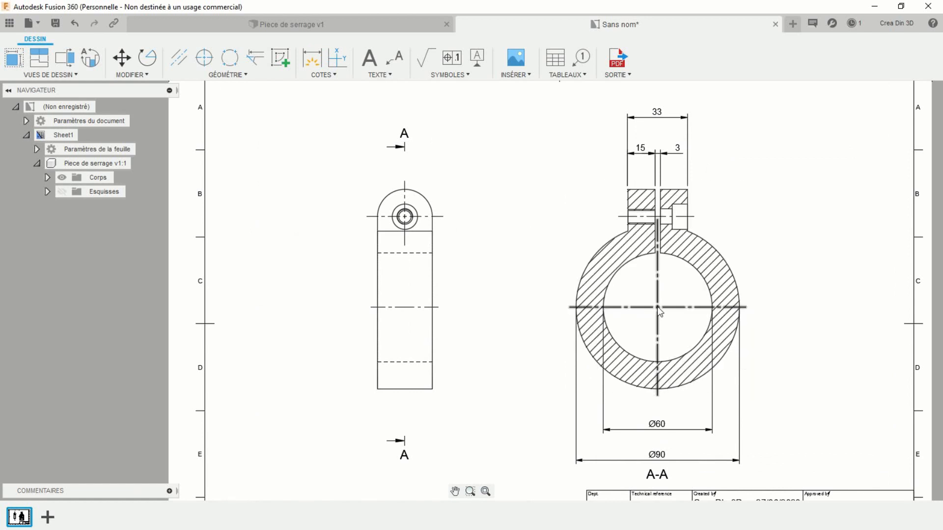
{"action": "left_click", "coordinate": [312, 57]}
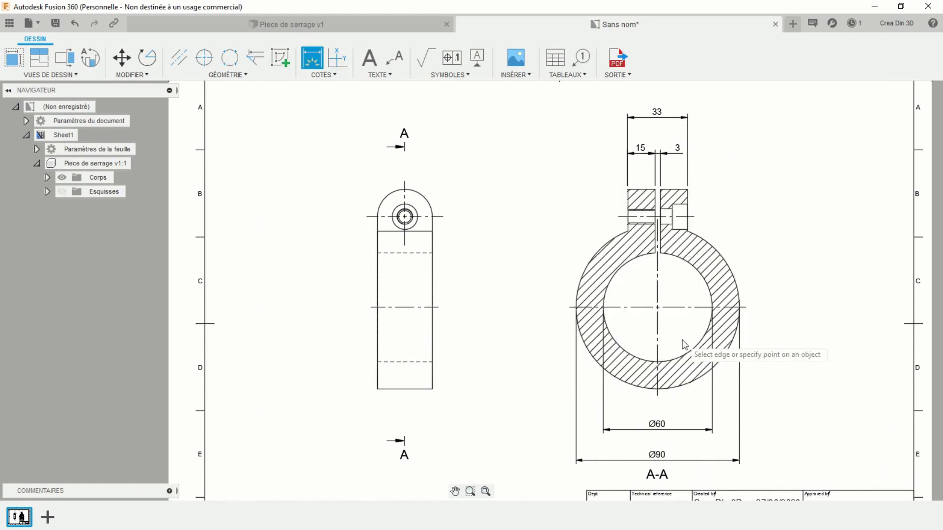
{"action": "left_click", "coordinate": [657, 308]}
{"action": "left_click", "coordinate": [637, 194]}
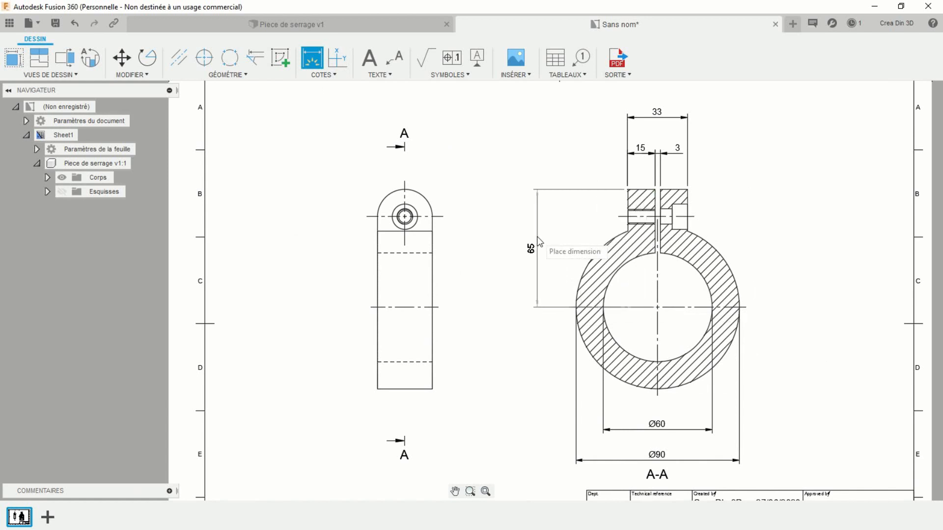
{"action": "left_click", "coordinate": [530, 240]}
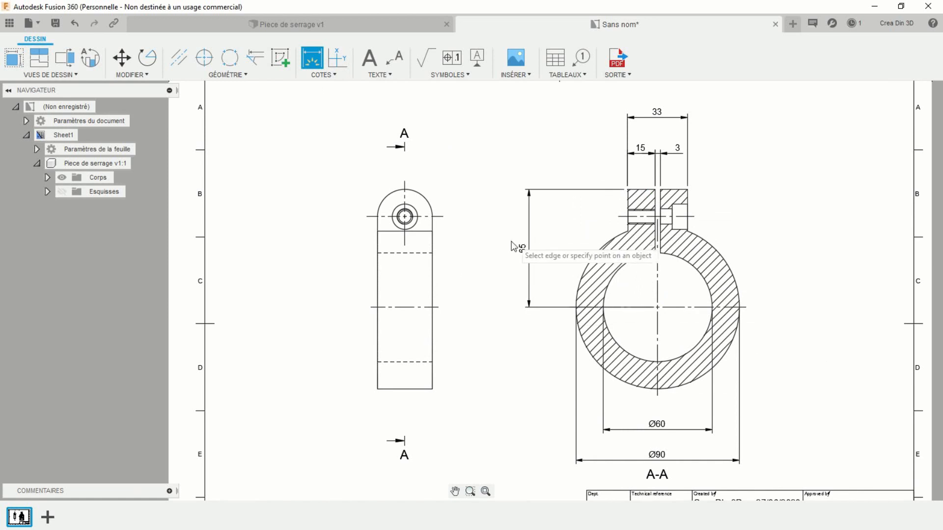
{"action": "key", "text": "Escape"}
Dimension the ring's width along the bottom edge of the side view, placed between the view and the lower section arrow
{"action": "scroll", "coordinate": [504, 237], "scroll_direction": "down", "scroll_amount": 2}
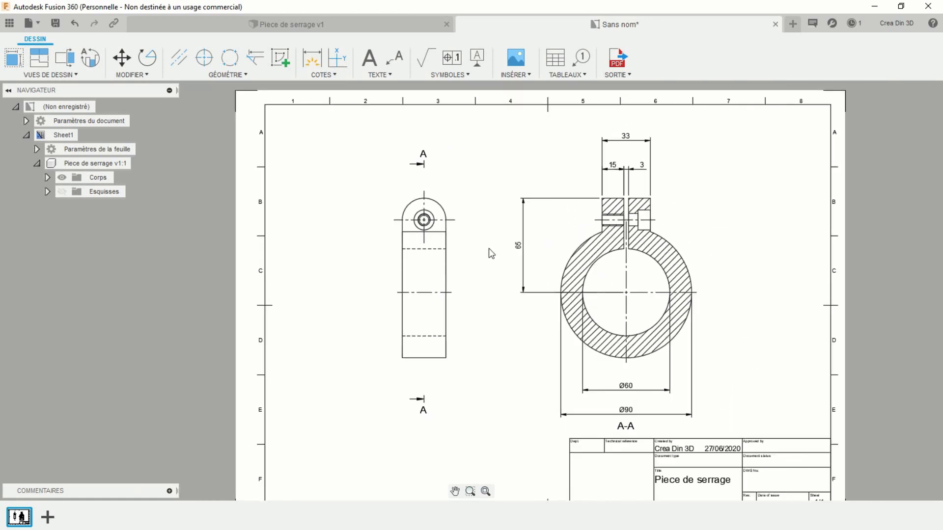
{"action": "middle_click_drag", "start_coordinate": [495, 241], "coordinate": [533, 215]}
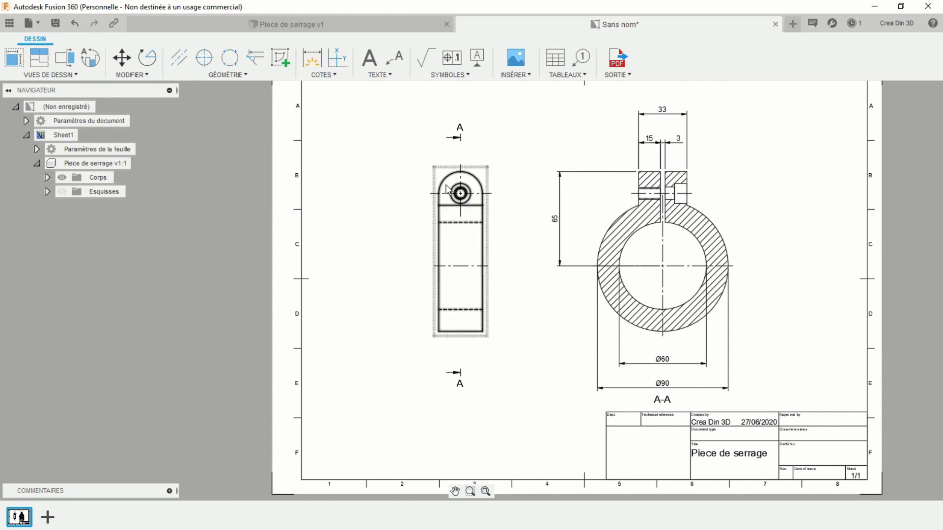
{"action": "left_click", "coordinate": [315, 67]}
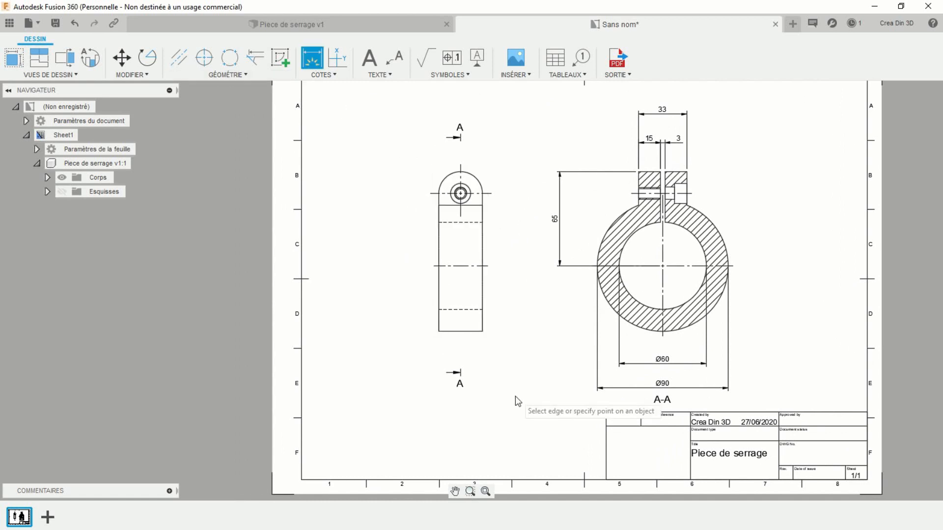
{"action": "left_click", "coordinate": [440, 332]}
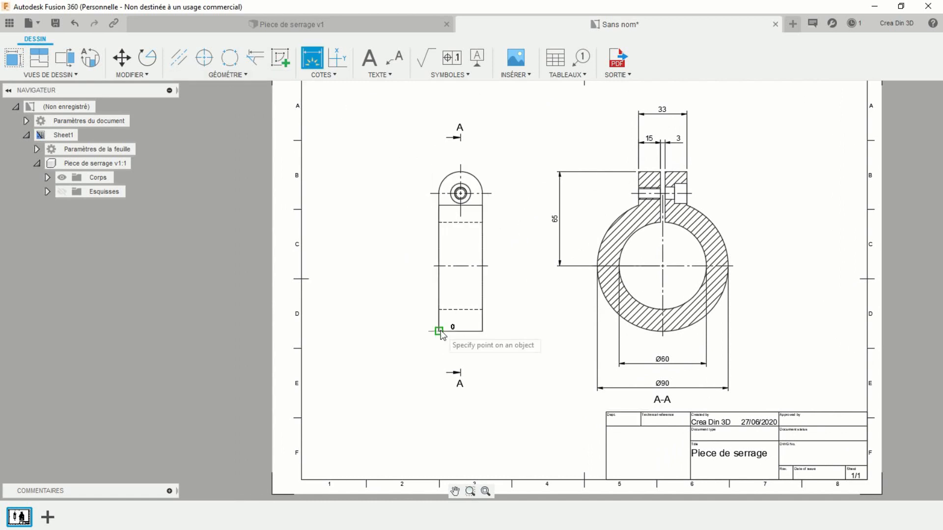
{"action": "left_click", "coordinate": [483, 332]}
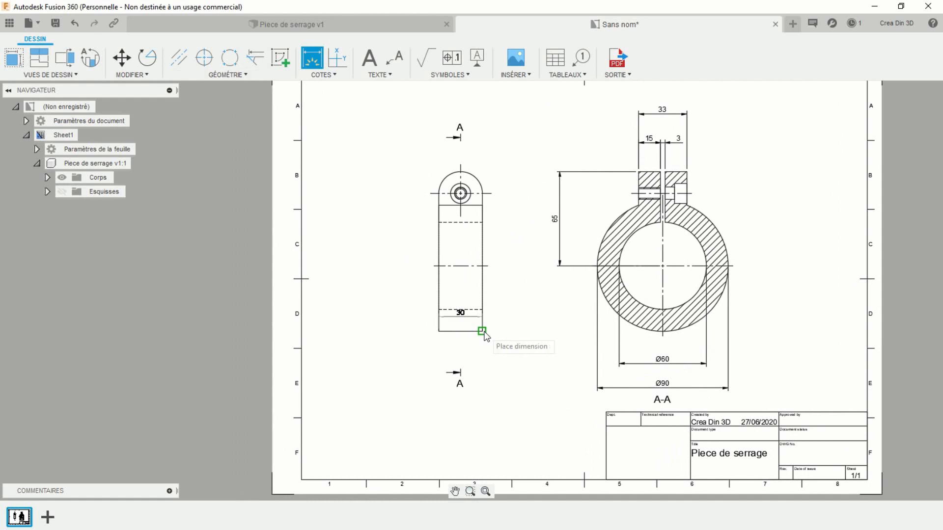
{"action": "left_click", "coordinate": [550, 364]}
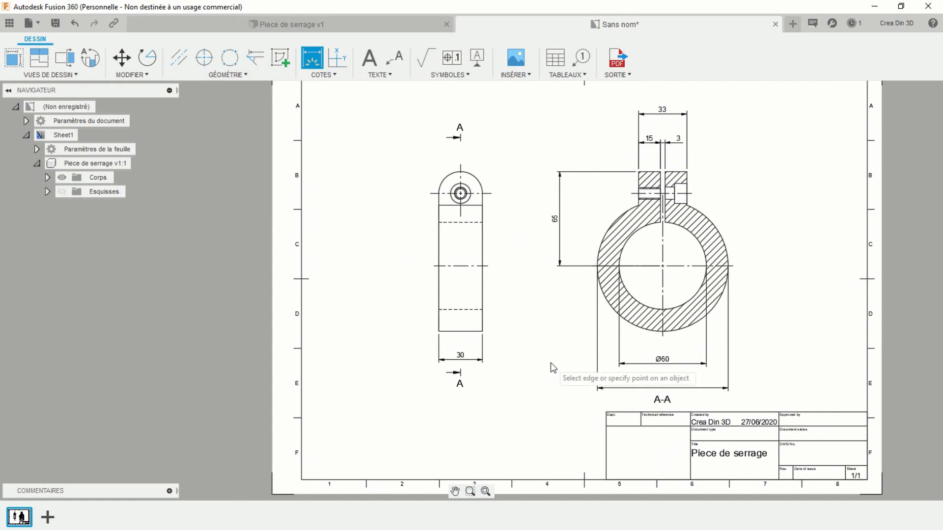
{"action": "key", "text": "Escape"}
Add a radius dimension to the lug's rounded top in the side view, placed outside to its upper left
{"action": "left_click", "coordinate": [328, 75]}
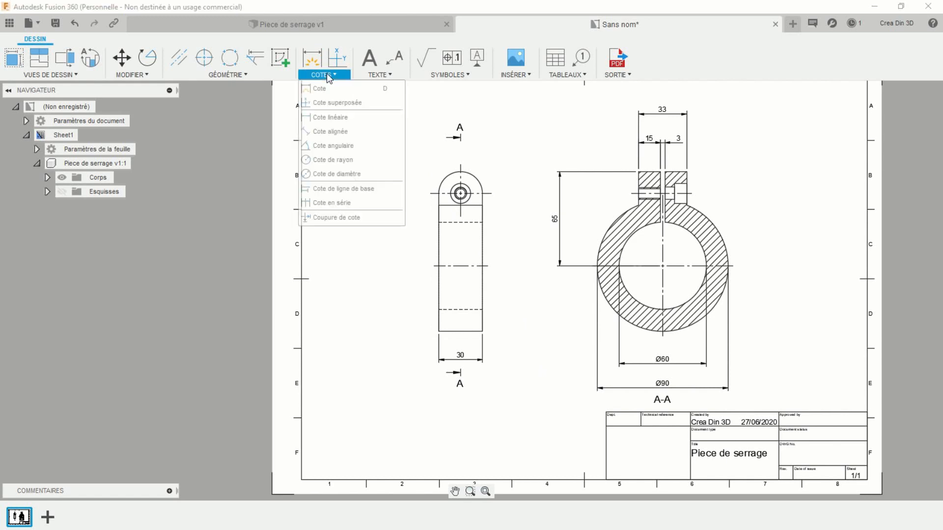
{"action": "left_click", "coordinate": [344, 160]}
{"action": "left_click", "coordinate": [440, 191]}
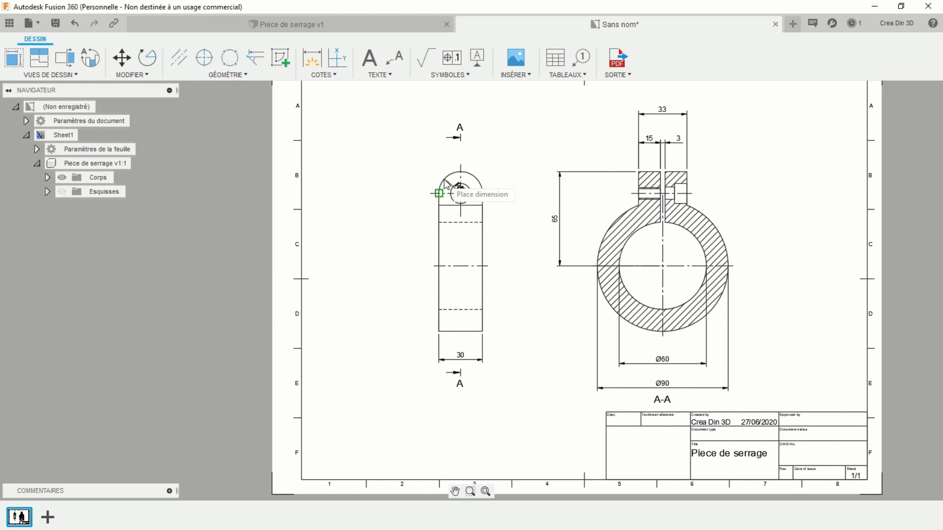
{"action": "left_click", "coordinate": [419, 162]}
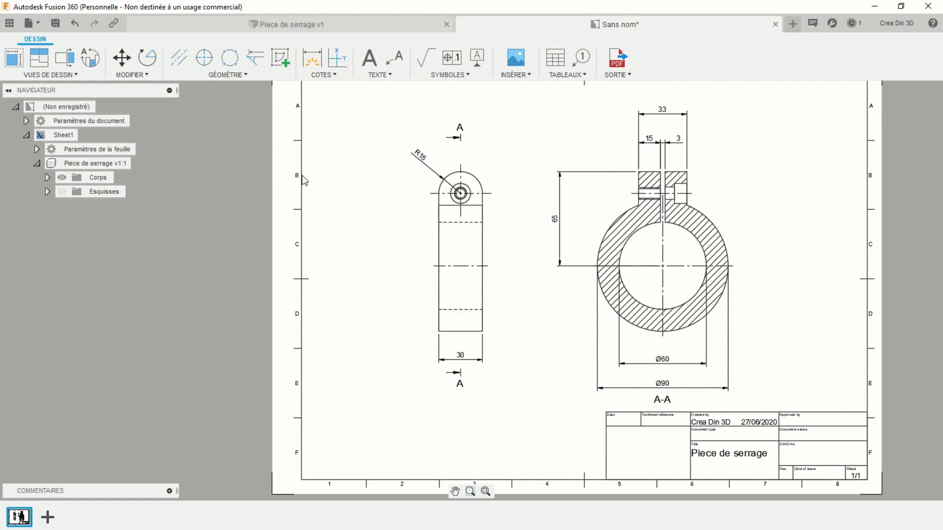
Dimension the diameter of the counterbored hole's narrow through section in section A-A, placed to the right of the lug
{"action": "scroll", "coordinate": [566, 154], "scroll_direction": "up", "scroll_amount": 2}
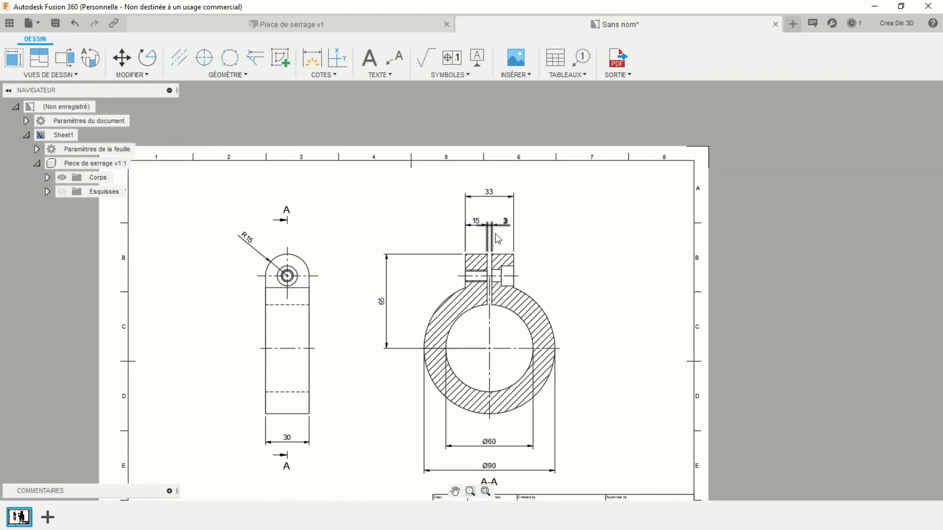
{"action": "scroll", "coordinate": [517, 252], "scroll_direction": "up", "scroll_amount": 2}
{"action": "scroll", "coordinate": [518, 253], "scroll_direction": "up", "scroll_amount": 3}
{"action": "mouse_move", "coordinate": [520, 261]}
{"action": "middle_mouse_down"}
{"action": "mouse_move", "coordinate": [530, 217]}
{"action": "mouse_move", "coordinate": [560, 171]}
{"action": "mouse_move", "coordinate": [556, 149]}
{"action": "middle_mouse_up"}
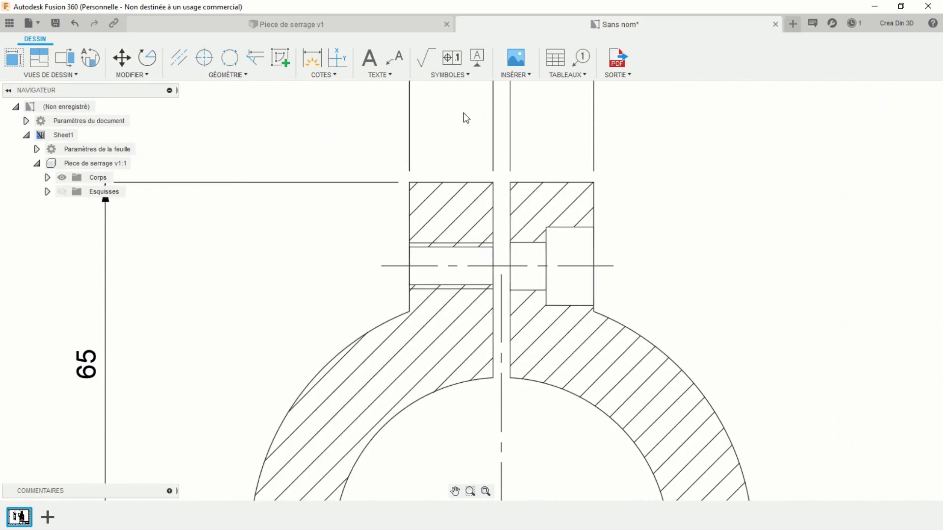
{"action": "left_click", "coordinate": [312, 58]}
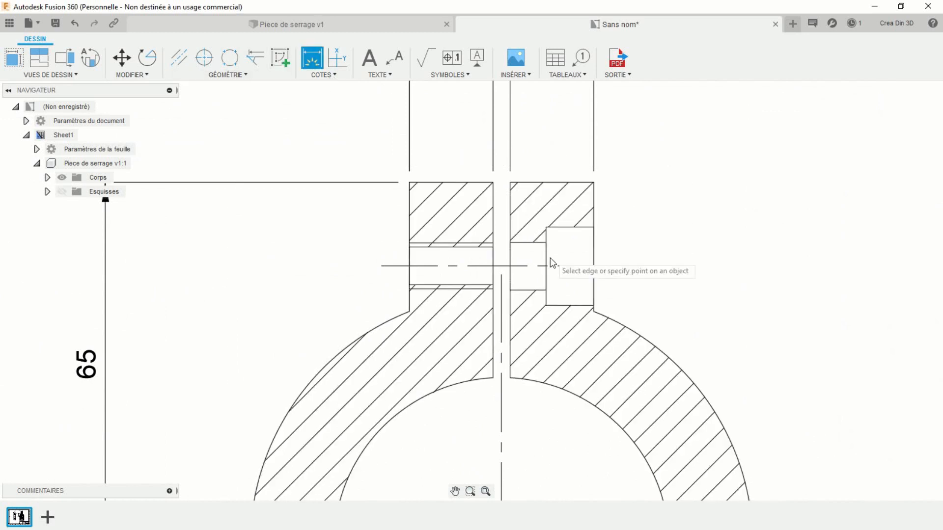
{"action": "left_click", "coordinate": [546, 243]}
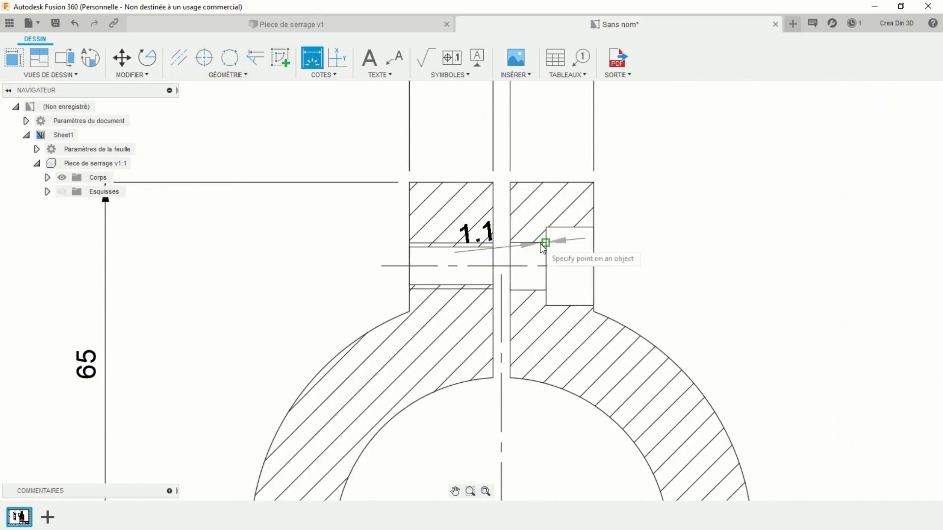
{"action": "left_click", "coordinate": [546, 290]}
{"action": "scroll", "coordinate": [739, 247], "scroll_direction": "down", "scroll_amount": 2}
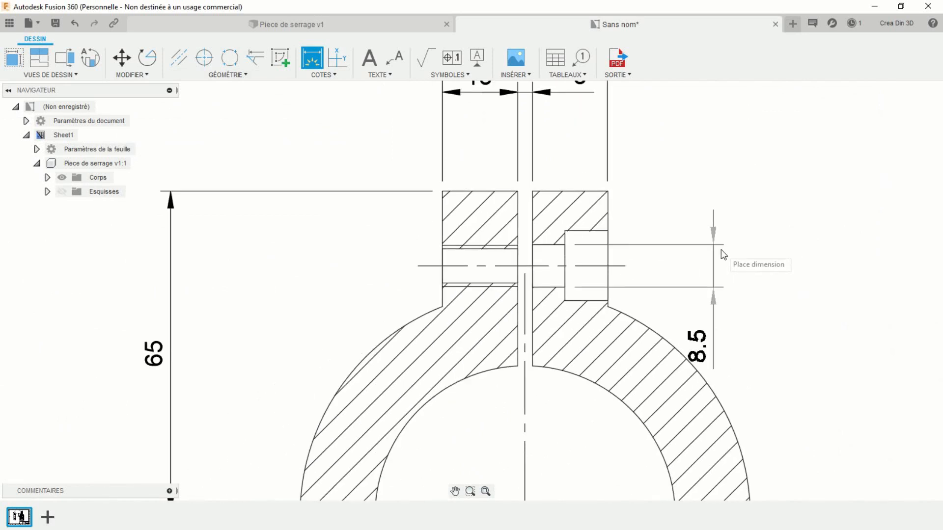
{"action": "left_click", "coordinate": [721, 250]}
{"action": "key", "text": "Escape"}
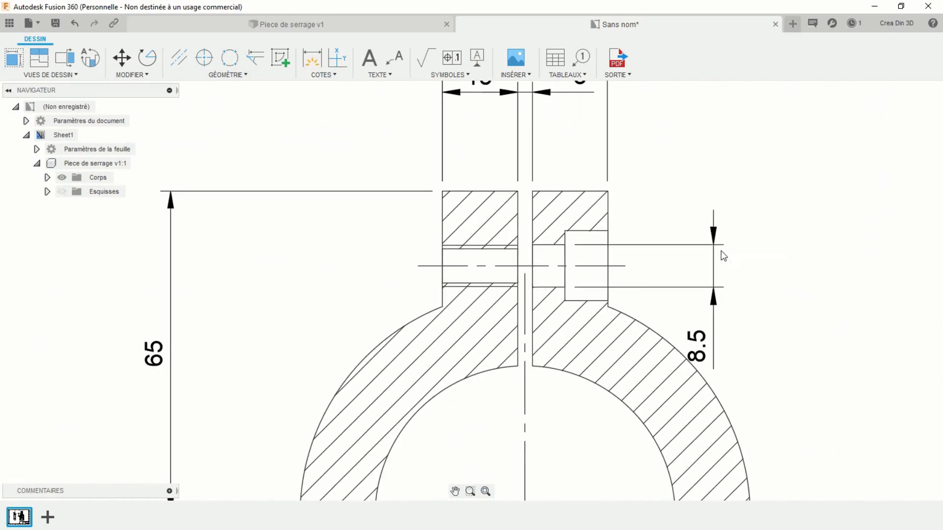
Insert the diameter symbol Ø in front of the through hole dimension's value
{"action": "double_click", "coordinate": [702, 344]}
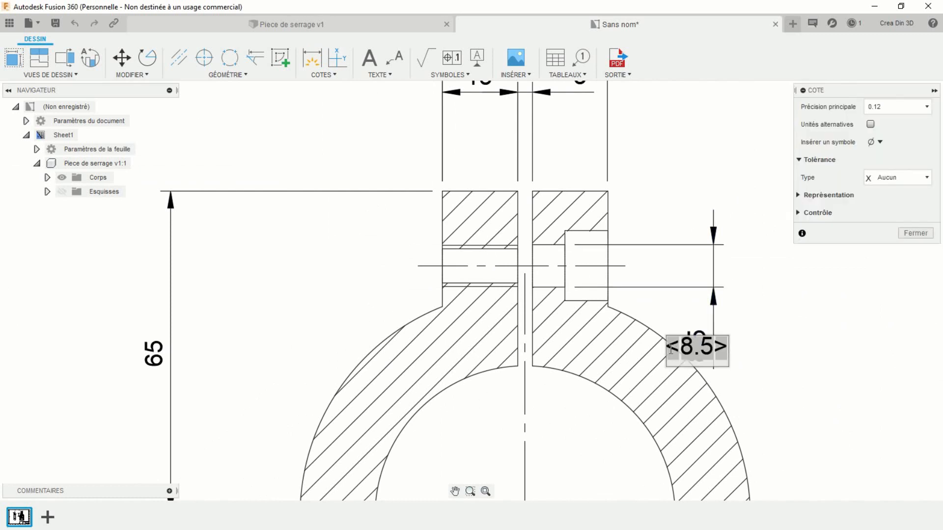
{"action": "left_click", "coordinate": [872, 143]}
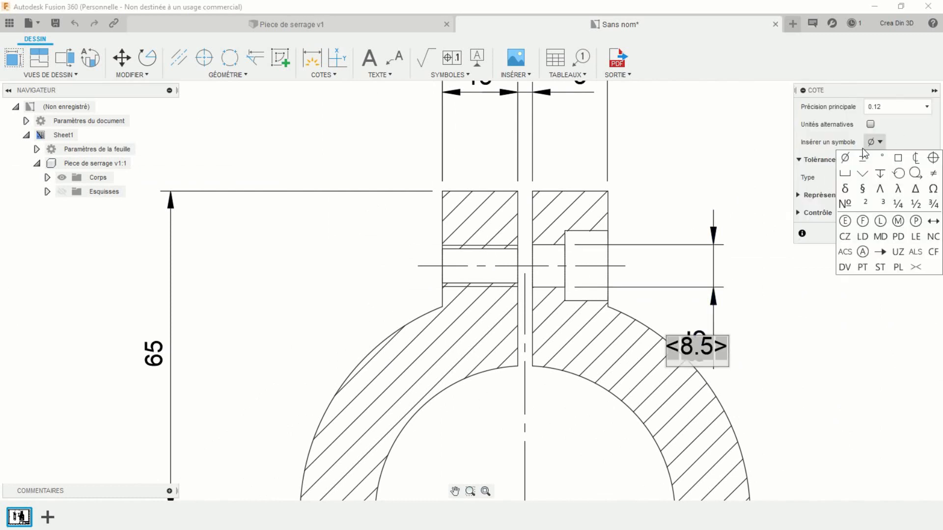
{"action": "left_click", "coordinate": [844, 158]}
{"action": "left_click", "coordinate": [915, 233]}
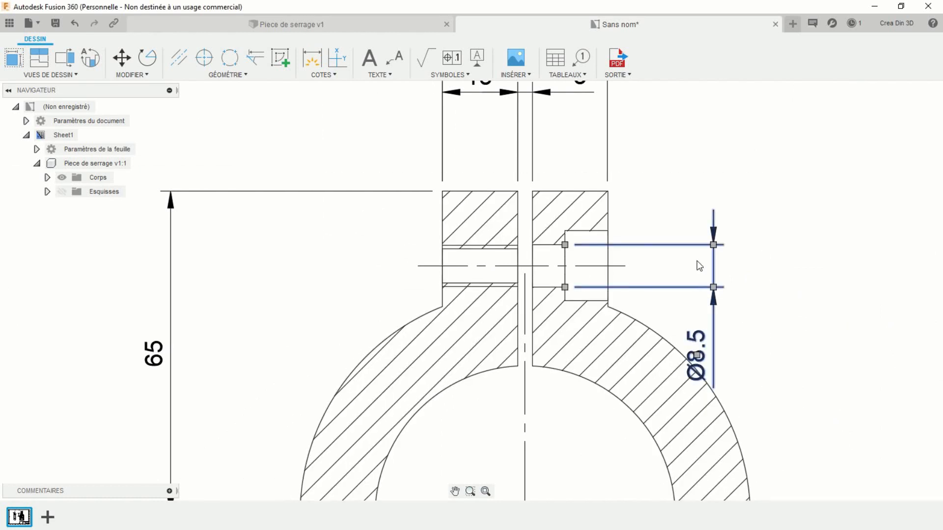
{"action": "key", "text": "Escape"}
Reposition the through hole's Ø8.5 dimension in section A-A so its text sits above the extension lines, clear of the ring
{"action": "left_click", "coordinate": [700, 361]}
{"action": "left_click_drag", "start_coordinate": [696, 275], "coordinate": [696, 204]}
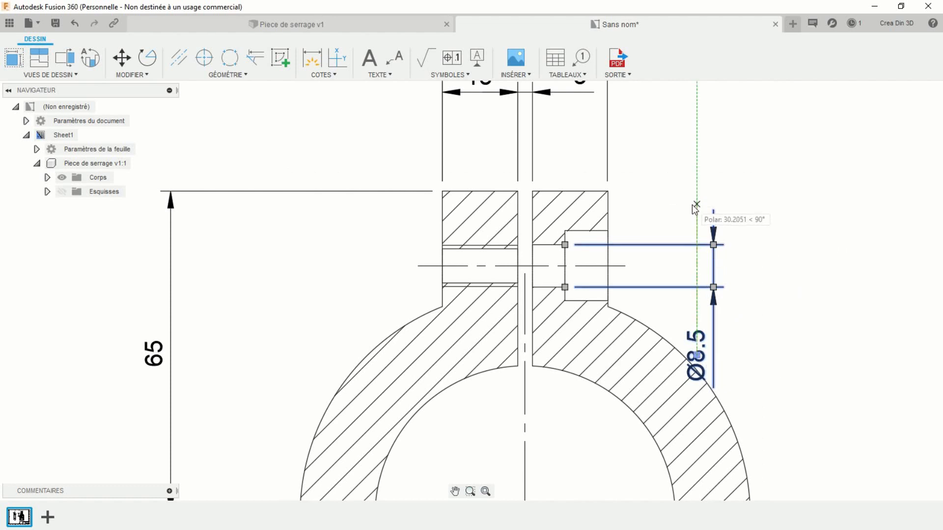
{"action": "left_click", "coordinate": [696, 205]}
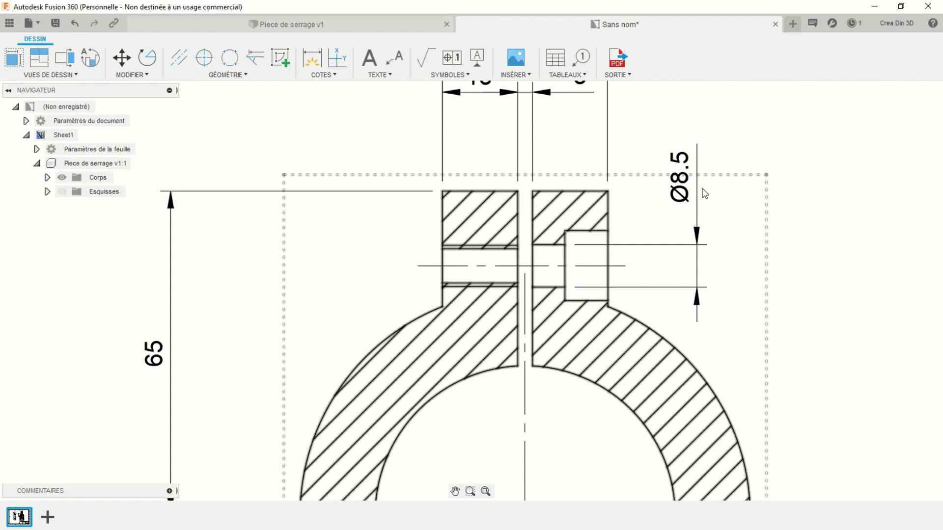
Dimension the counterbore's diameter at the lug's outer face in section A-A, placed outside the Ø8.5 dimension
{"action": "left_click", "coordinate": [311, 58]}
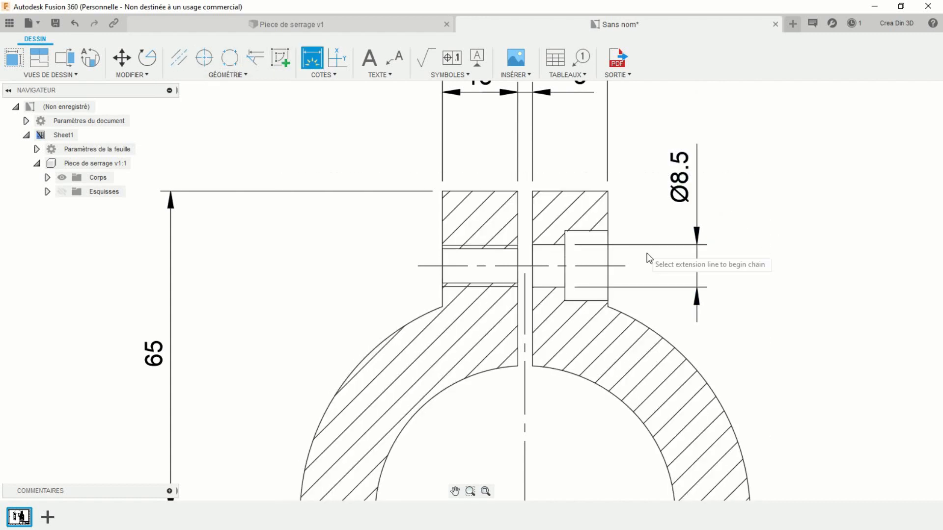
{"action": "left_click", "coordinate": [607, 231]}
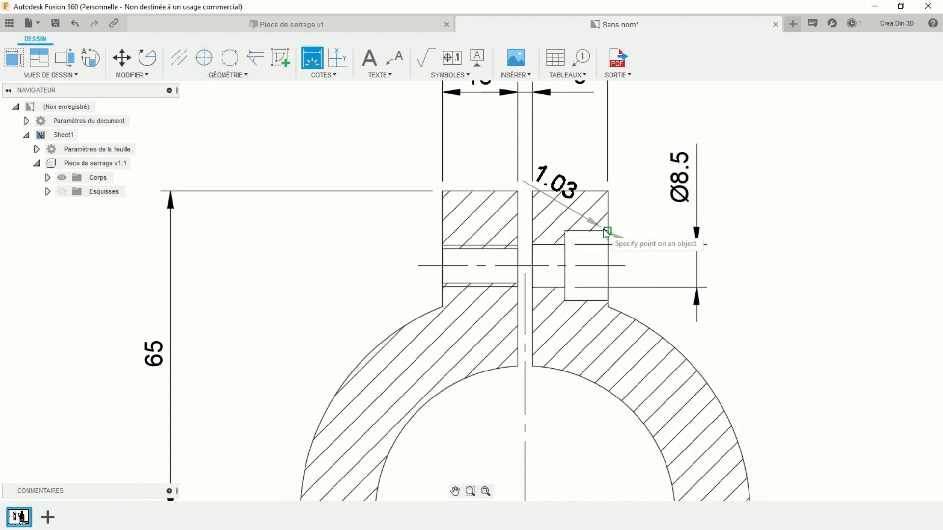
{"action": "left_click", "coordinate": [607, 300]}
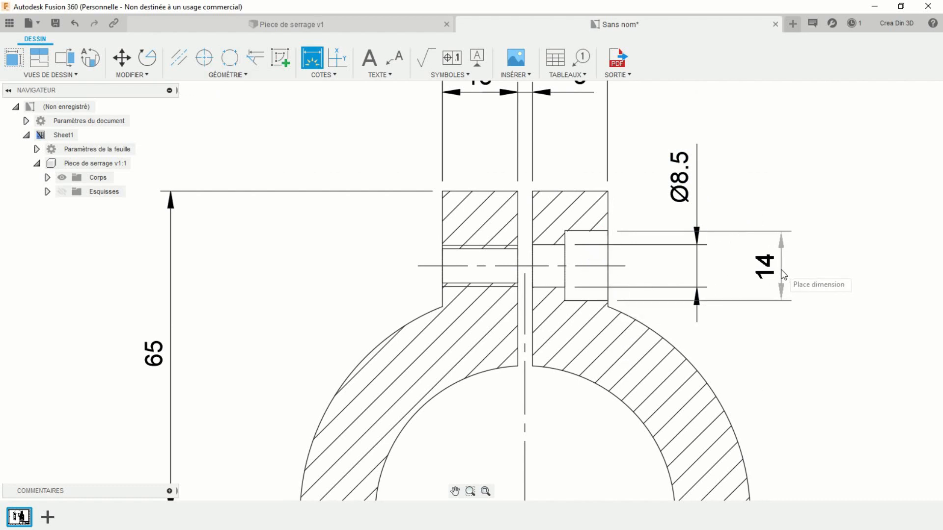
{"action": "left_click", "coordinate": [787, 268]}
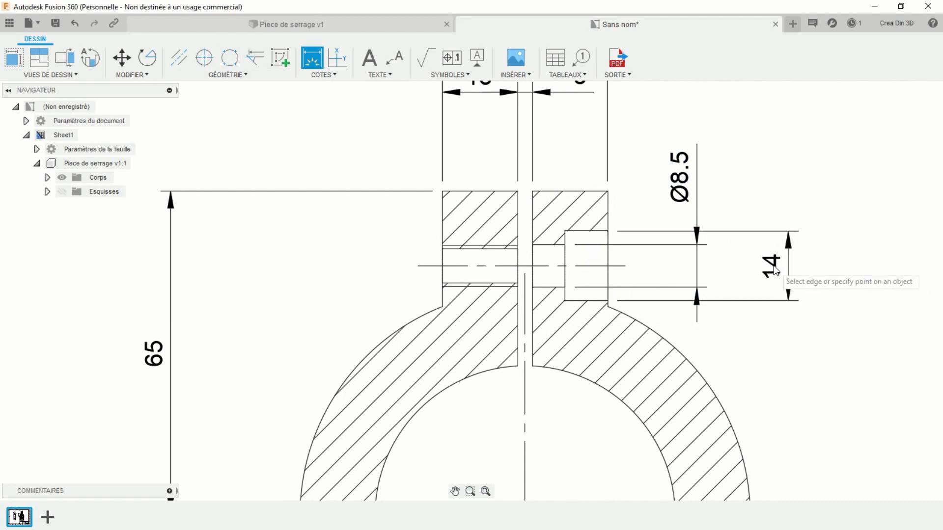
{"action": "key", "text": "Escape"}
Insert the diameter symbol Ø in front of the counterbore dimension's value
{"action": "left_click", "coordinate": [773, 265]}
{"action": "double_click", "coordinate": [772, 265]}
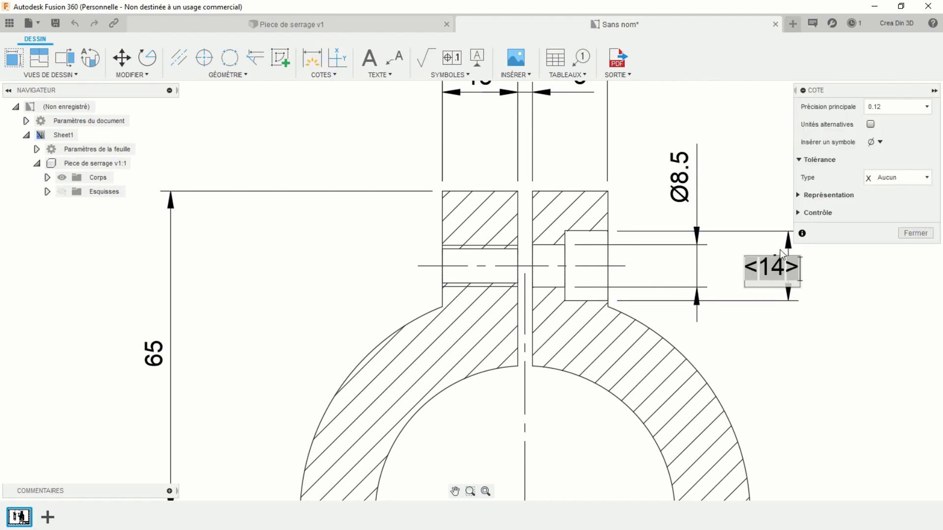
{"action": "left_click", "coordinate": [876, 142]}
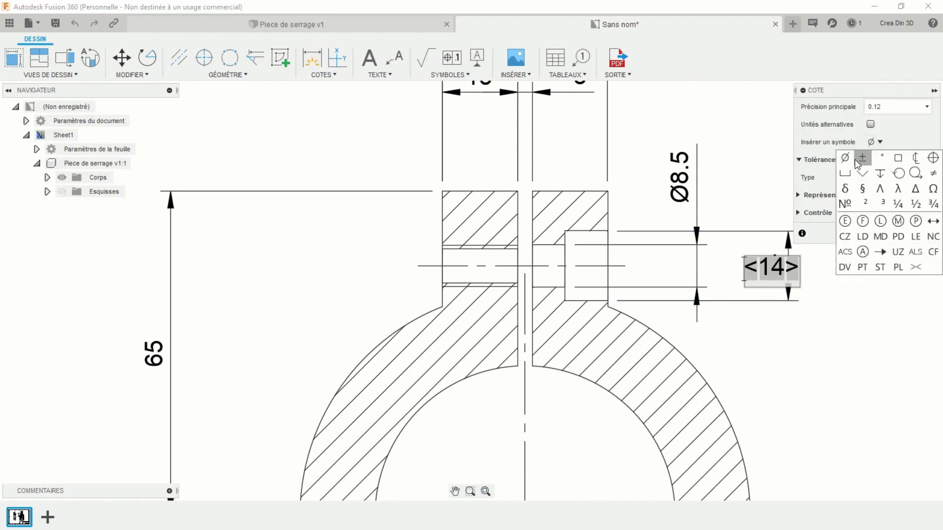
{"action": "left_click", "coordinate": [847, 162]}
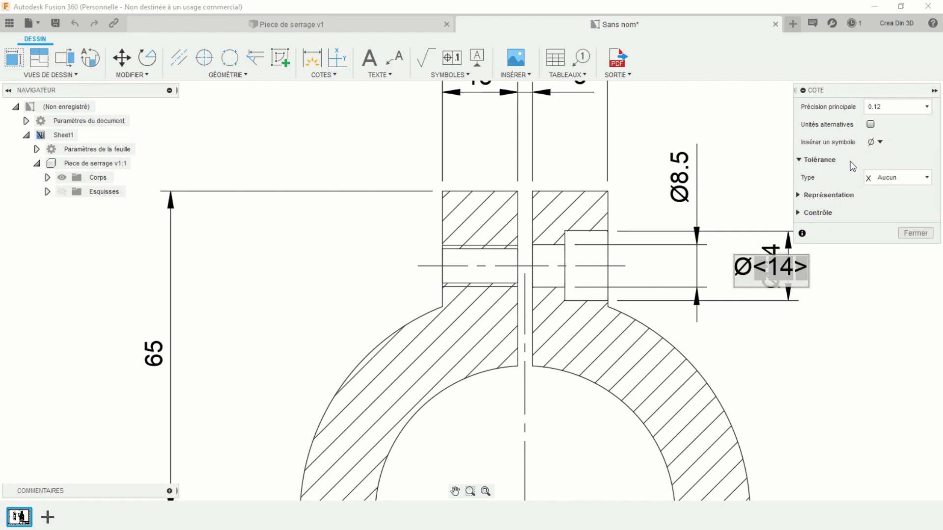
{"action": "left_click", "coordinate": [908, 235]}
Reposition the counterbore's diameter dimension so its text sits above the extension lines, beside the Ø8.5 text
{"action": "left_click", "coordinate": [771, 267]}
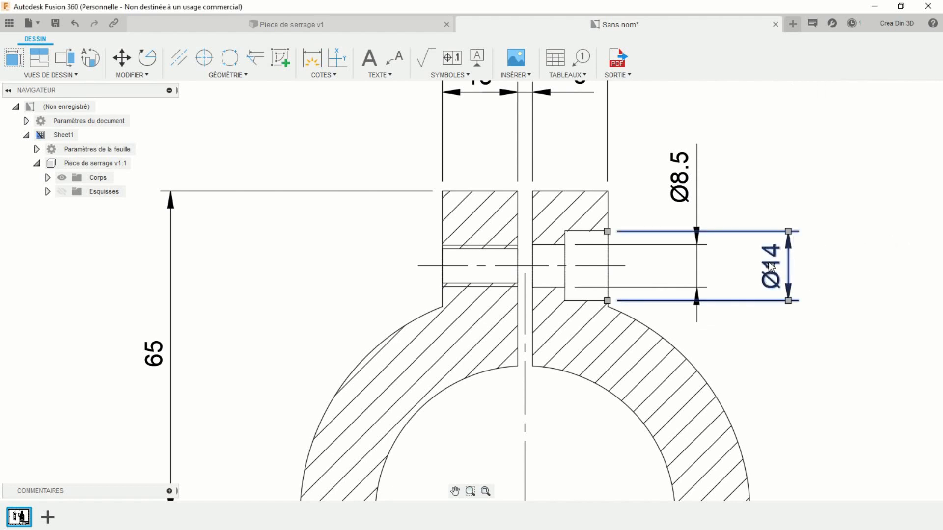
{"action": "left_click", "coordinate": [771, 266]}
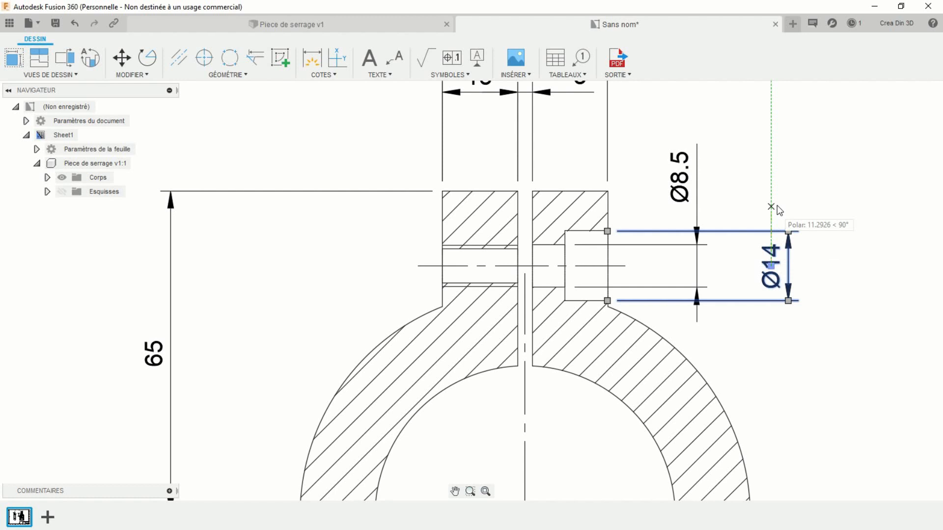
{"action": "left_click", "coordinate": [772, 178]}
{"action": "left_click", "coordinate": [827, 197]}
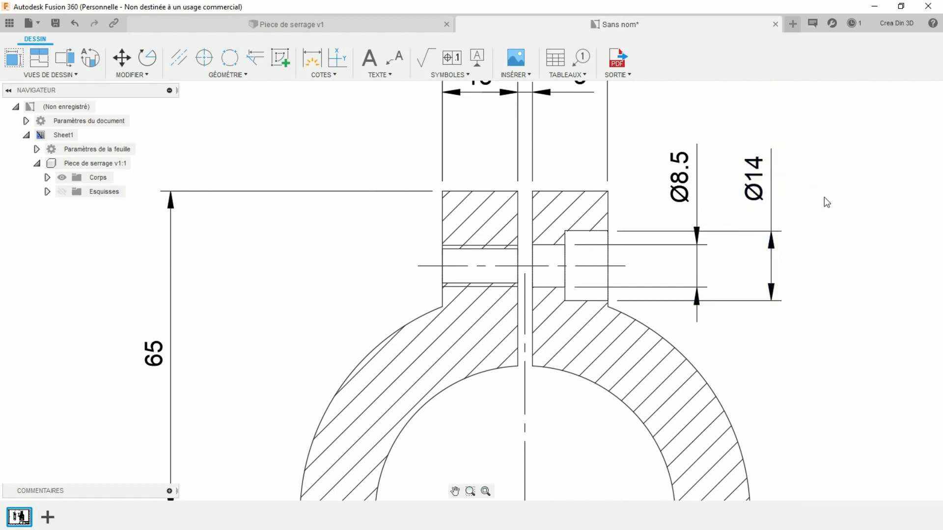
Dimension the counterbore's depth in section A-A, placed above the lug and just below the slot width dimension
{"action": "scroll", "coordinate": [818, 206], "scroll_direction": "up", "scroll_amount": 2}
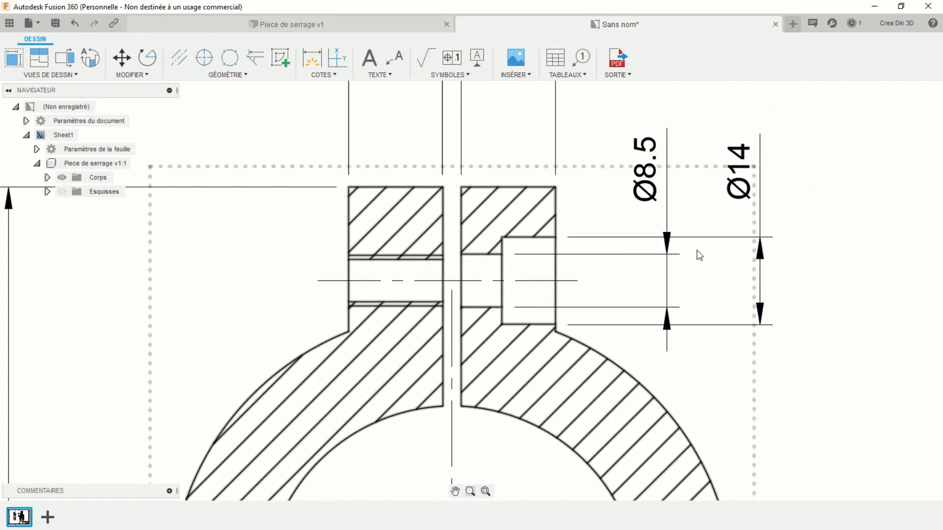
{"action": "scroll", "coordinate": [694, 216], "scroll_direction": "down", "scroll_amount": 2}
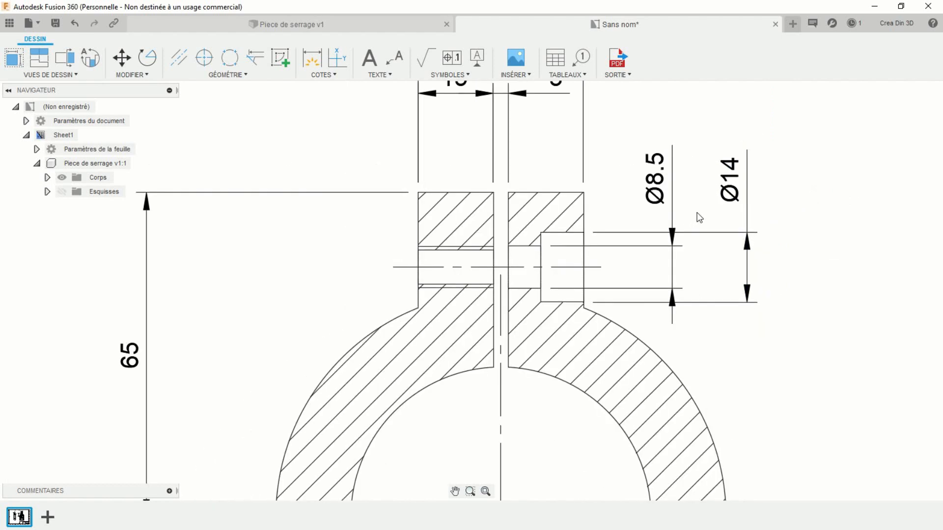
{"action": "scroll", "coordinate": [574, 156], "scroll_direction": "up", "scroll_amount": 3}
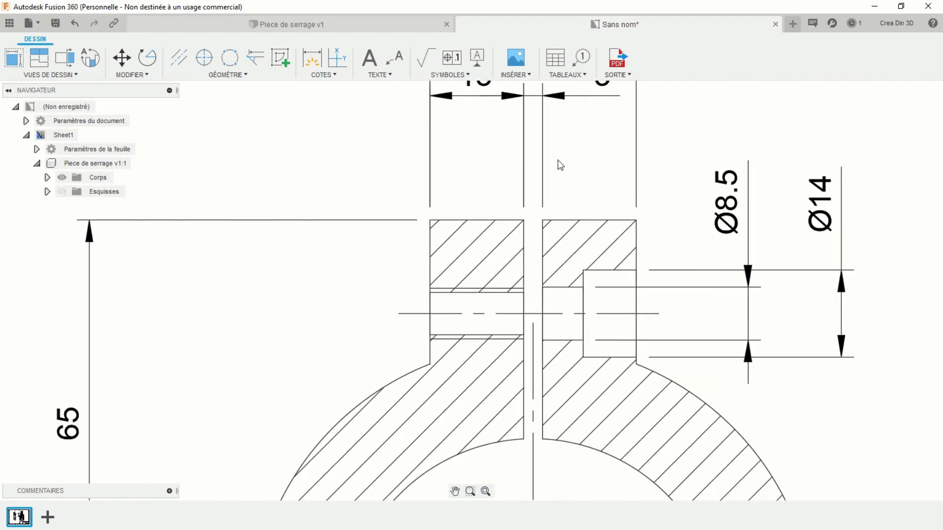
{"action": "middle_click_drag", "start_coordinate": [608, 164], "coordinate": [547, 270]}
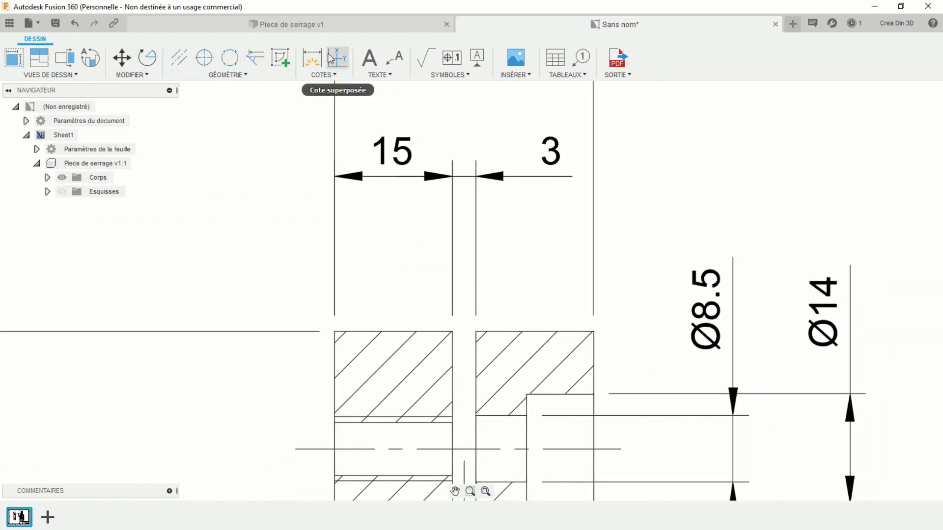
{"action": "left_click", "coordinate": [311, 57]}
{"action": "left_click", "coordinate": [526, 394]}
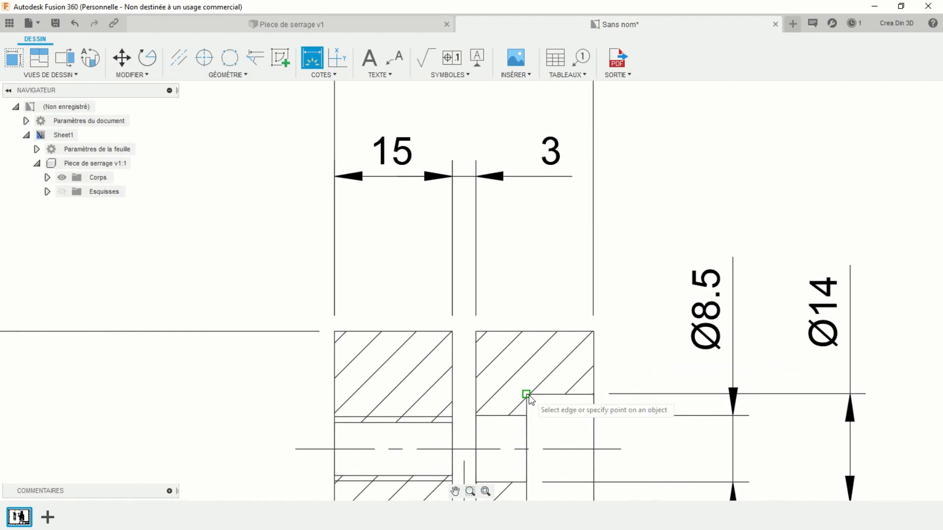
{"action": "left_click", "coordinate": [594, 394]}
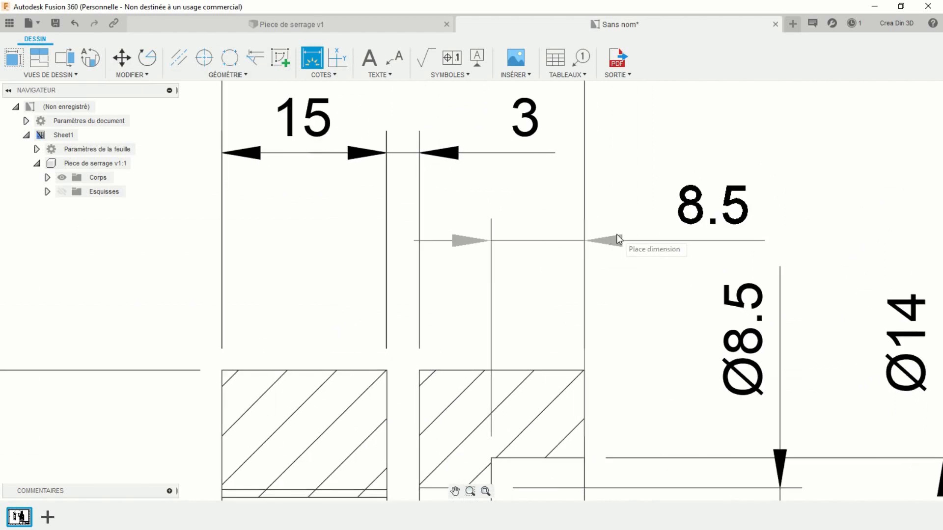
{"action": "left_click", "coordinate": [620, 217]}
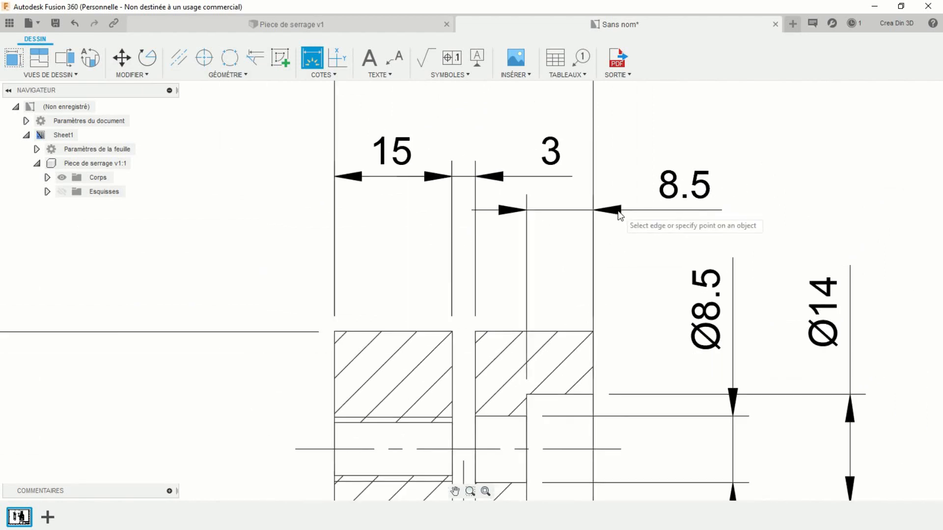
{"action": "key", "text": "Escape"}
Raise the aligned lug thickness and slot width dimensions toward the overall width dimension, clear of the counterbore depth dimension
{"action": "scroll", "coordinate": [555, 217], "scroll_direction": "down", "scroll_amount": 3}
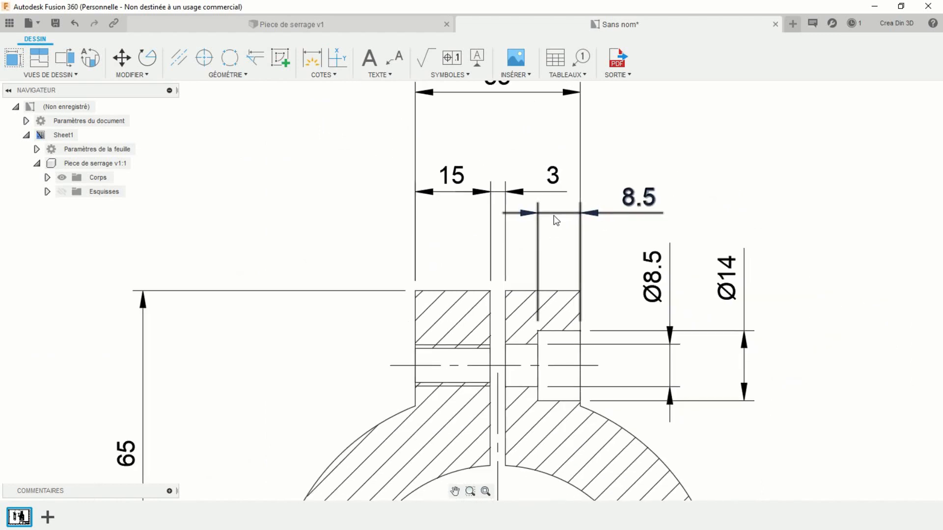
{"action": "middle_click_drag", "start_coordinate": [503, 214], "coordinate": [485, 298]}
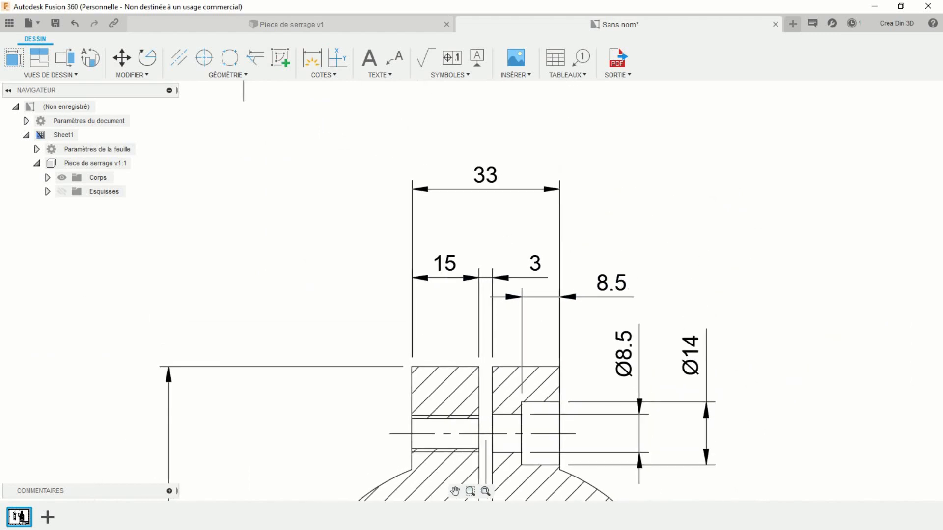
{"action": "left_click", "coordinate": [464, 284]}
{"action": "left_click_drag", "start_coordinate": [479, 278], "coordinate": [479, 251]}
{"action": "left_click", "coordinate": [448, 278]}
{"action": "left_click", "coordinate": [485, 225]}
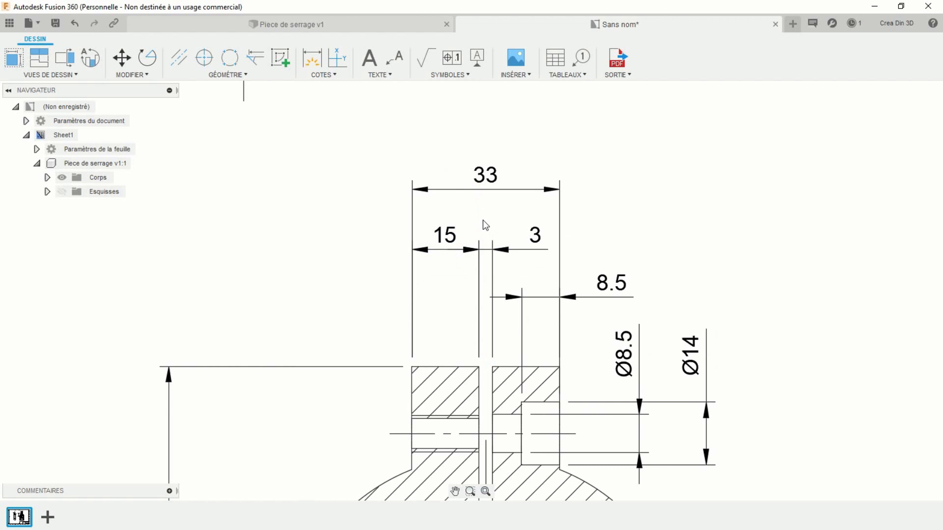
Dimension the tapped hole's outer thread diameter in section A-A, placed between the lug and the 65 height dimension
{"action": "scroll", "coordinate": [659, 237], "scroll_direction": "up", "scroll_amount": 2}
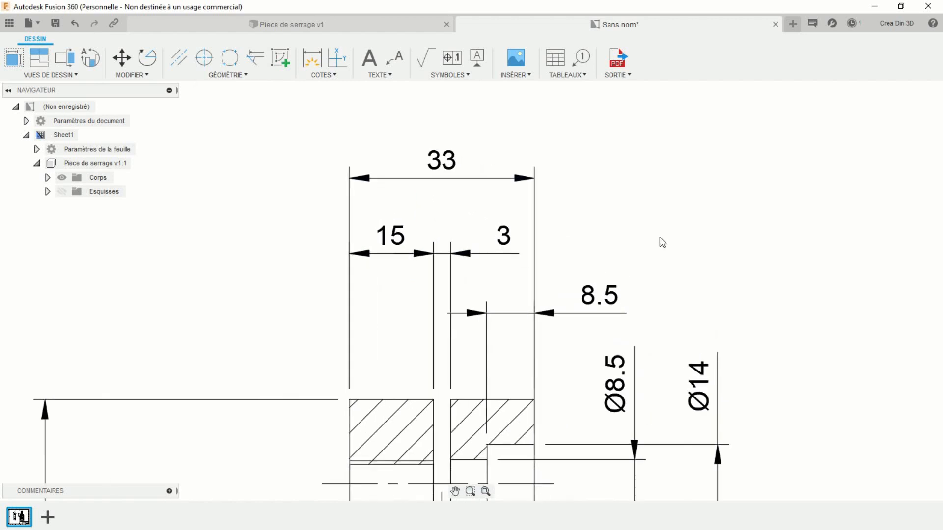
{"action": "scroll", "coordinate": [659, 238], "scroll_direction": "down", "scroll_amount": 3}
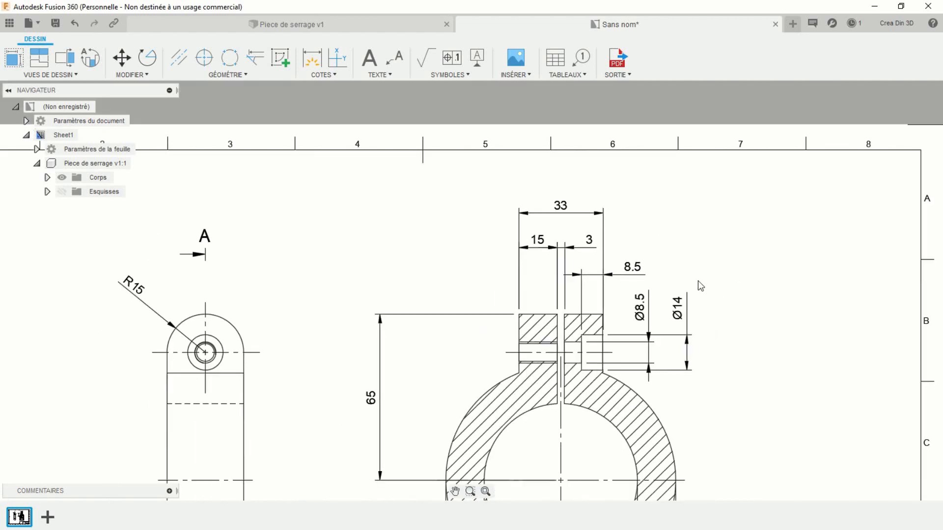
{"action": "middle_click_drag", "start_coordinate": [702, 270], "coordinate": [755, 189]}
{"action": "scroll", "coordinate": [629, 257], "scroll_direction": "up", "scroll_amount": 4}
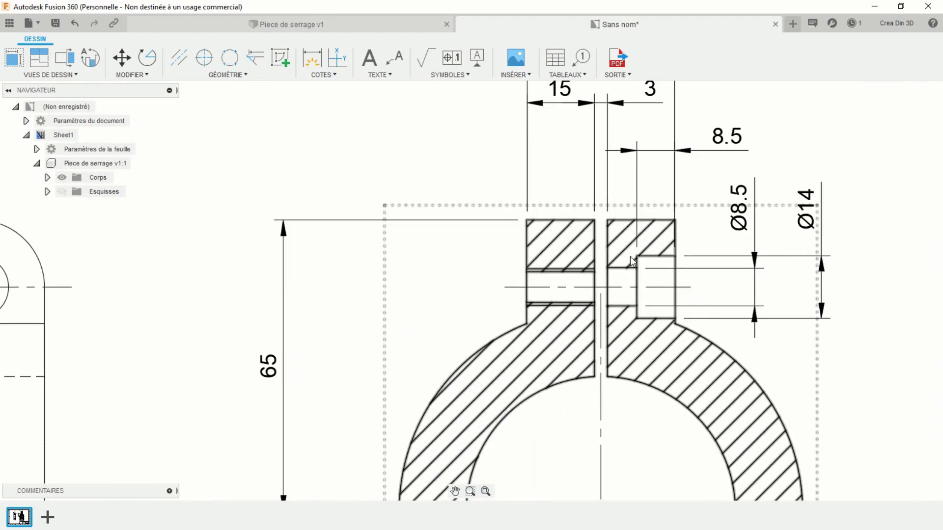
{"action": "scroll", "coordinate": [432, 284], "scroll_direction": "up", "scroll_amount": 1}
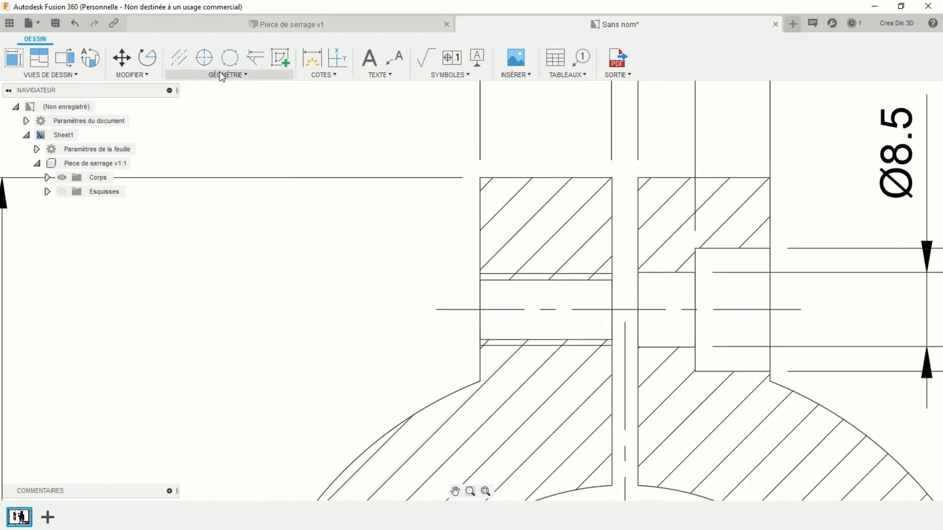
{"action": "left_click", "coordinate": [312, 58]}
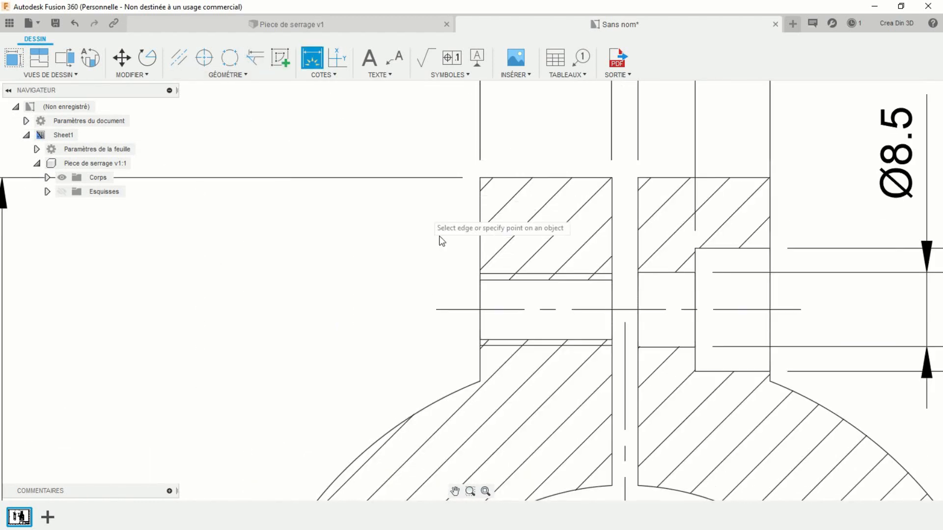
{"action": "left_click", "coordinate": [479, 339]}
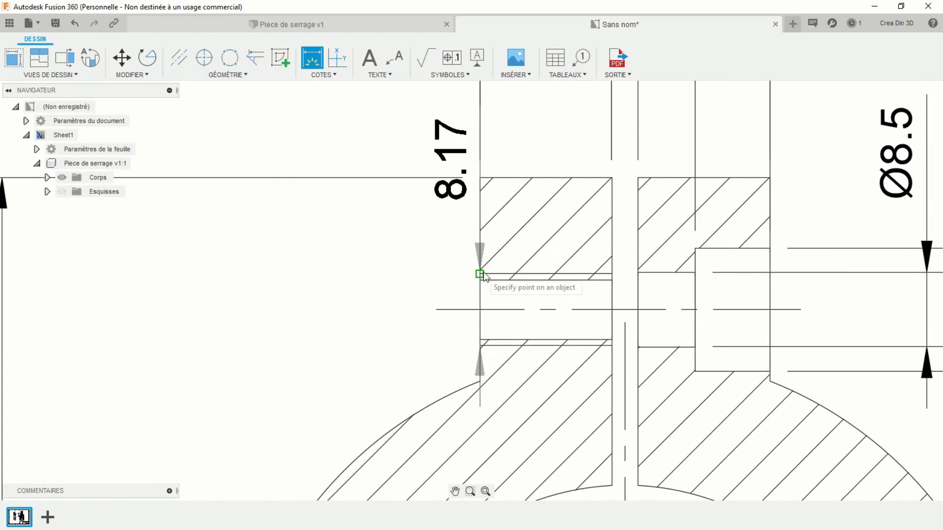
{"action": "left_click", "coordinate": [481, 274]}
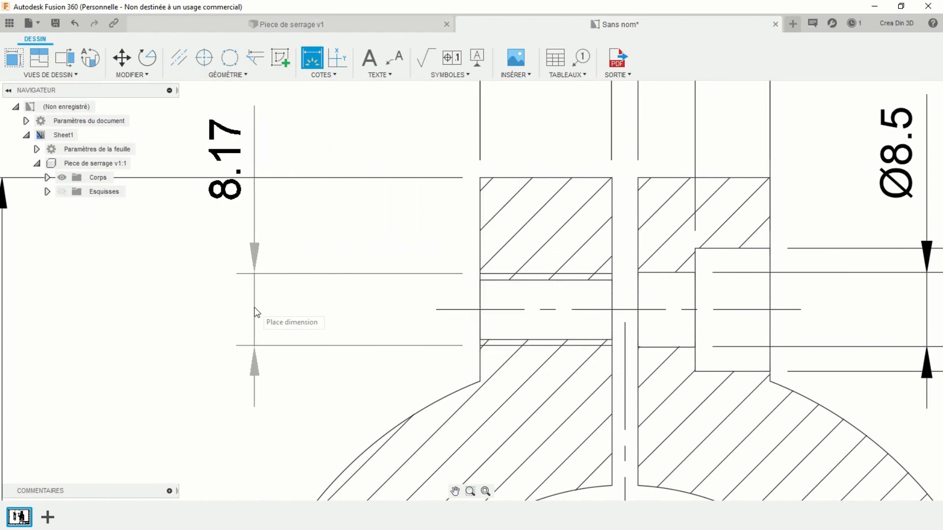
{"action": "left_click", "coordinate": [255, 313]}
{"action": "key", "text": "Escape"}
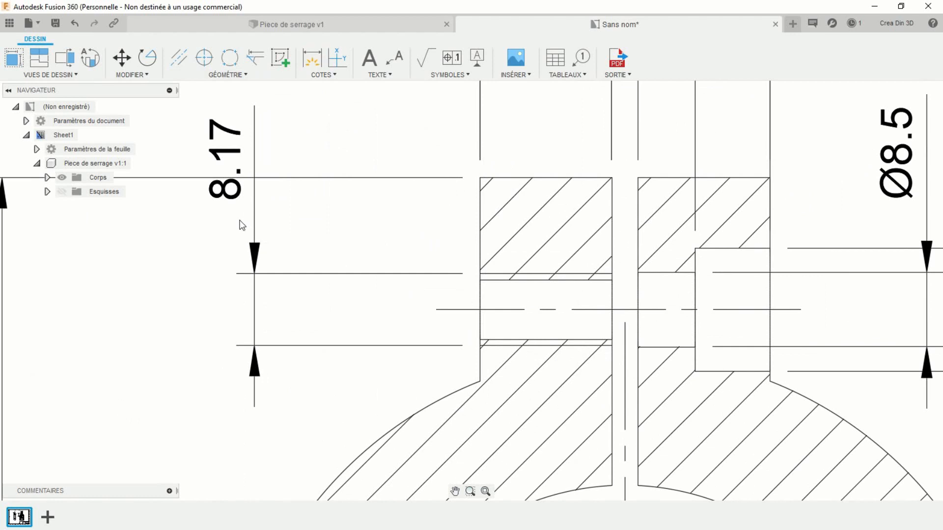
Replace the tapped hole dimension's value with the text M8 and select the dimension
{"action": "left_click", "coordinate": [235, 198]}
{"action": "double_click", "coordinate": [235, 198]}
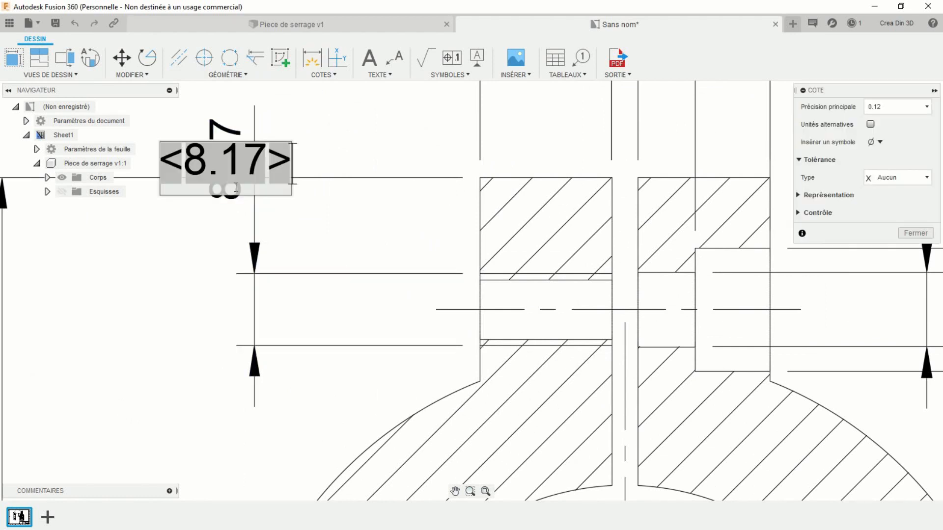
{"action": "type", "text": "M"}
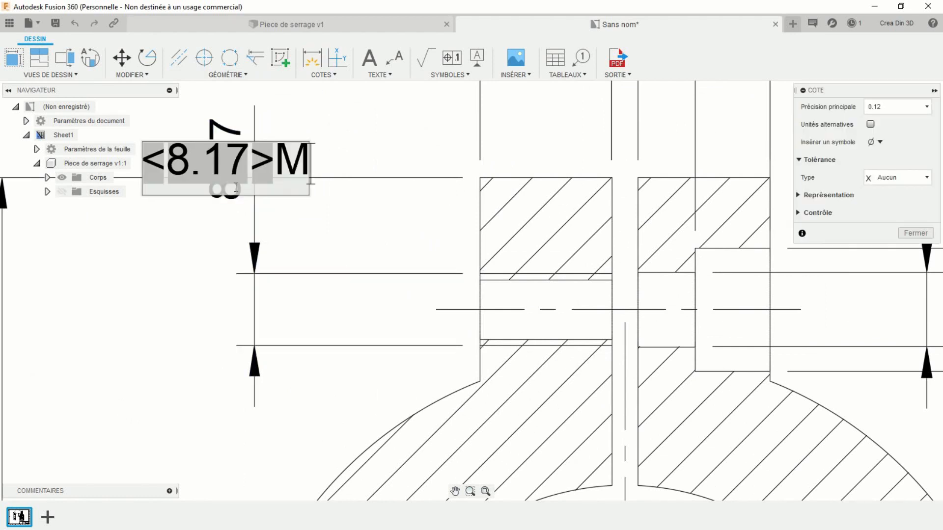
{"action": "type", "text": "8"}
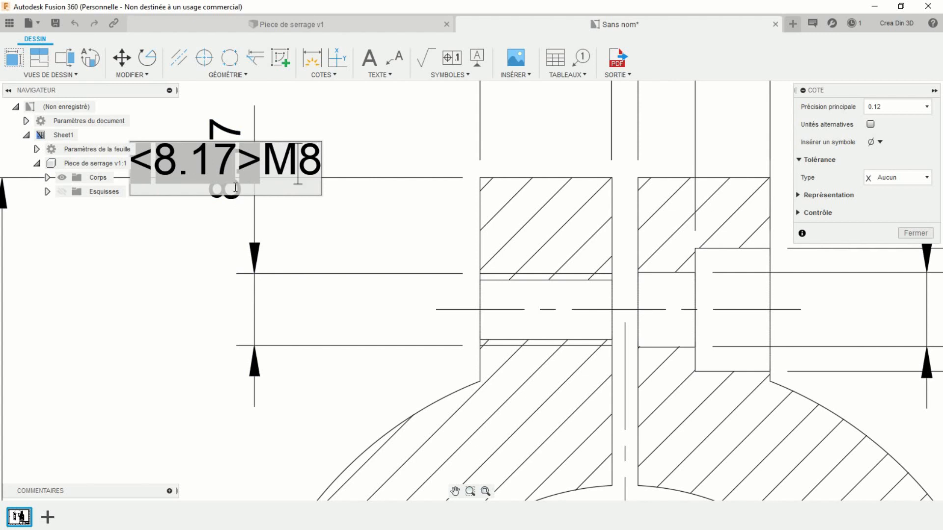
{"action": "key", "text": "Left"}
{"action": "key", "text": "BackSpace"}
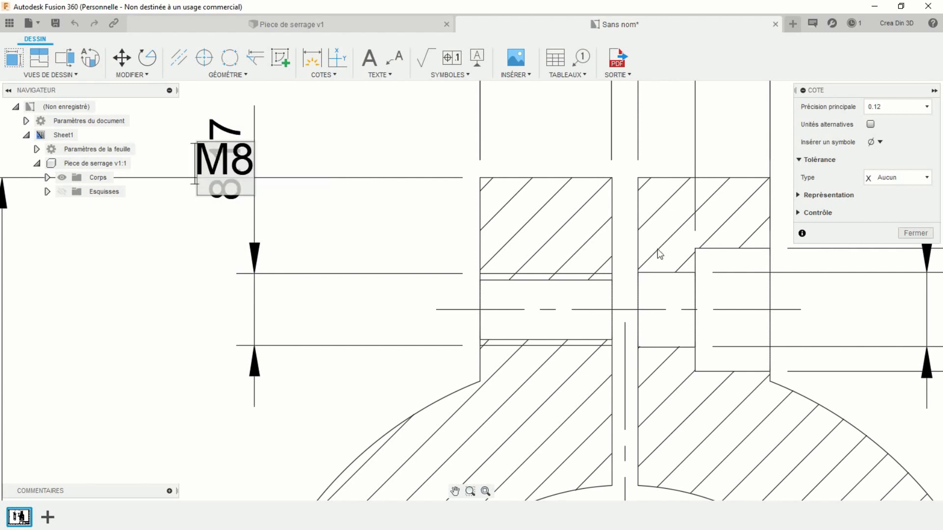
{"action": "left_click", "coordinate": [907, 235]}
{"action": "left_click", "coordinate": [218, 193]}
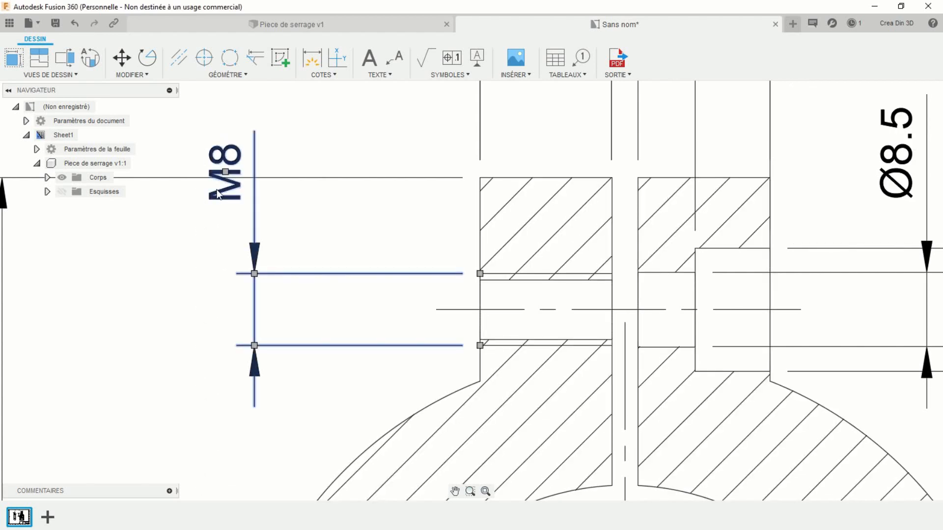
Centre the M8 text between its extension lines and move the dimension closer to the lug in section A-A
{"action": "left_click_drag", "start_coordinate": [225, 176], "coordinate": [230, 312]}
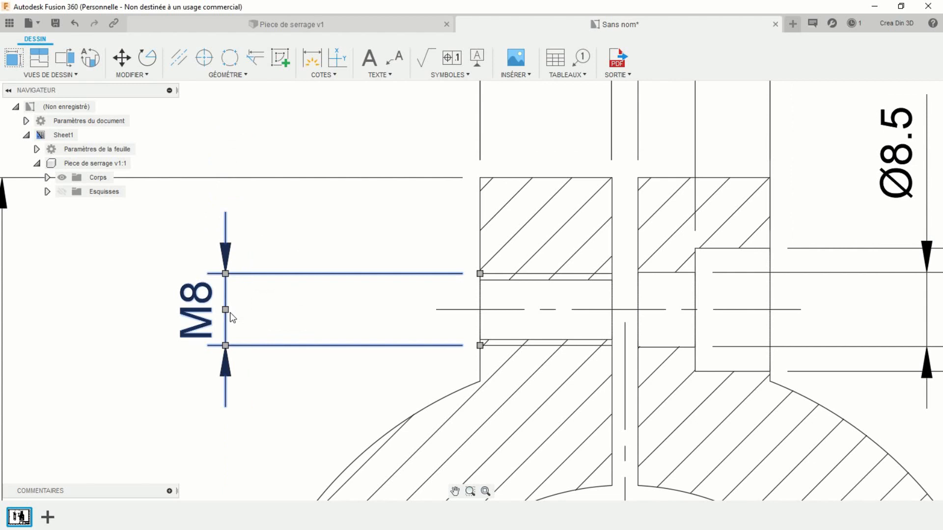
{"action": "key", "text": "Escape"}
{"action": "scroll", "coordinate": [398, 254], "scroll_direction": "down", "scroll_amount": 5}
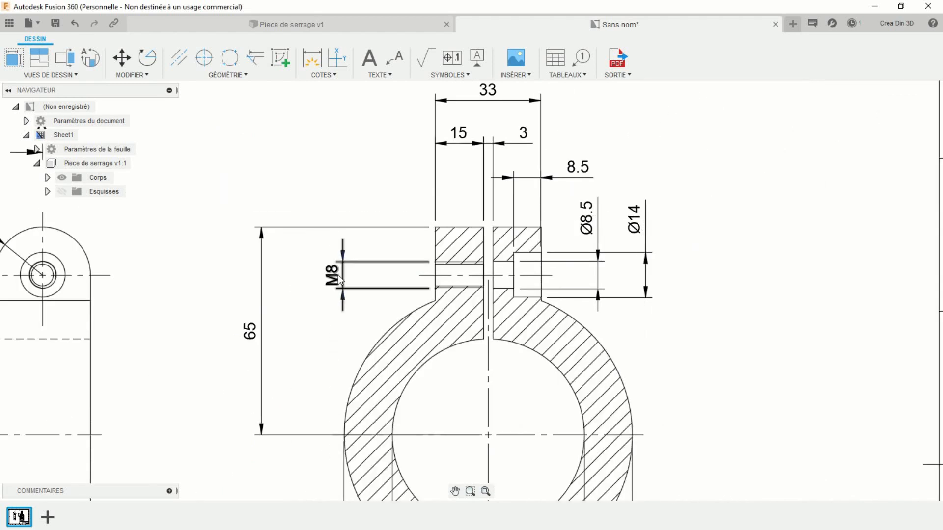
{"action": "left_click_drag", "start_coordinate": [338, 275], "coordinate": [369, 276]}
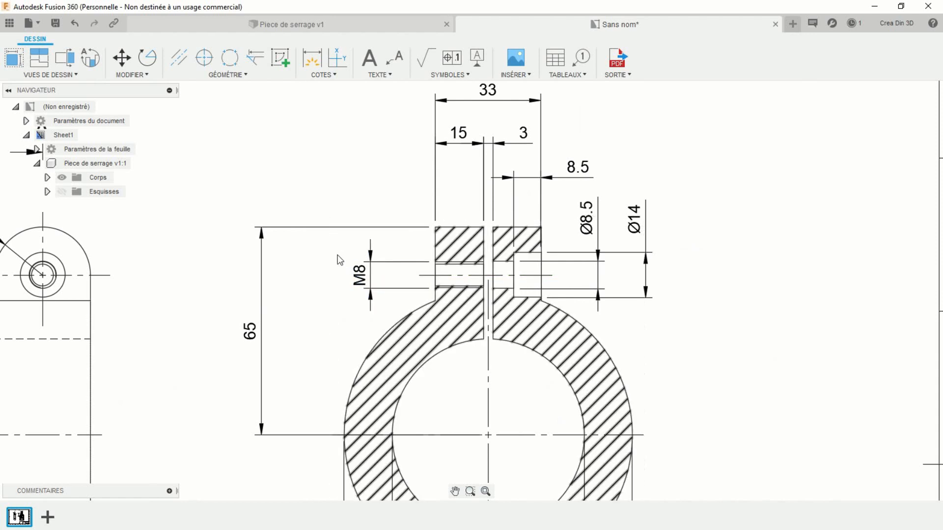
Dimension the horizontal distance from the hole centre to the part's side edge in the side view, placed above the rounded lug
{"action": "scroll", "coordinate": [337, 260], "scroll_direction": "down", "scroll_amount": 5}
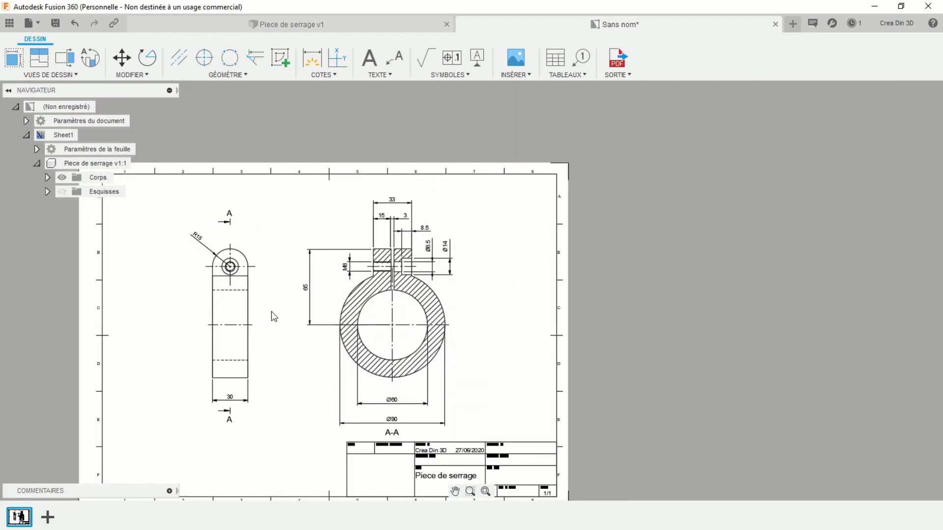
{"action": "middle_click_drag", "start_coordinate": [274, 316], "coordinate": [420, 297]}
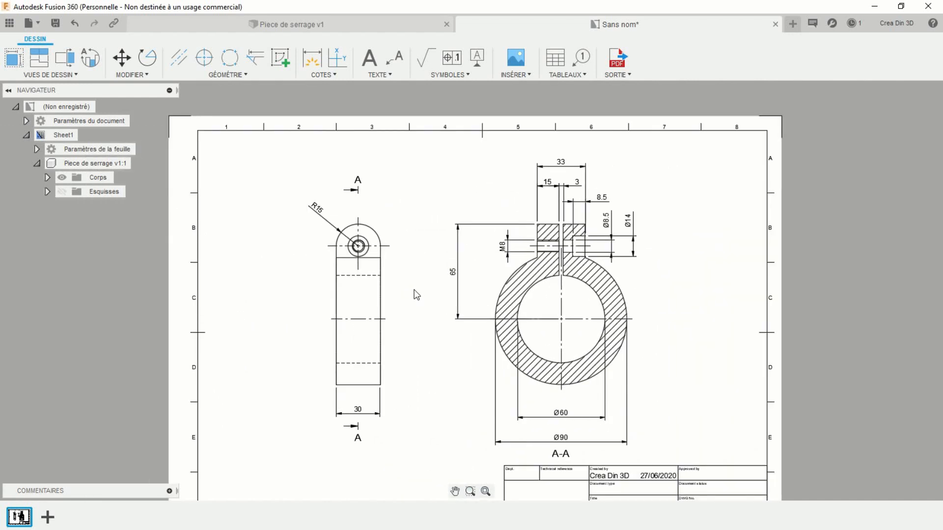
{"action": "scroll", "coordinate": [430, 290], "scroll_direction": "up", "scroll_amount": 2}
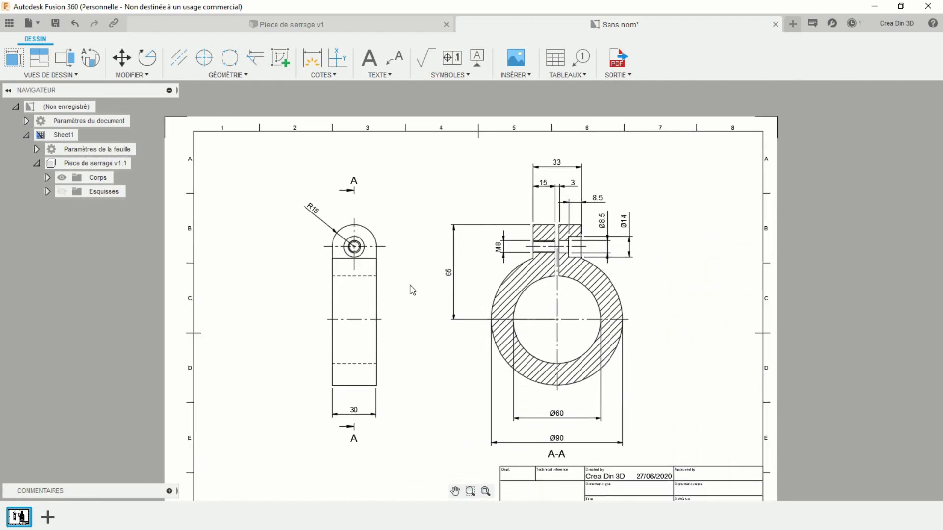
{"action": "scroll", "coordinate": [101, 350], "scroll_direction": "up", "scroll_amount": 2}
{"action": "scroll", "coordinate": [450, 241], "scroll_direction": "up", "scroll_amount": 2}
{"action": "mouse_move", "coordinate": [689, 239]}
{"action": "middle_mouse_down"}
{"action": "mouse_move", "coordinate": [481, 295]}
{"action": "mouse_move", "coordinate": [464, 316]}
{"action": "middle_mouse_up"}
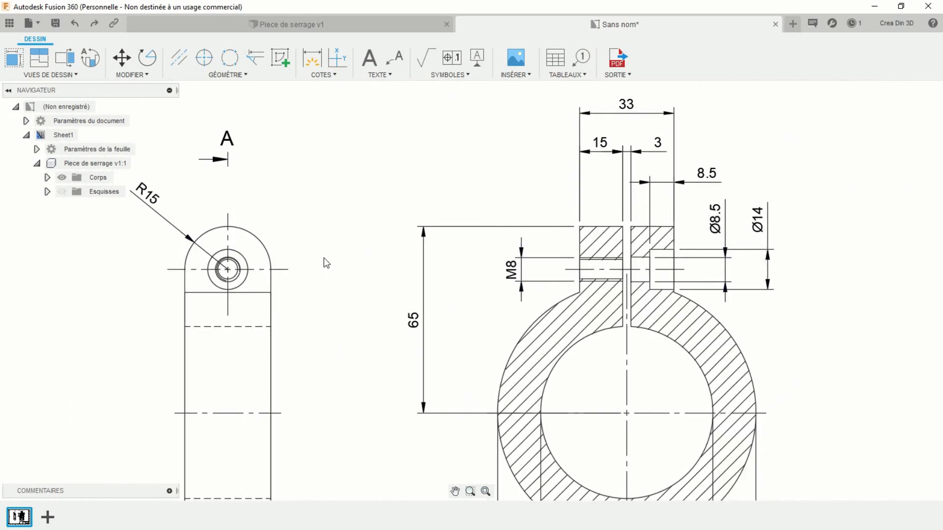
{"action": "mouse_move", "coordinate": [322, 264]}
{"action": "middle_mouse_down"}
{"action": "mouse_move", "coordinate": [465, 193]}
{"action": "mouse_move", "coordinate": [469, 171]}
{"action": "middle_mouse_up"}
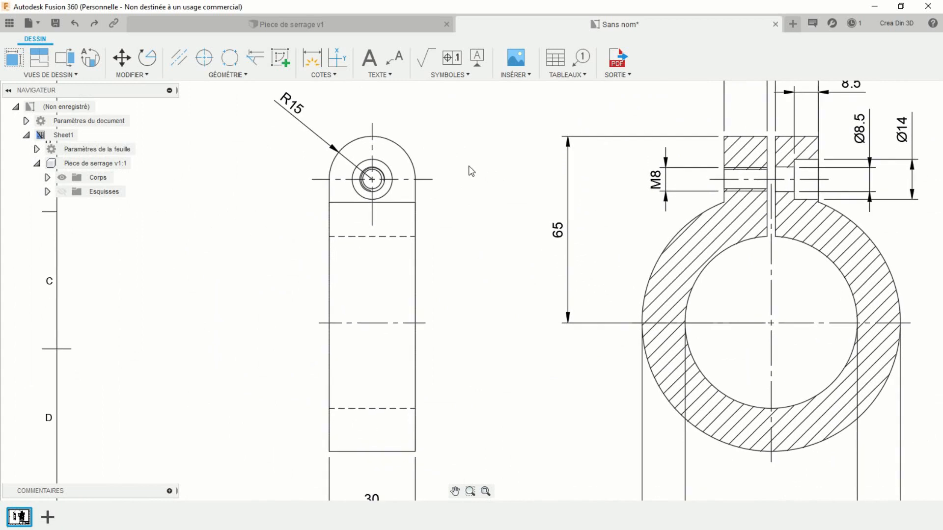
{"action": "left_click", "coordinate": [311, 57]}
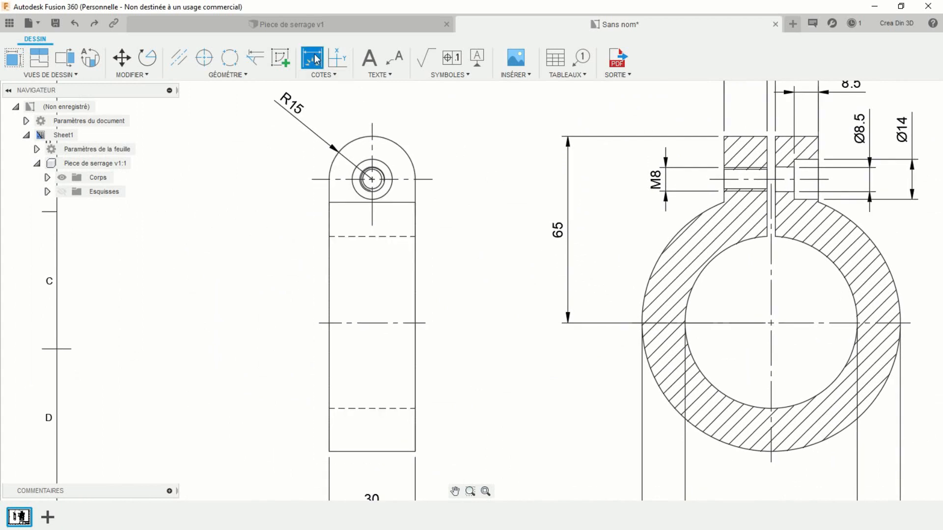
{"action": "left_click", "coordinate": [372, 180]}
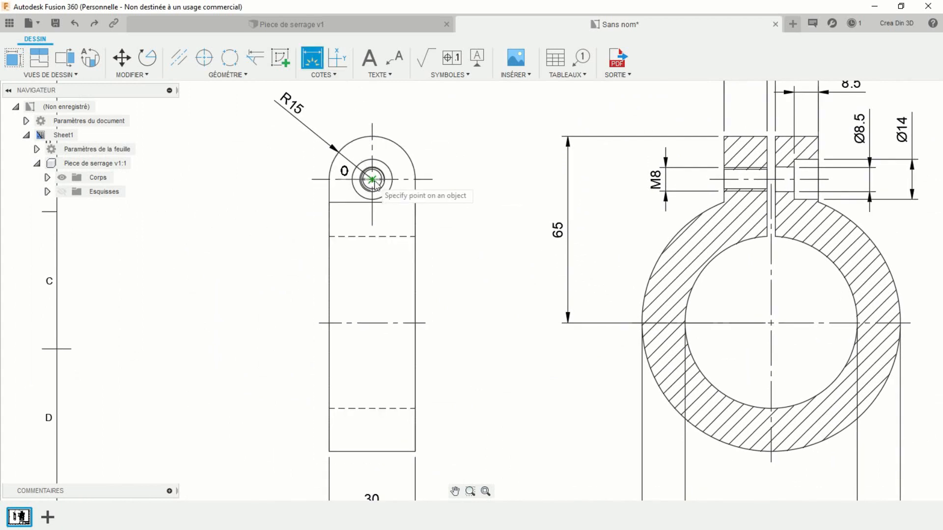
{"action": "left_click", "coordinate": [416, 180]}
{"action": "scroll", "coordinate": [425, 129], "scroll_direction": "up", "scroll_amount": 1}
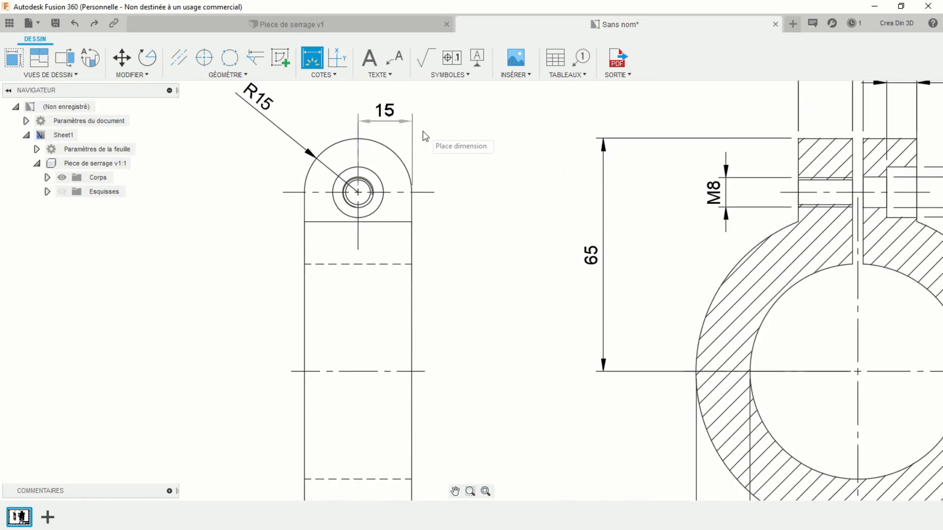
{"action": "middle_click_drag", "start_coordinate": [425, 136], "coordinate": [452, 231]}
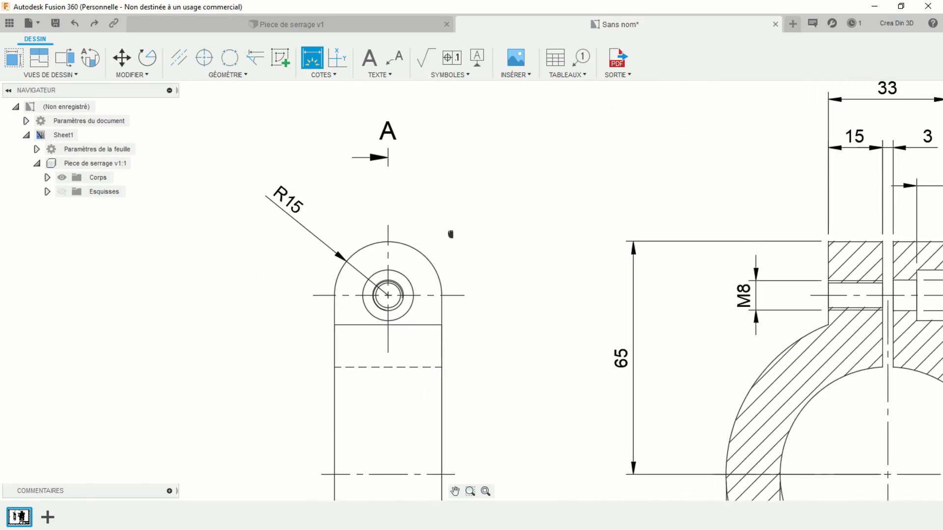
{"action": "left_click", "coordinate": [450, 206]}
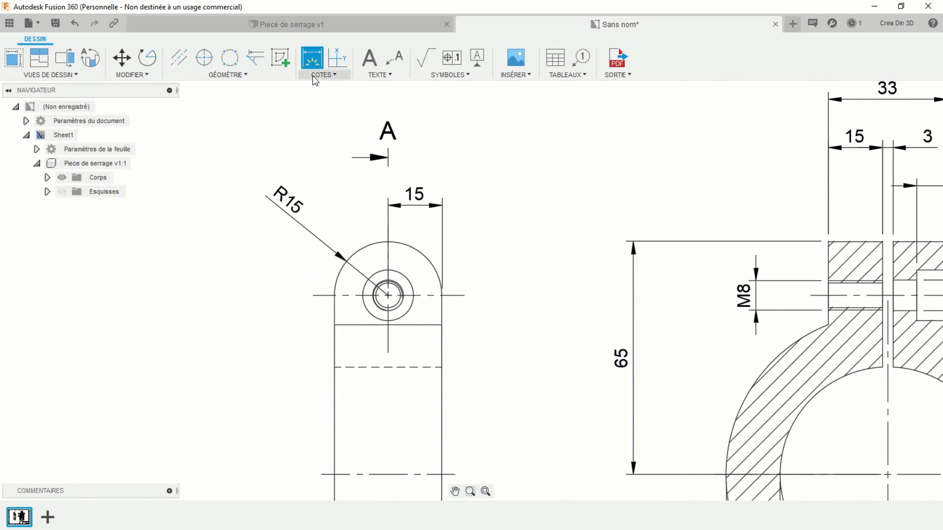
{"action": "key", "text": "Escape"}
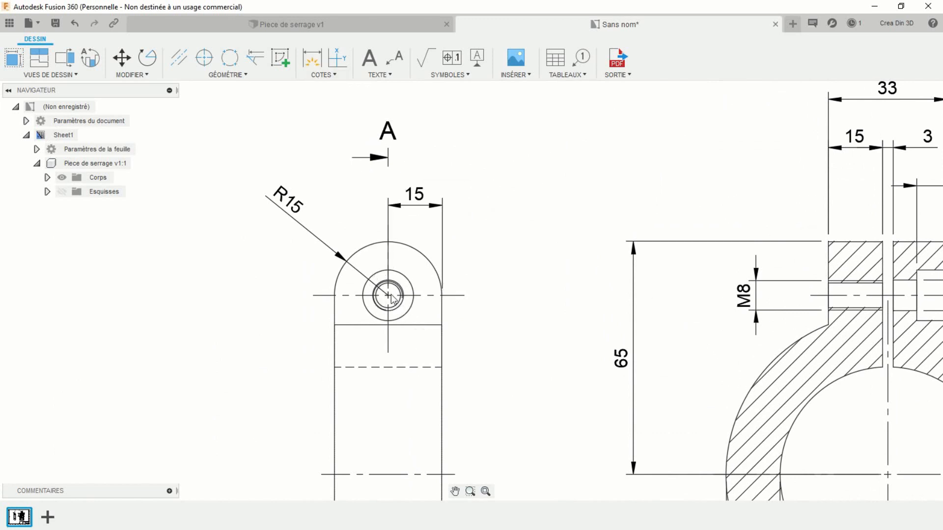
Dimension the vertical distance from the hole centre to the part's lower edge, placed between the side view and section A-A
{"action": "left_click", "coordinate": [312, 58]}
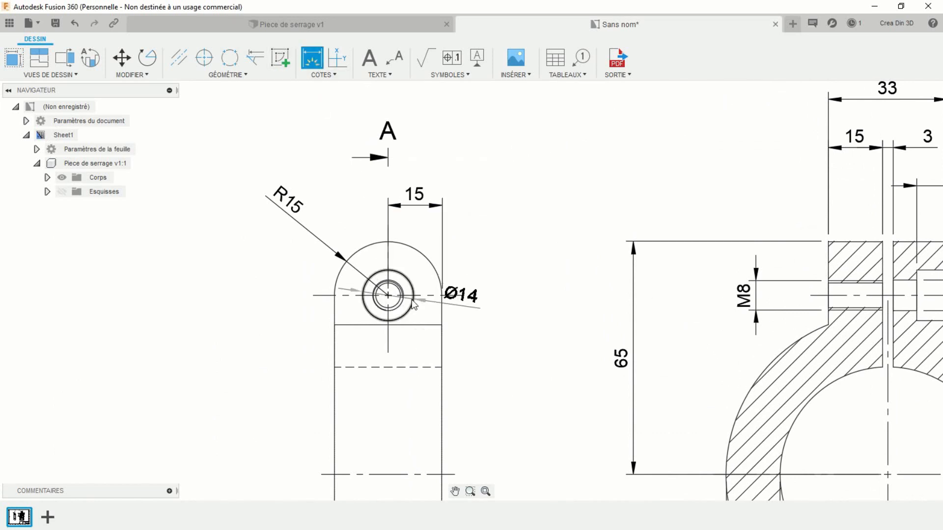
{"action": "left_click", "coordinate": [388, 295]}
{"action": "scroll", "coordinate": [466, 324], "scroll_direction": "up", "scroll_amount": 5}
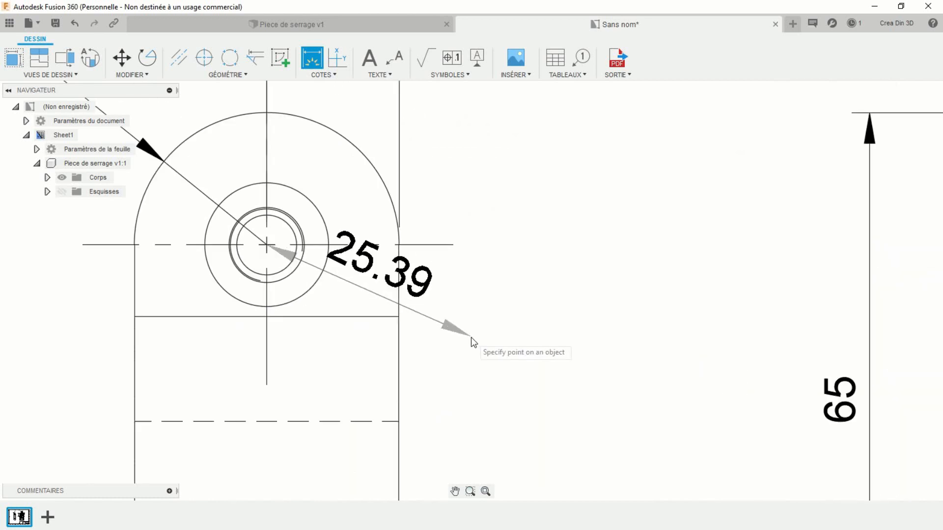
{"action": "scroll", "coordinate": [470, 337], "scroll_direction": "down", "scroll_amount": 4}
{"action": "scroll", "coordinate": [471, 337], "scroll_direction": "down", "scroll_amount": 4}
{"action": "middle_click_drag", "start_coordinate": [472, 346], "coordinate": [472, 209]}
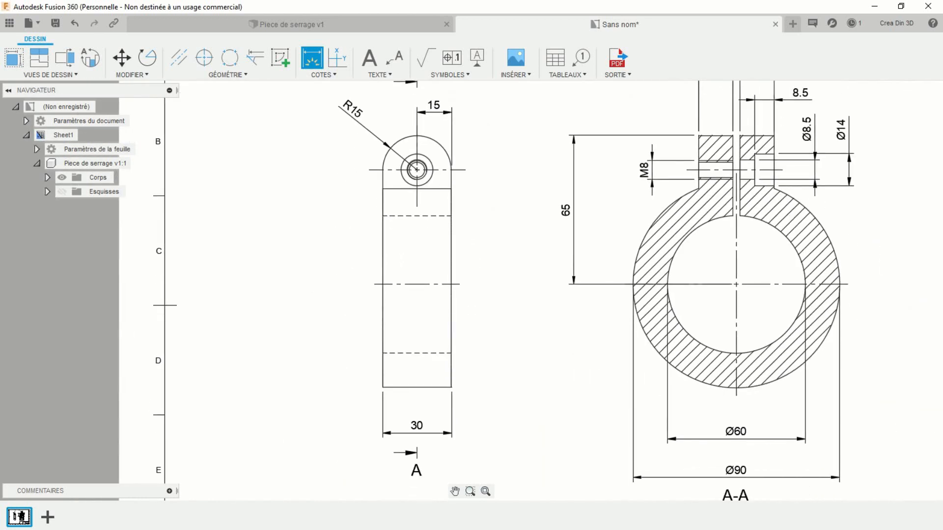
{"action": "left_click", "coordinate": [451, 388]}
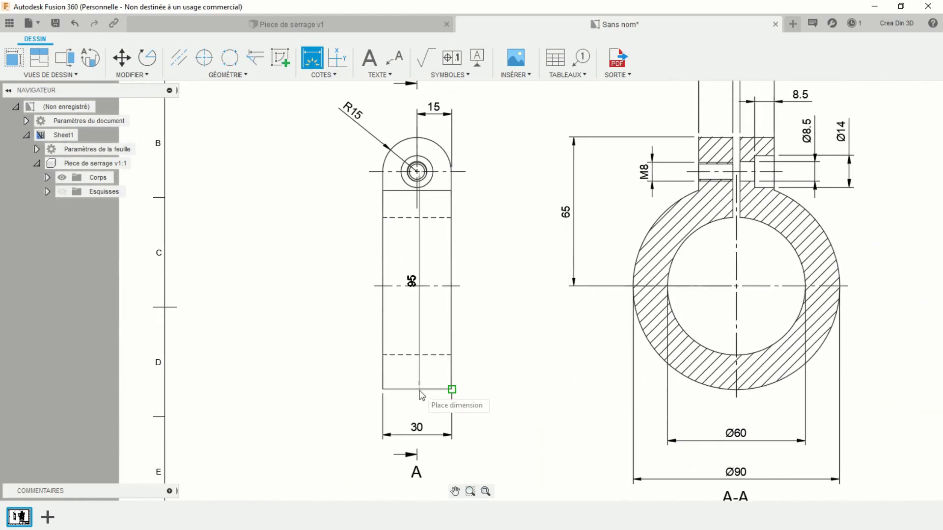
{"action": "left_click", "coordinate": [501, 314]}
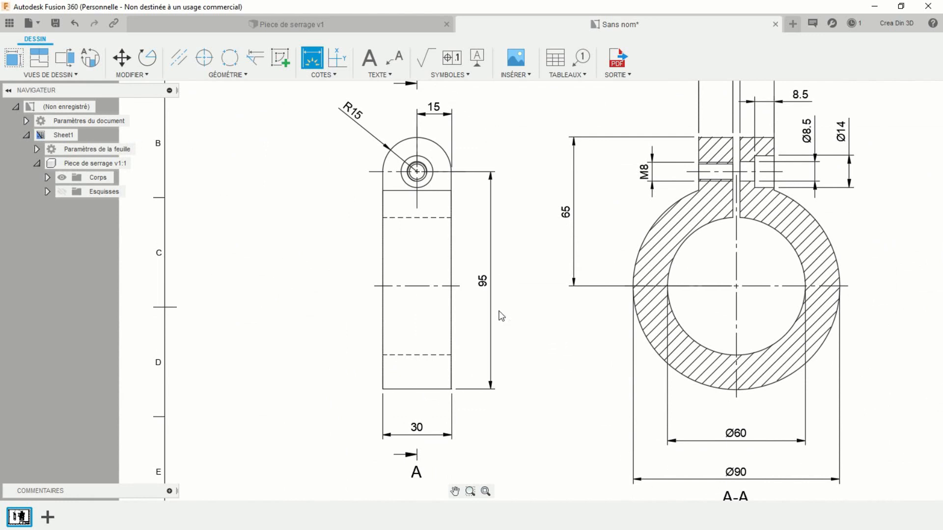
{"action": "key", "text": "Escape"}
Shift the hole-to-lower-edge dimension slightly farther out from the side view and deselect it
{"action": "left_click", "coordinate": [491, 282]}
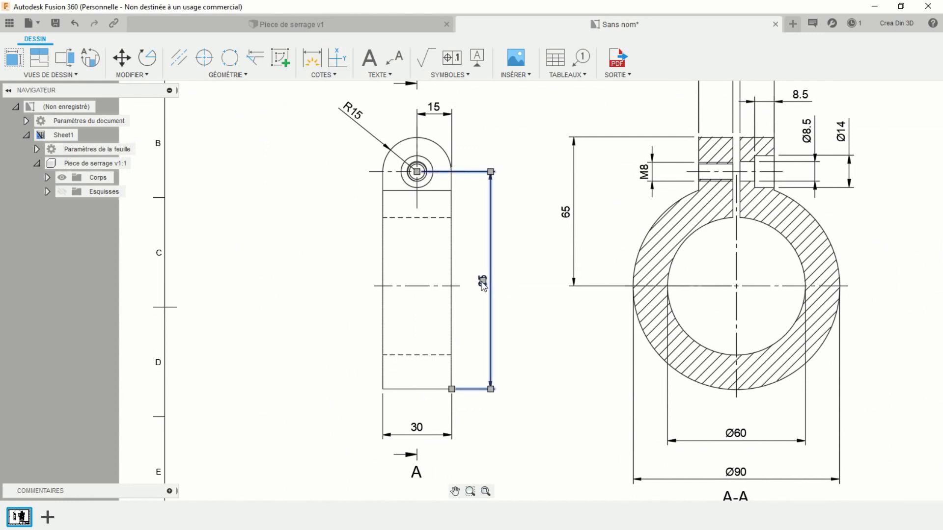
{"action": "left_click_drag", "start_coordinate": [482, 284], "coordinate": [498, 287]}
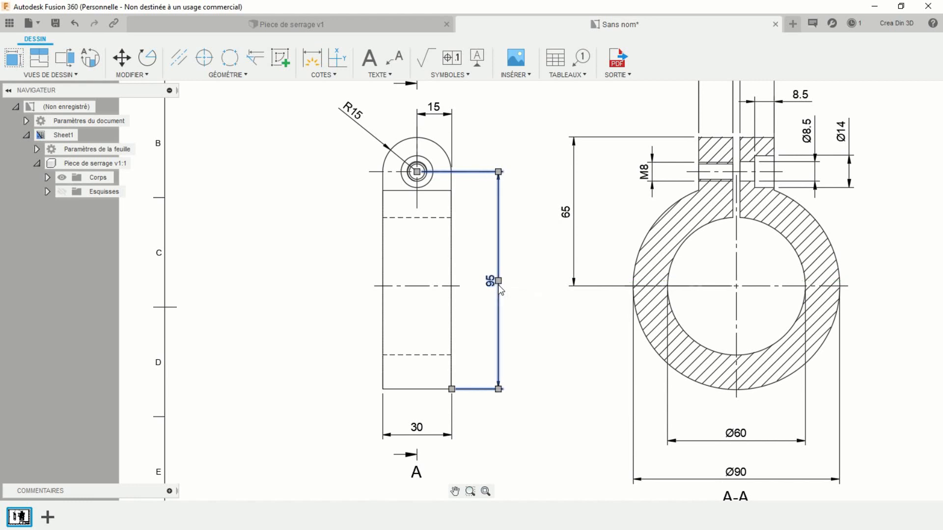
{"action": "left_click", "coordinate": [509, 285]}
{"action": "scroll", "coordinate": [535, 284], "scroll_direction": "down", "scroll_amount": 3}
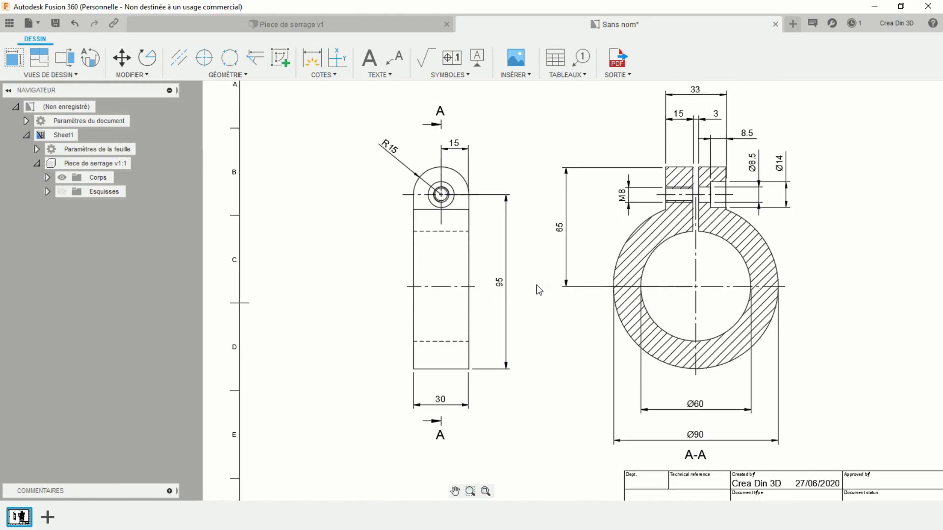
Delete the side view's vertical and horizontal hole position dimensions
{"action": "scroll", "coordinate": [515, 290], "scroll_direction": "up", "scroll_amount": 2}
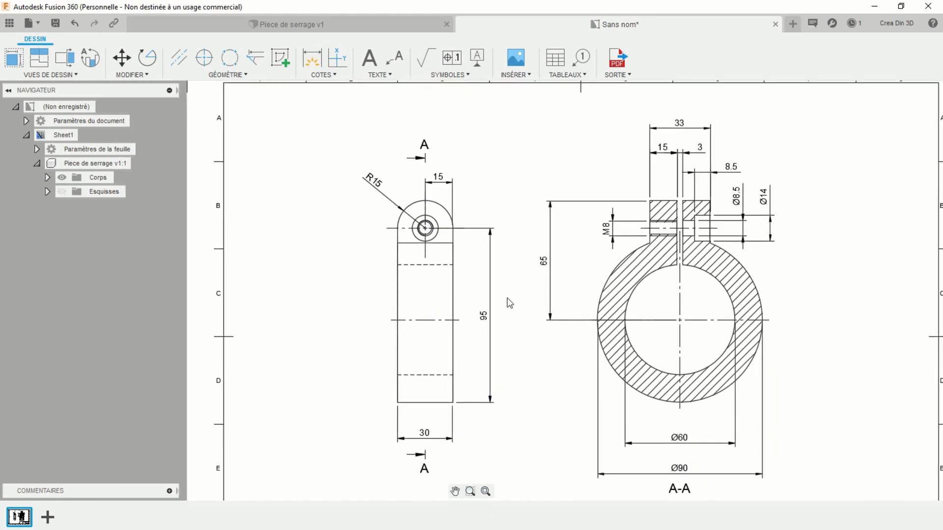
{"action": "left_click", "coordinate": [491, 294]}
{"action": "key", "text": "Delete"}
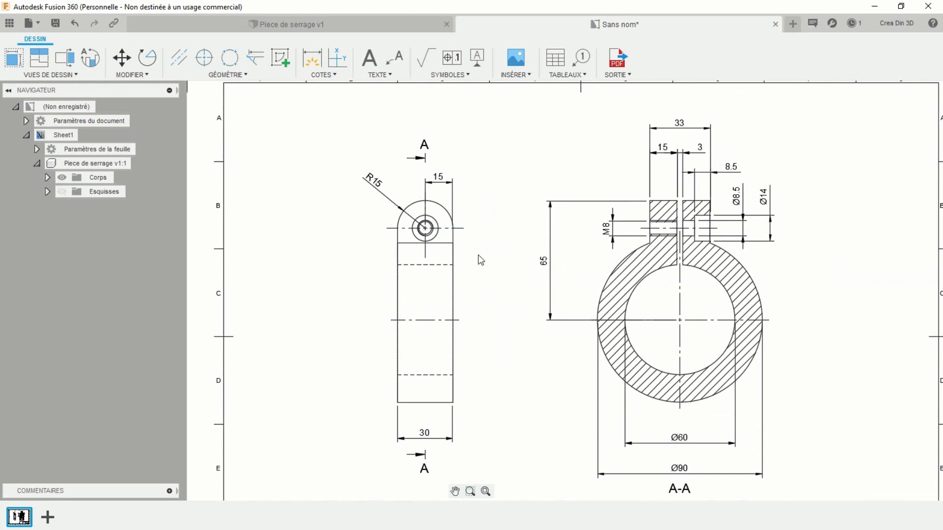
{"action": "left_click", "coordinate": [451, 192]}
{"action": "key", "text": "Delete"}
Give section A-A's Ø60 bore dimension an Ecart-type tolerance with upper value 0.10 and lower value 0
{"action": "scroll", "coordinate": [402, 237], "scroll_direction": "up", "scroll_amount": 2}
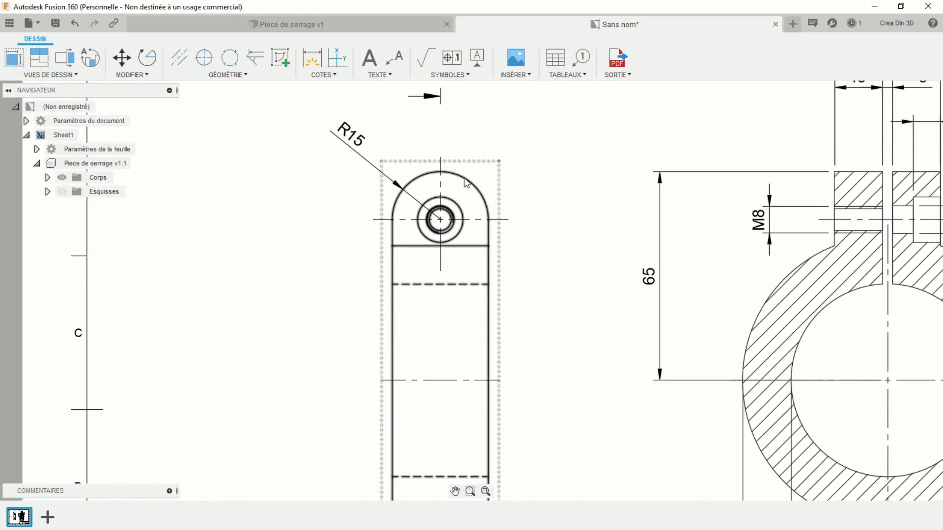
{"action": "scroll", "coordinate": [552, 272], "scroll_direction": "down", "scroll_amount": 4}
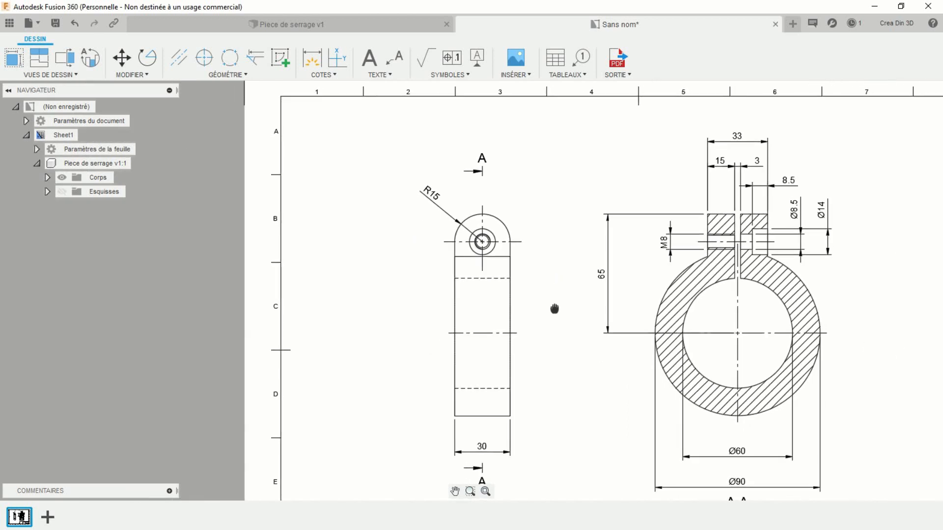
{"action": "mouse_move", "coordinate": [555, 308]}
{"action": "middle_mouse_down"}
{"action": "mouse_move", "coordinate": [471, 242]}
{"action": "mouse_move", "coordinate": [439, 286]}
{"action": "middle_mouse_up"}
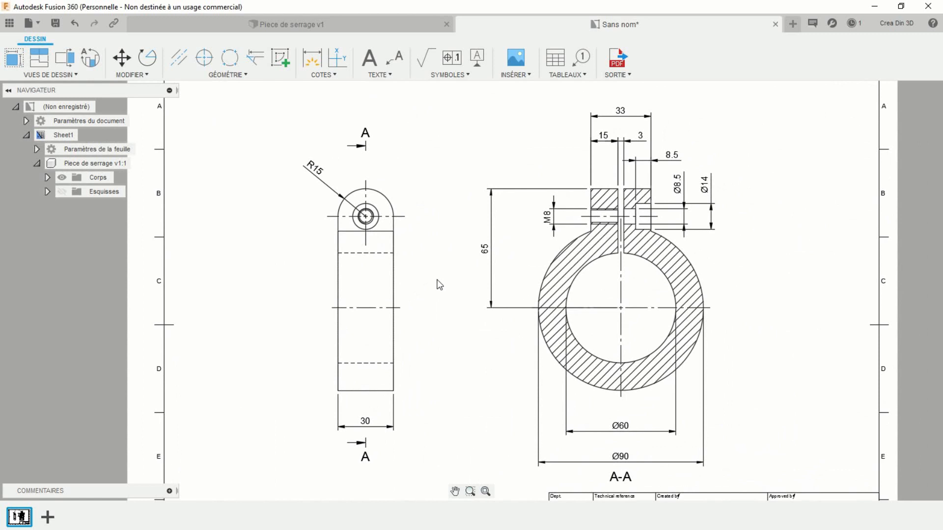
{"action": "scroll", "coordinate": [802, 385], "scroll_direction": "up", "scroll_amount": 2}
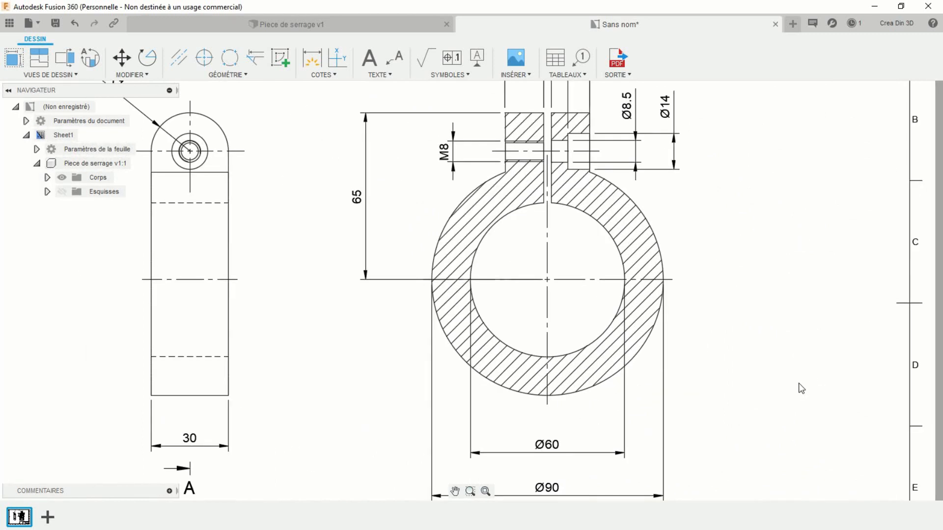
{"action": "mouse_move", "coordinate": [800, 387]}
{"action": "middle_mouse_down"}
{"action": "mouse_move", "coordinate": [760, 374]}
{"action": "mouse_move", "coordinate": [770, 358]}
{"action": "middle_mouse_up"}
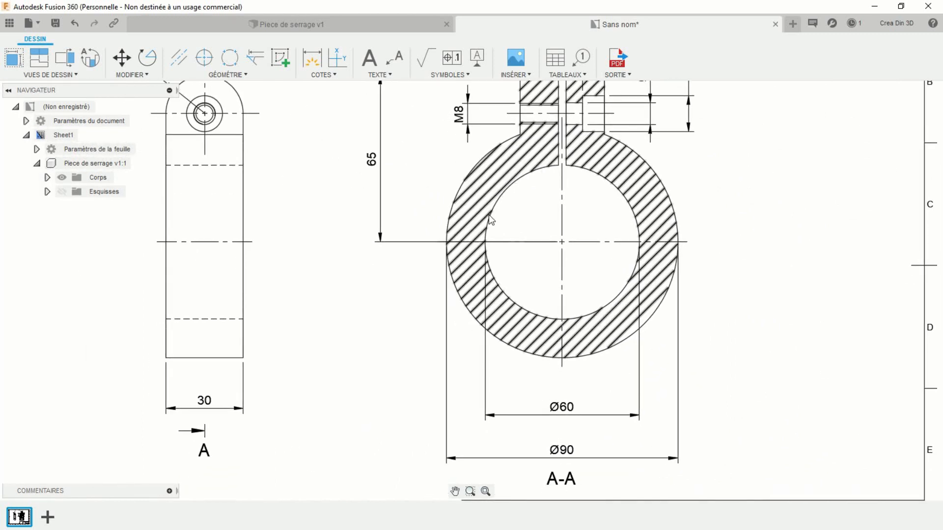
{"action": "double_click", "coordinate": [571, 410]}
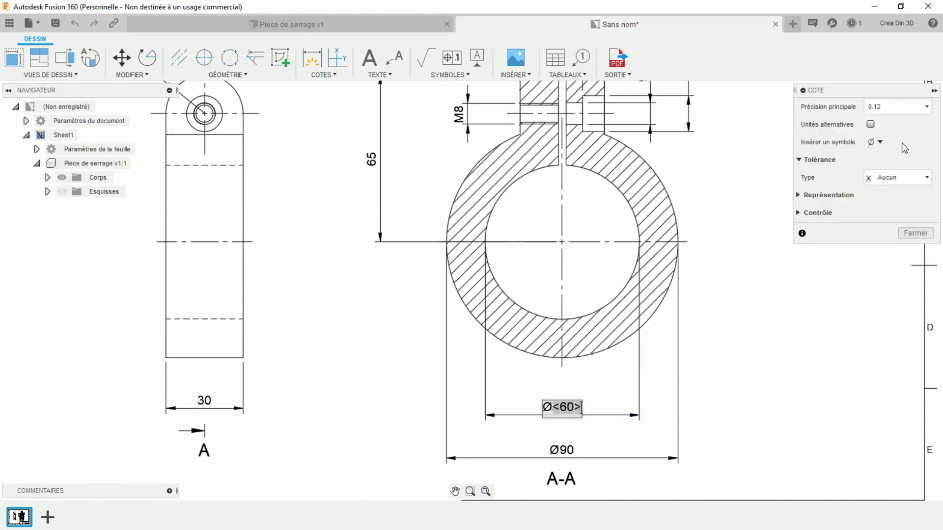
{"action": "left_click", "coordinate": [900, 175]}
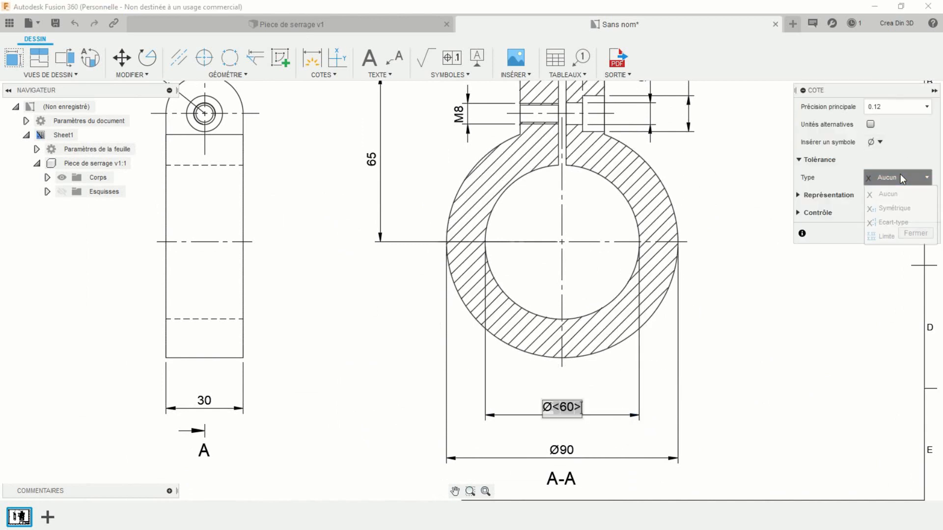
{"action": "left_click", "coordinate": [896, 222]}
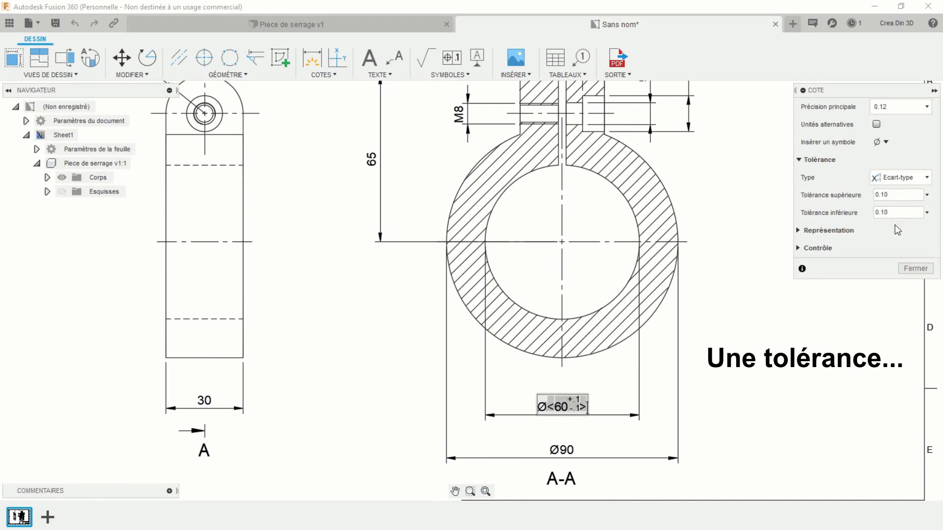
{"action": "left_click", "coordinate": [874, 212]}
{"action": "left_click", "coordinate": [897, 195]}
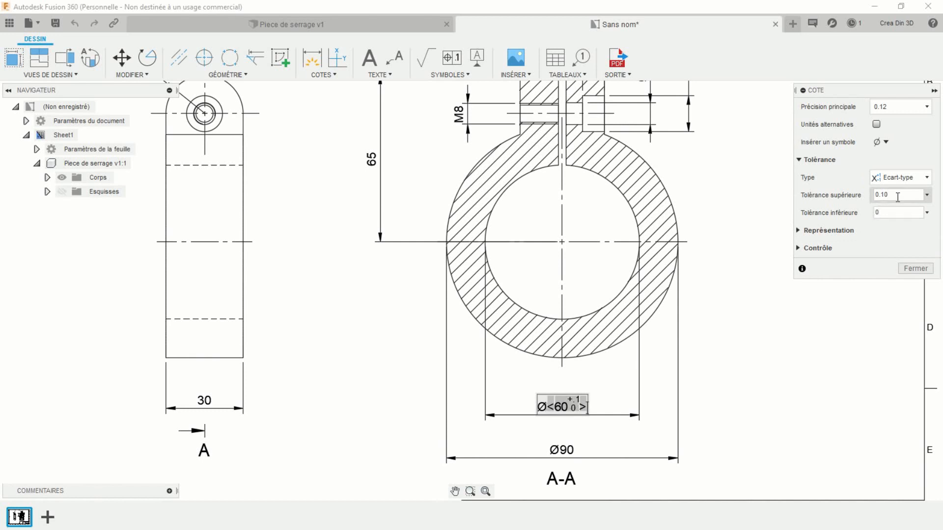
{"action": "left_click", "coordinate": [915, 269]}
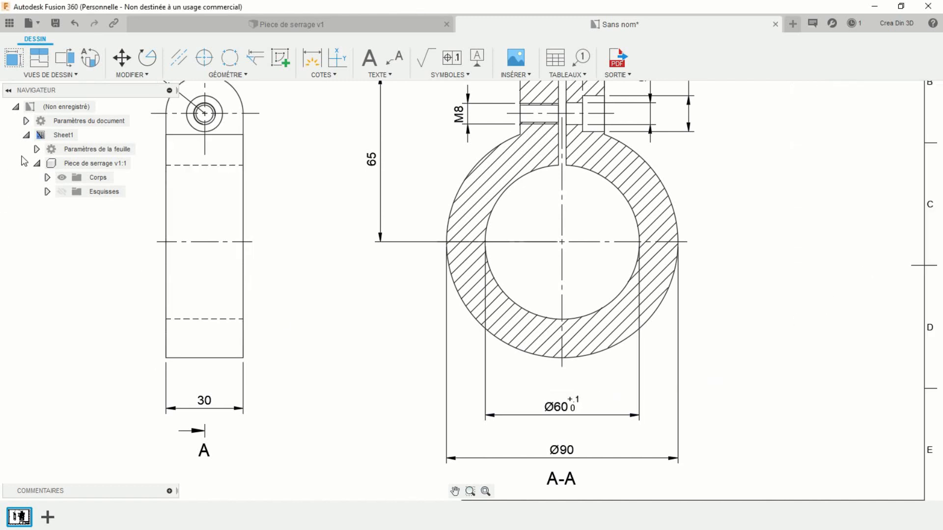
Enable the display of leading zeros (Afficher les zéros de début) for dimensions in the drawing's document settings
{"action": "left_click", "coordinate": [36, 148]}
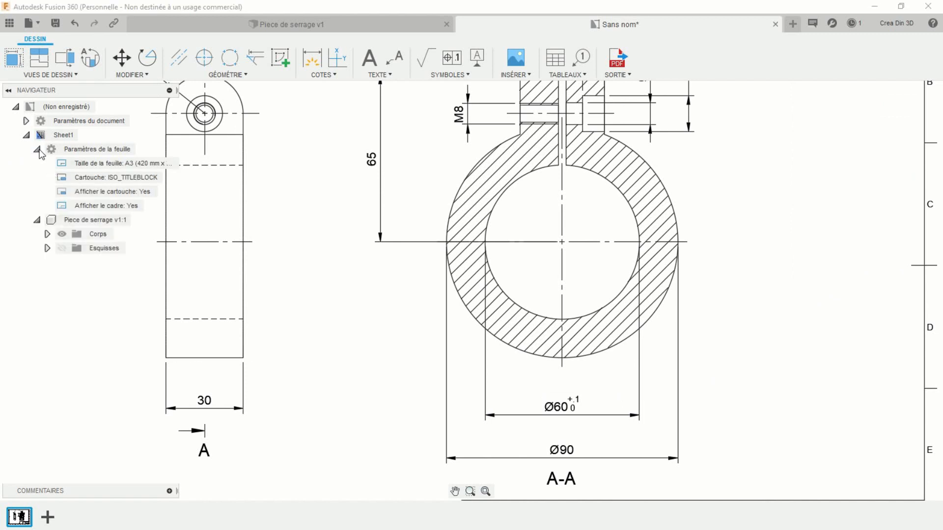
{"action": "left_click", "coordinate": [36, 149]}
{"action": "left_click", "coordinate": [26, 121]}
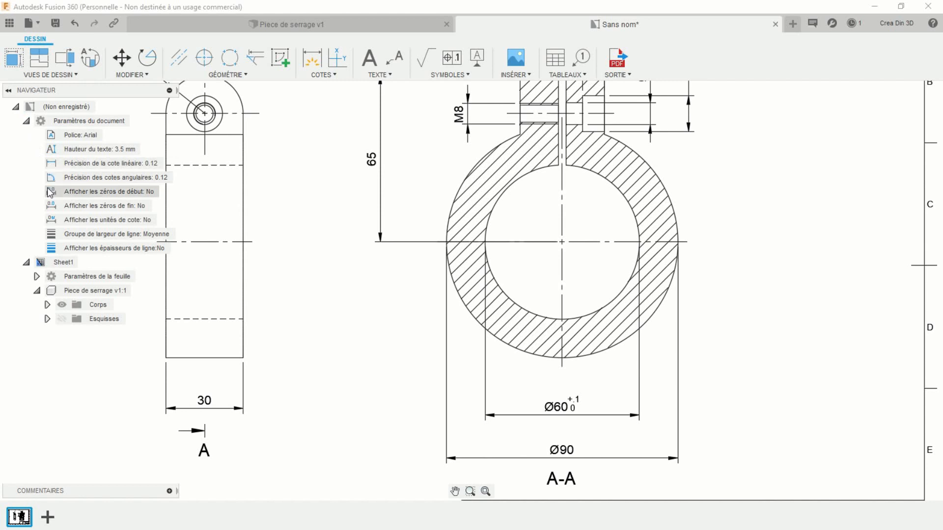
{"action": "mouse_move", "coordinate": [62, 194]}
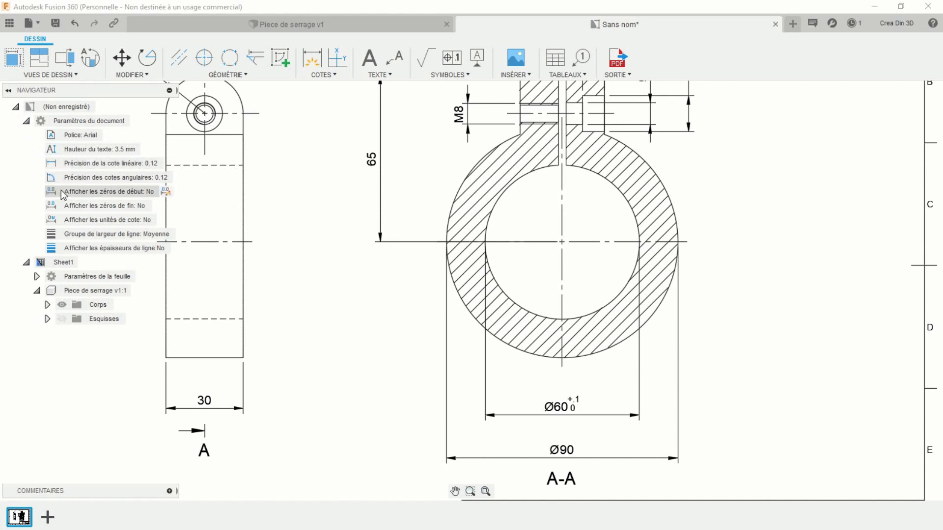
{"action": "left_click", "coordinate": [165, 191]}
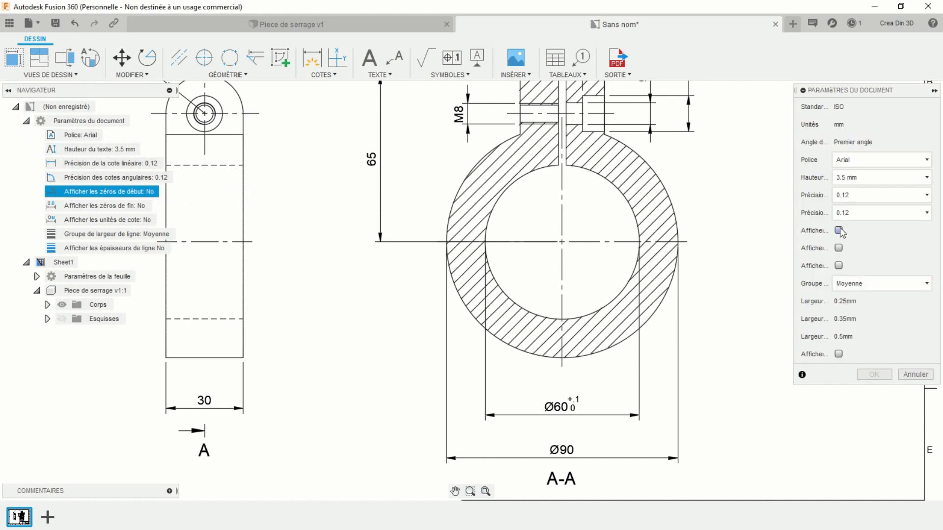
{"action": "left_click", "coordinate": [838, 230]}
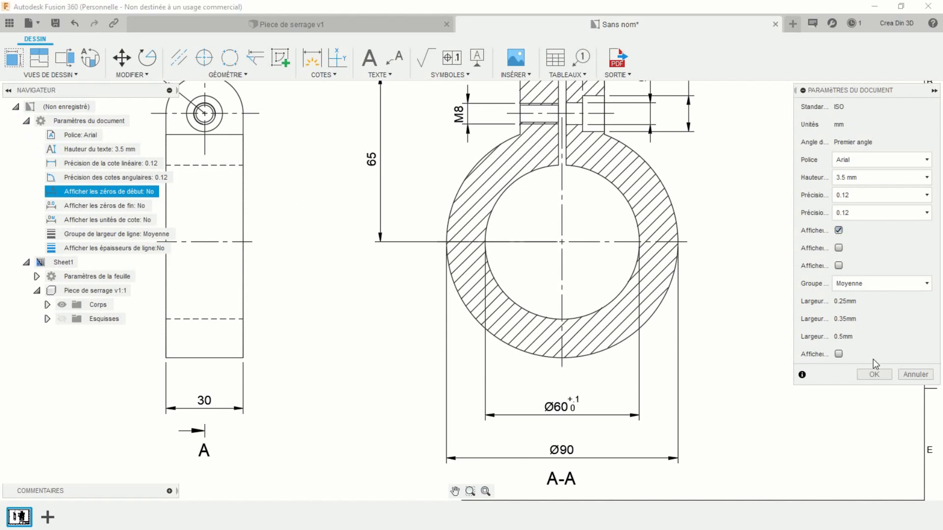
{"action": "left_click", "coordinate": [874, 374]}
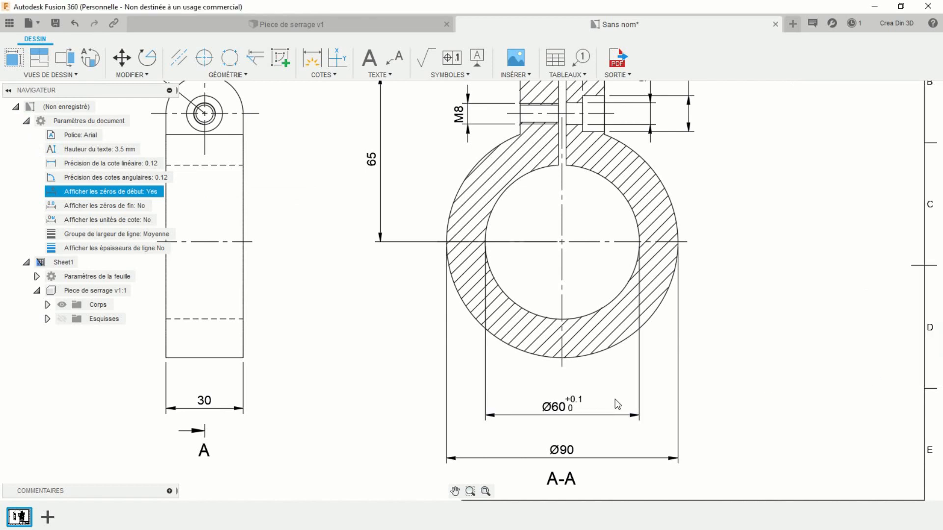
{"action": "scroll", "coordinate": [718, 261], "scroll_direction": "down", "scroll_amount": 5}
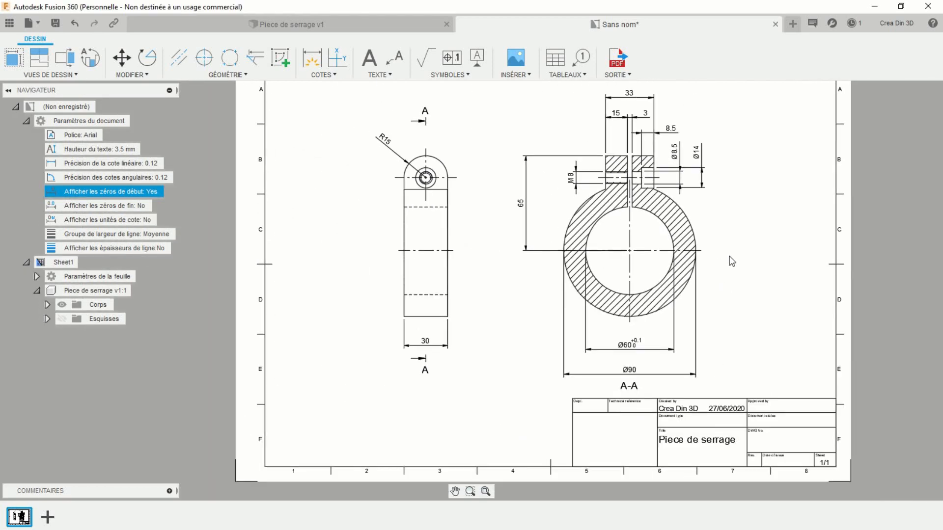
{"action": "mouse_move", "coordinate": [718, 261]}
{"action": "middle_mouse_down"}
{"action": "mouse_move", "coordinate": [734, 259]}
{"action": "mouse_move", "coordinate": [713, 289]}
{"action": "middle_mouse_up"}
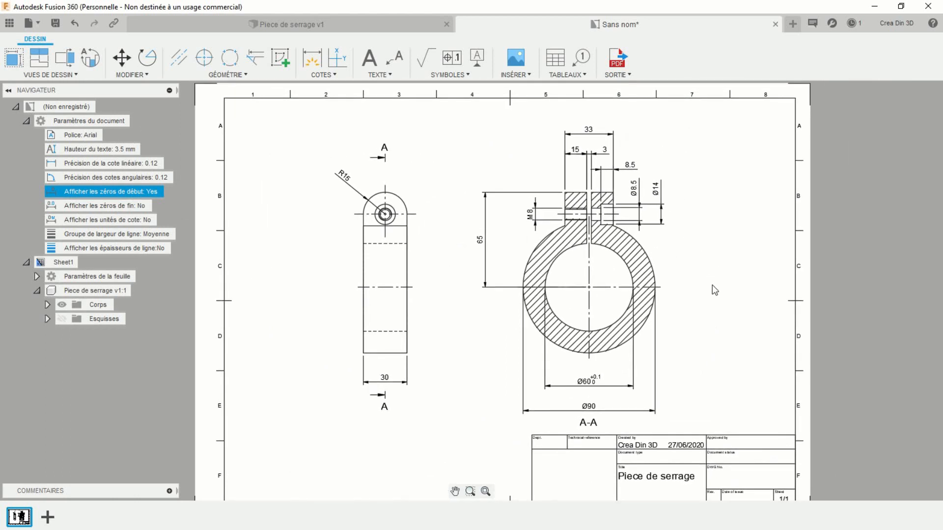
{"action": "scroll", "coordinate": [718, 282], "scroll_direction": "down", "scroll_amount": 1}
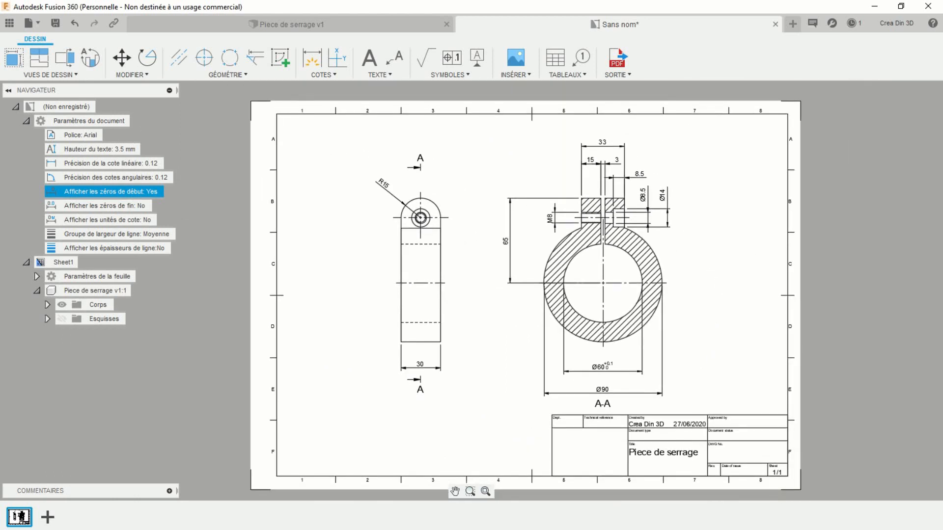